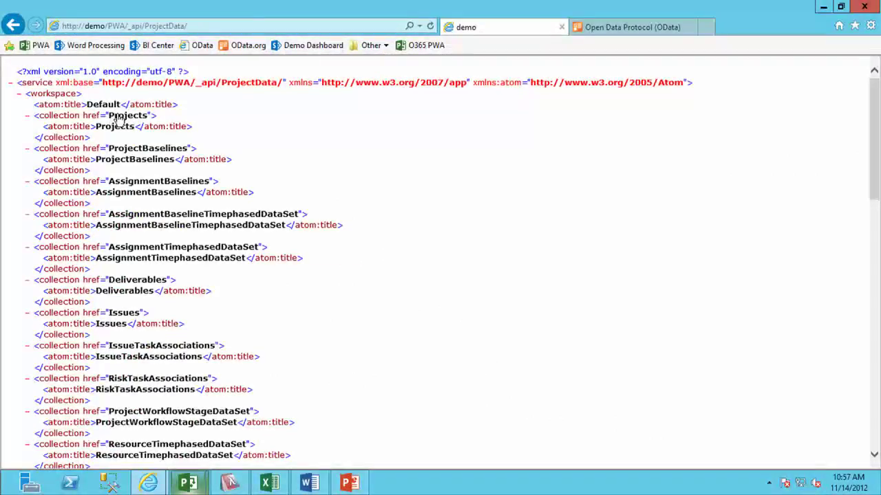
Scroll through the ProjectData collections and put the cursor at the end of the feed address.
scroll(147, 287, "down", 1)
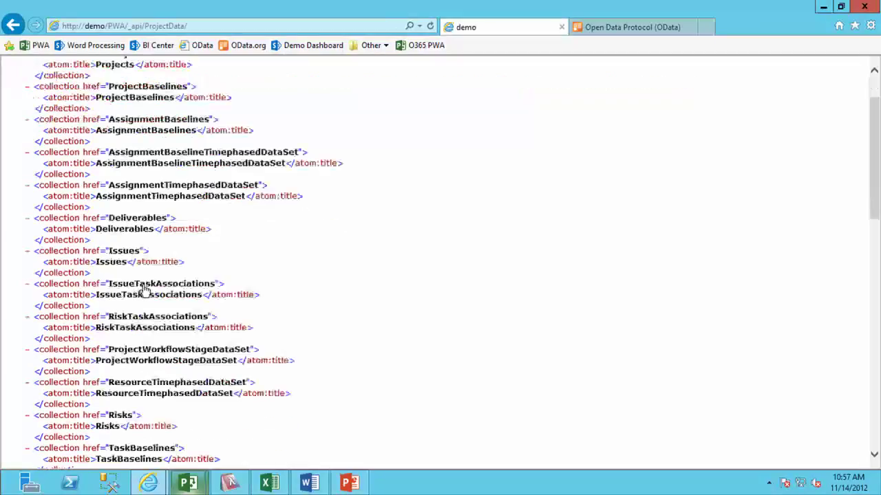
scroll(143, 289, "down", 2)
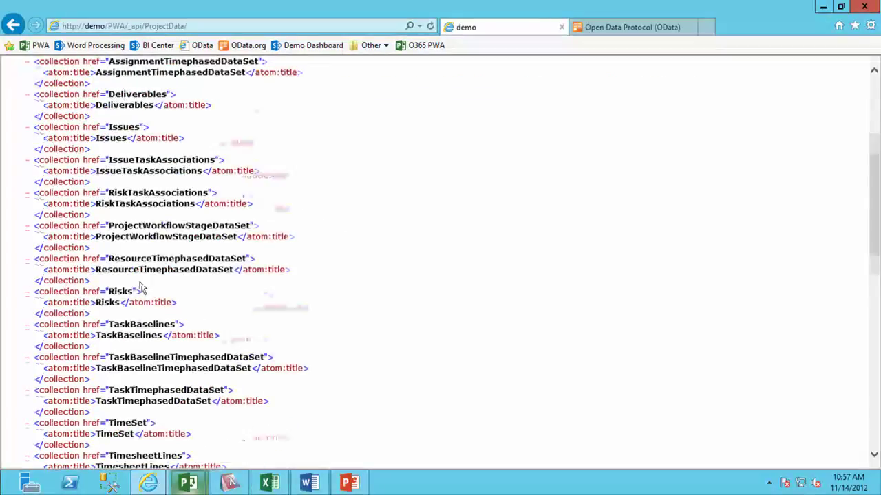
scroll(141, 288, "down", 1)
scroll(138, 285, "up", 4)
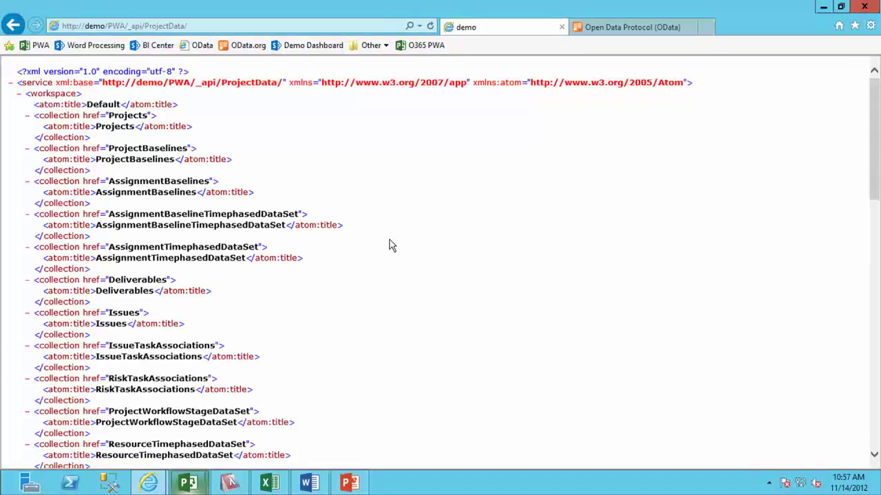
left_click(209, 29)
left_click(210, 29)
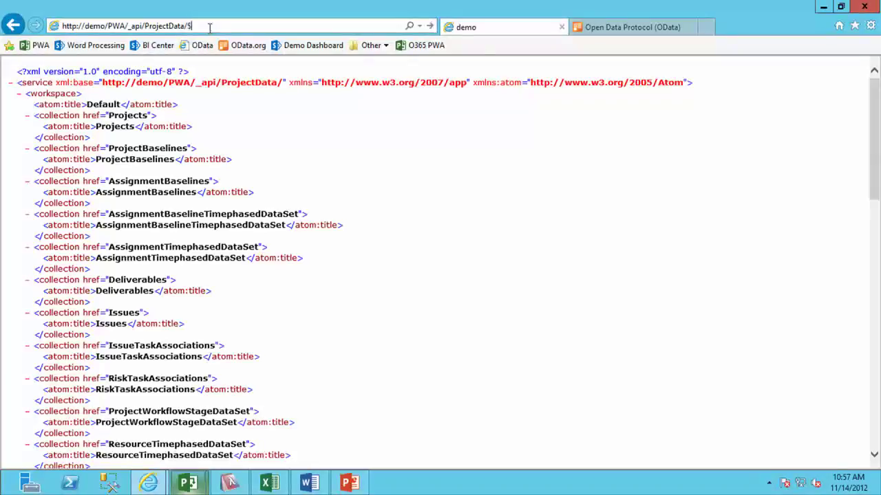
Load the ProjectData $metadata page, review the Project properties, and select the base feed URL.
type("metadata")
key("Return")
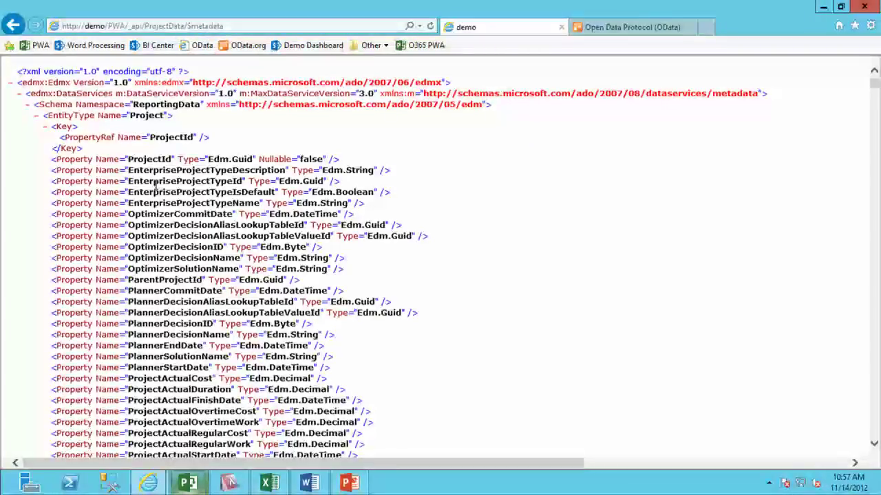
scroll(180, 285, "down", 2)
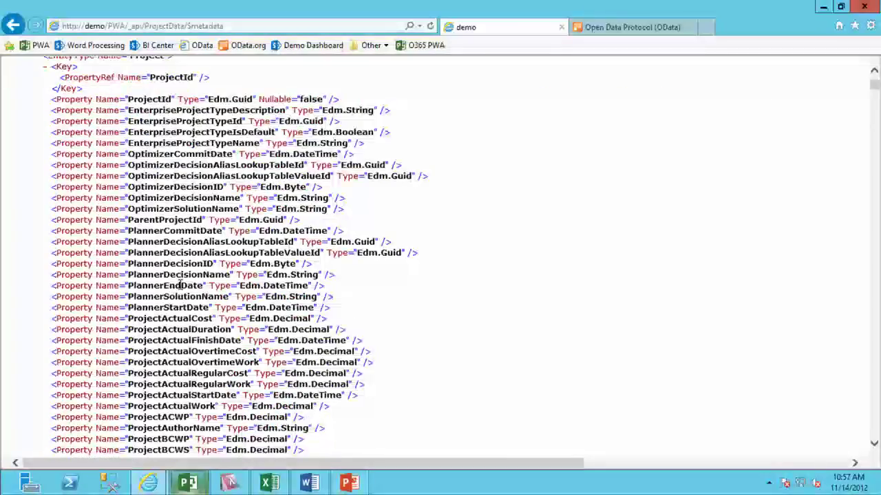
scroll(180, 289, "down", 3)
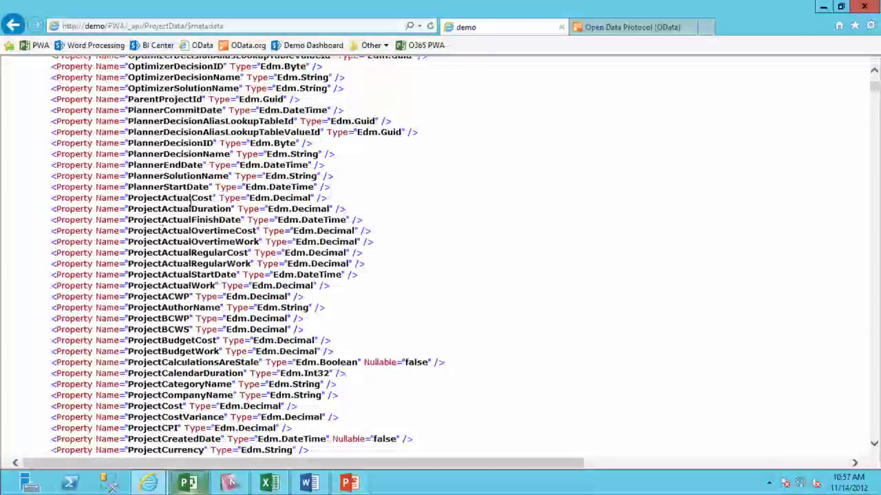
scroll(210, 324, "down", 3)
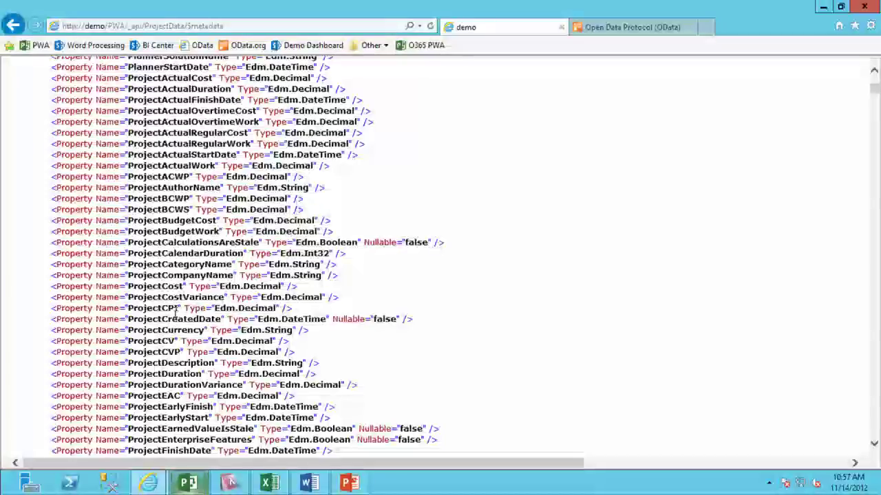
scroll(658, 75, "up", 6)
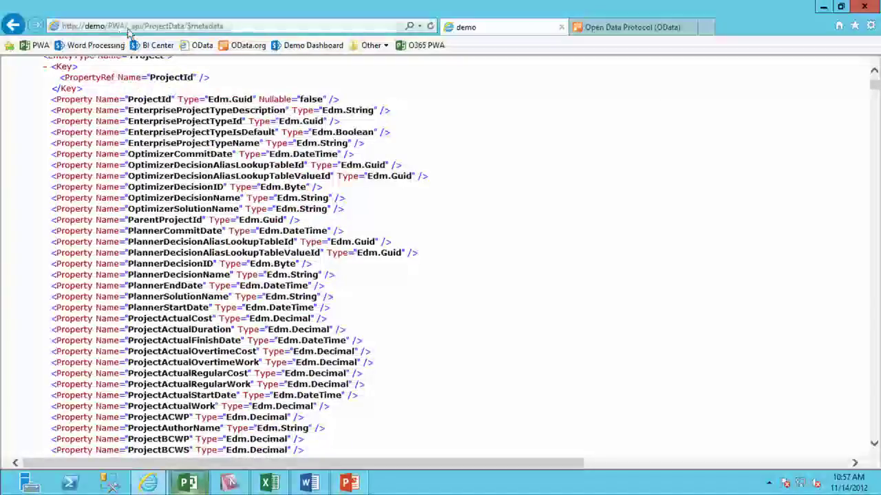
left_click(182, 26)
key("shift+Left")
key("shift+Left")
key("shift+Left")
key("shift+Left")
key("shift+Left")
key("shift+Left")
key("shift+Left")
key("shift+Left")
key("shift+Left")
key("ctrl+c")
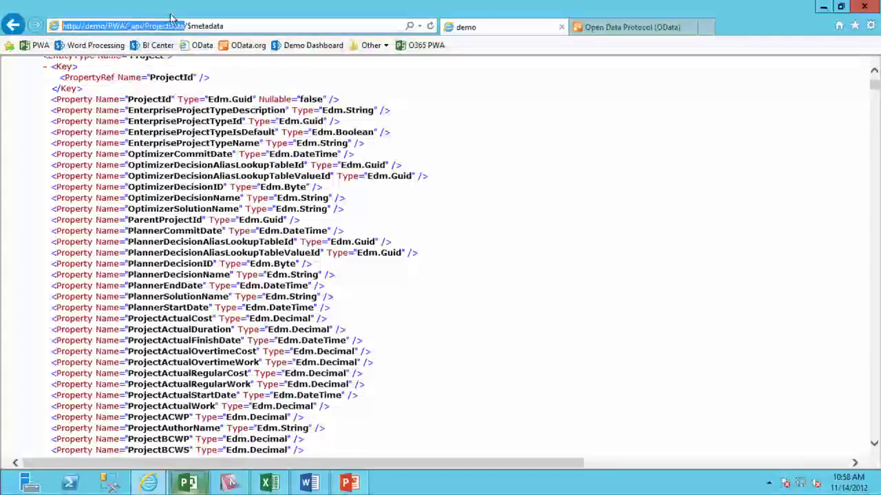
Switch to blank Book1, select A1, and show the DATA tab's From Other Sources list.
left_click(273, 485)
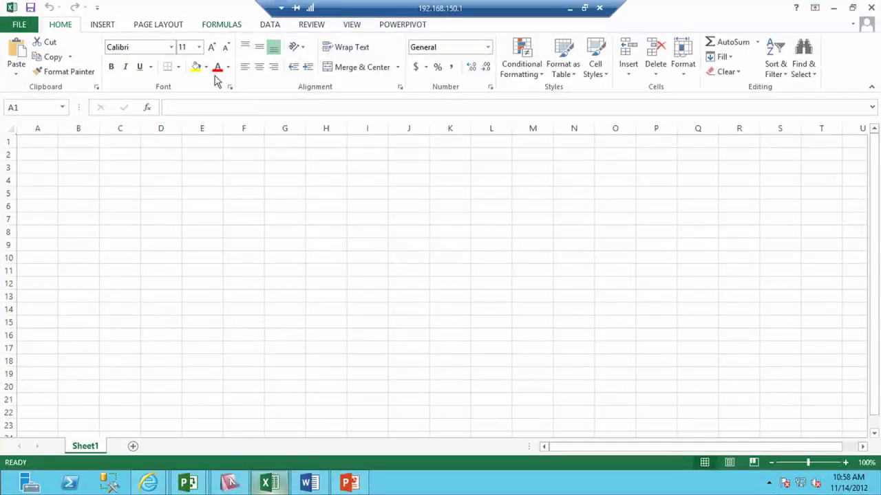
left_click(227, 221)
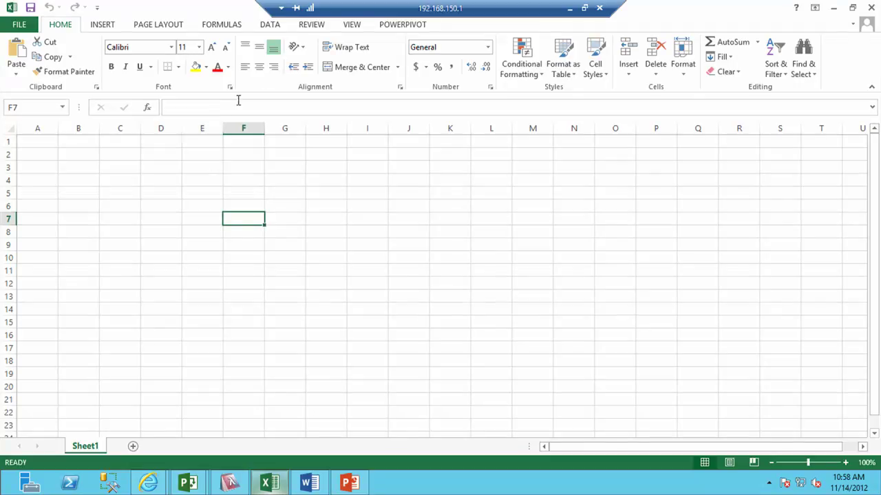
left_click(43, 143)
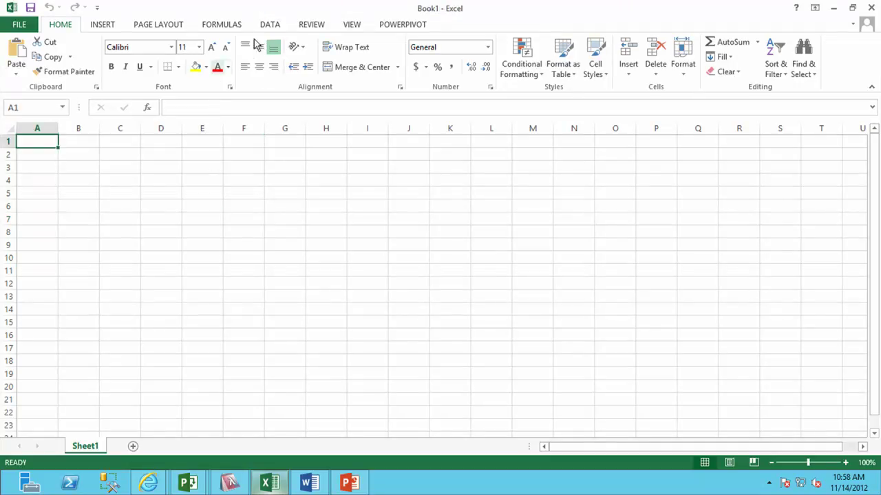
left_click(270, 25)
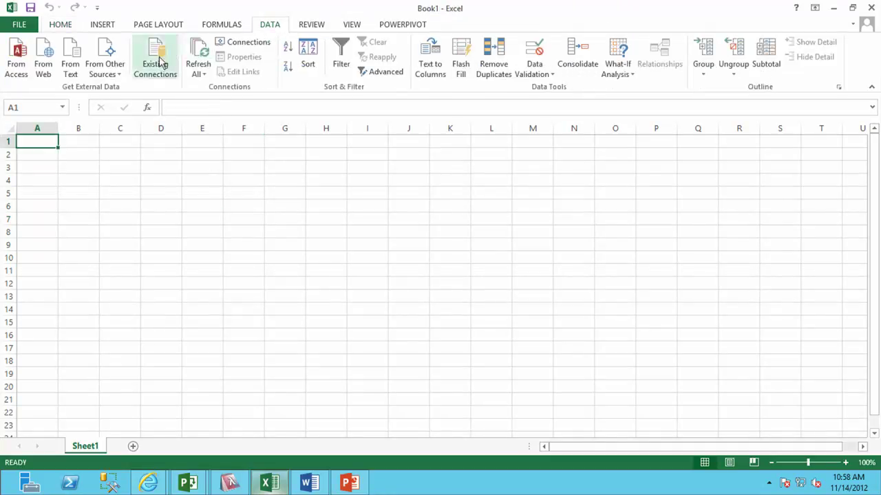
left_click(110, 73)
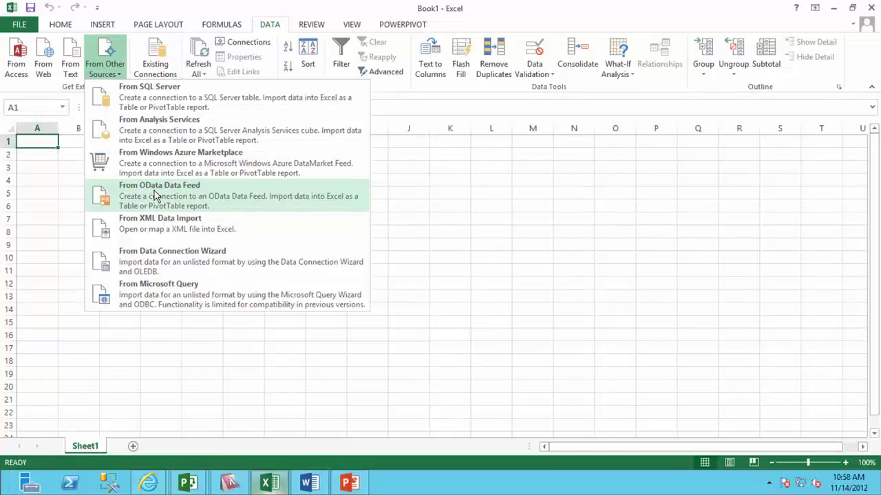
Import the Projects table from the pasted ProjectData OData feed into A1 as a table.
left_click(155, 196)
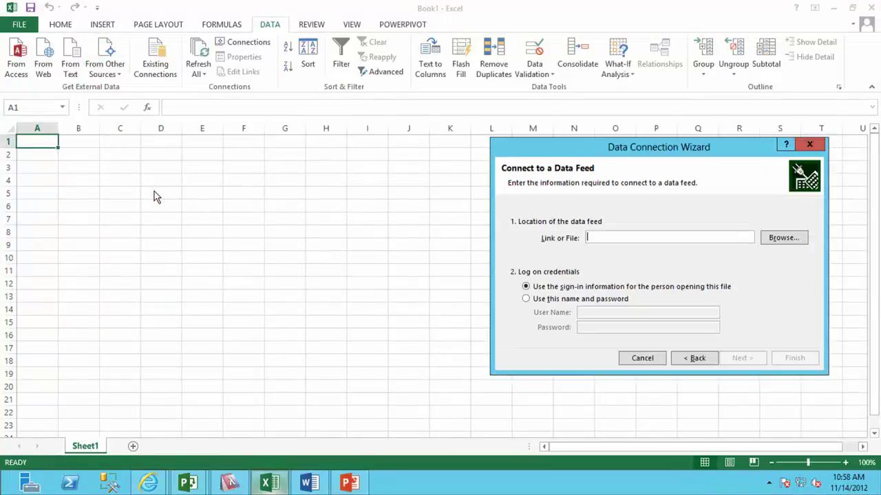
left_click_drag(661, 147, 408, 123)
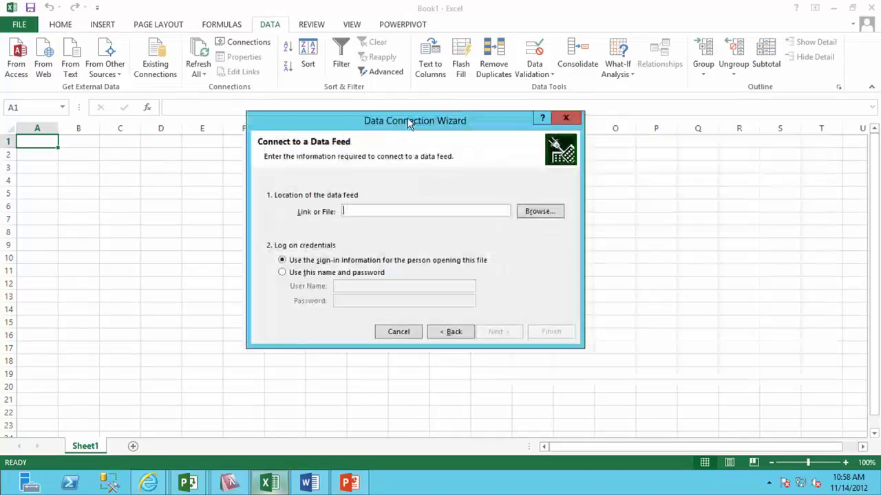
key("ctrl+v")
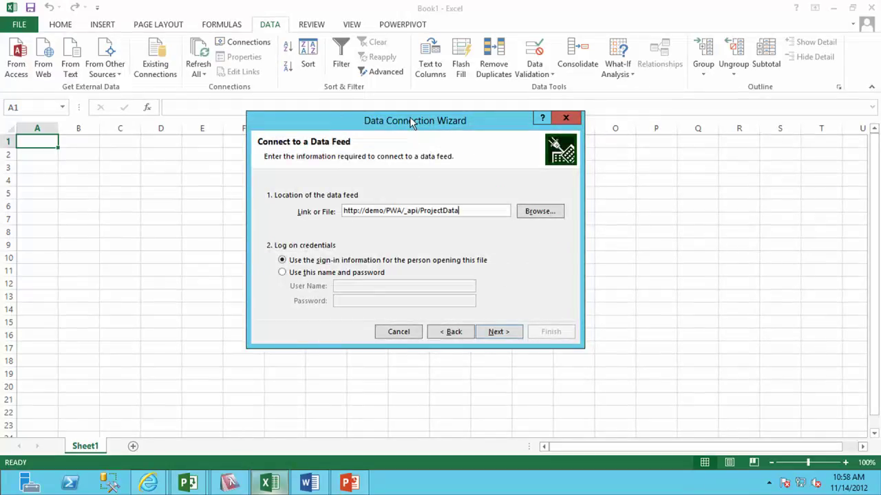
left_click(498, 332)
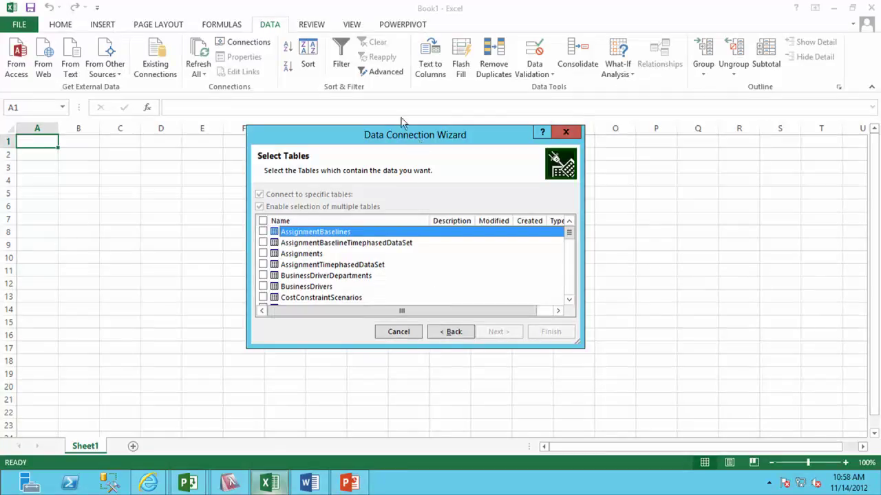
left_click_drag(541, 294, 663, 377)
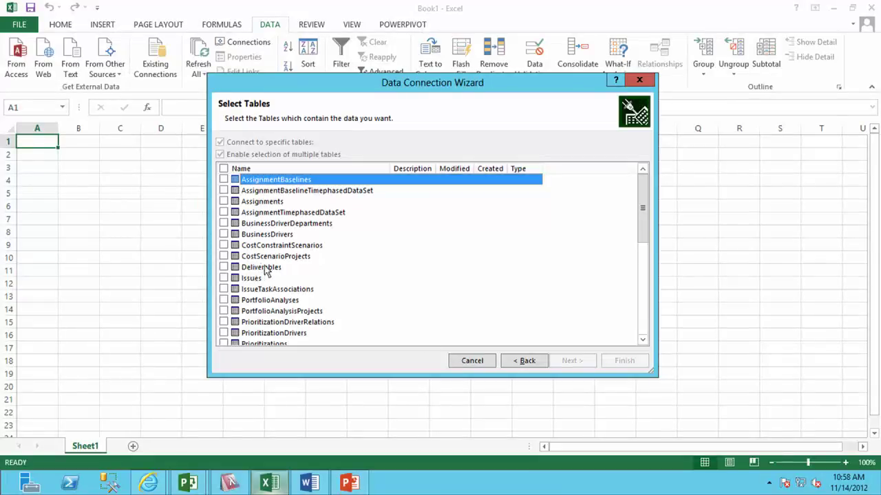
scroll(640, 221, "down", 3)
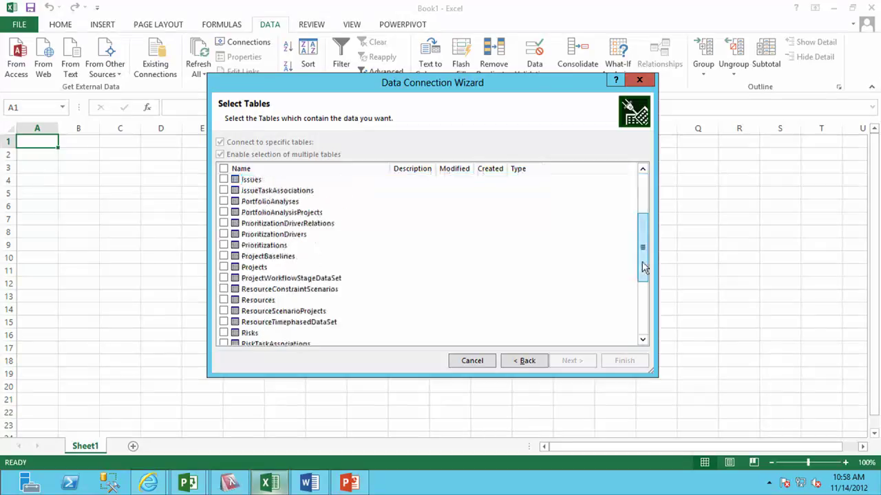
left_click(223, 267)
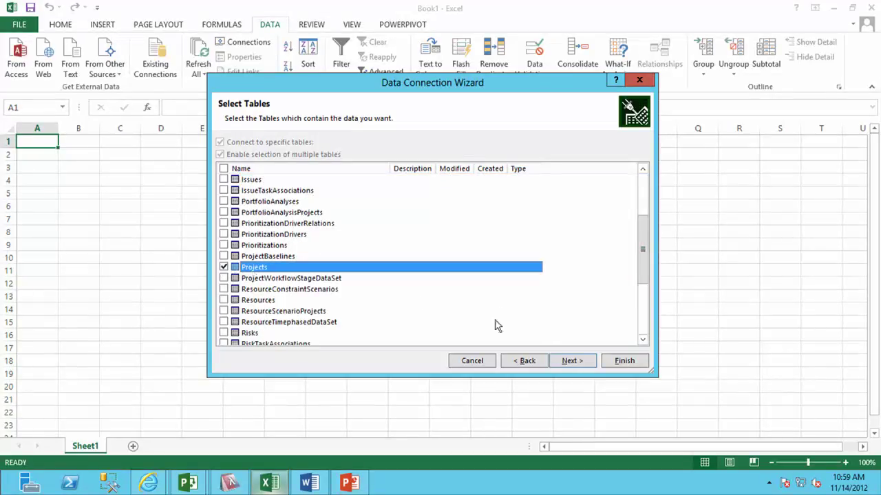
left_click(571, 361)
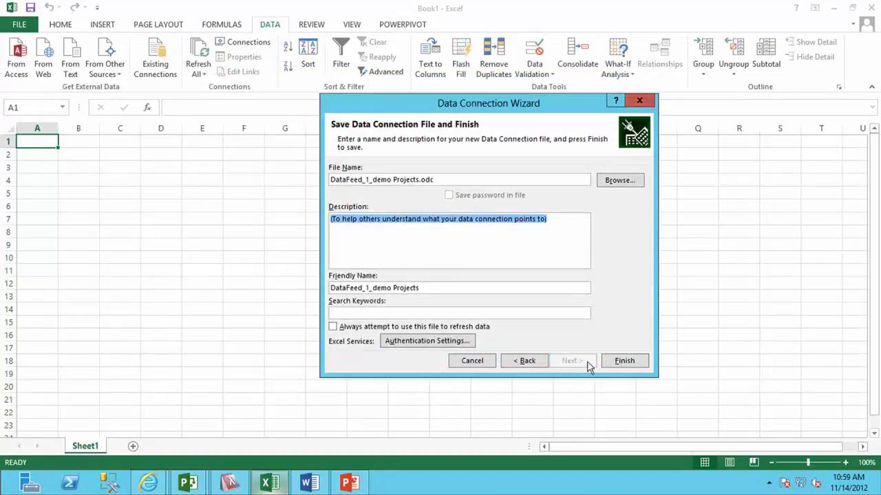
left_click(624, 362)
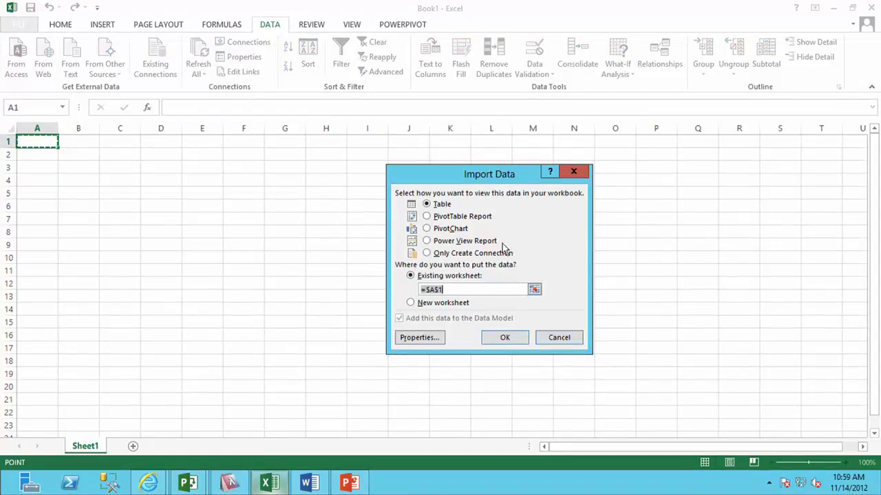
left_click(505, 339)
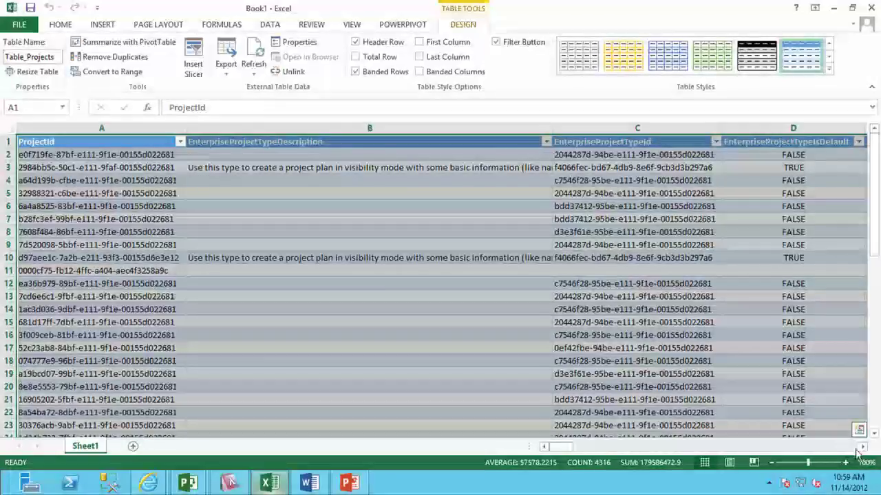
Page right through Table_Projects' columns and jump to its last cell at row 55.
left_click(829, 451)
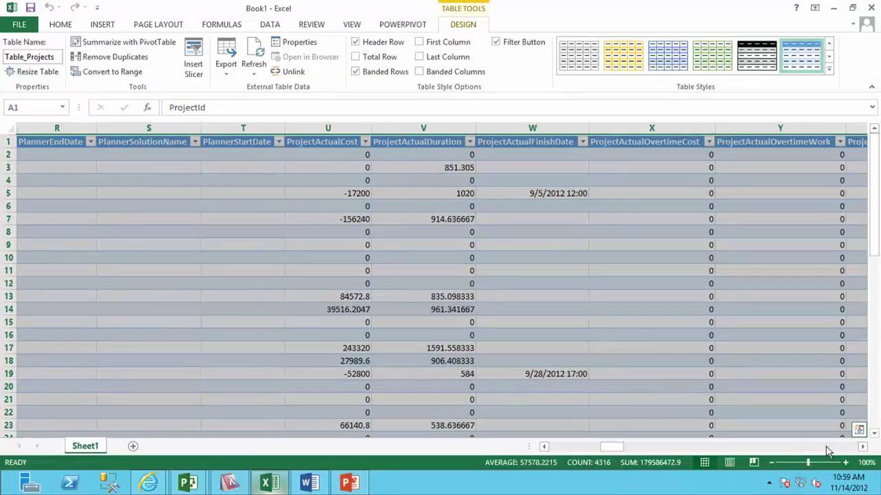
left_click(829, 452)
left_click(828, 452)
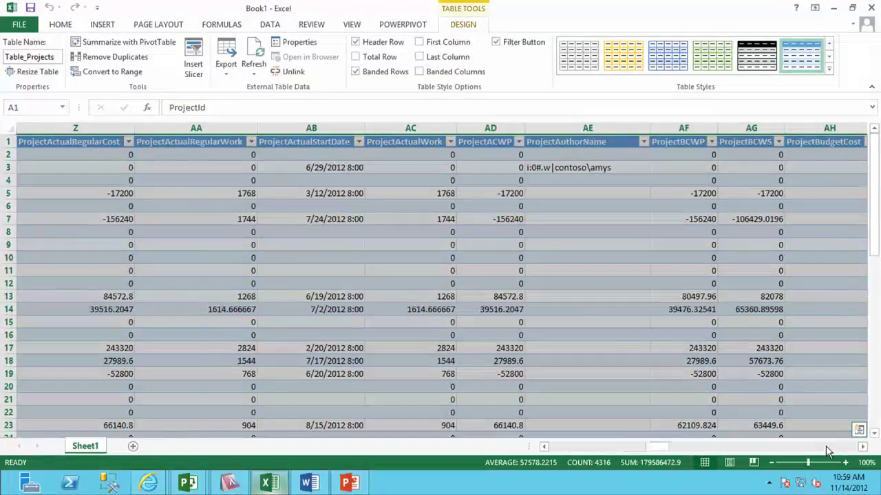
left_click(829, 451)
left_click(829, 452)
left_click(827, 451)
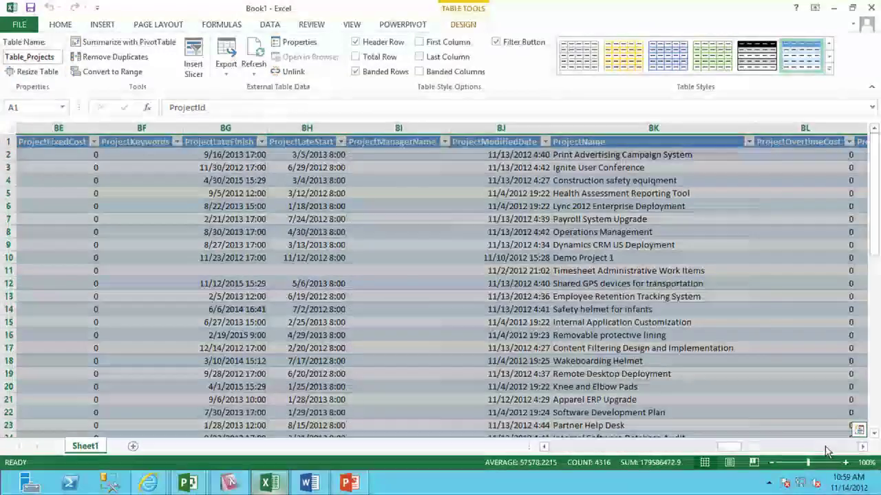
left_click(827, 451)
left_click(828, 451)
left_click(422, 295)
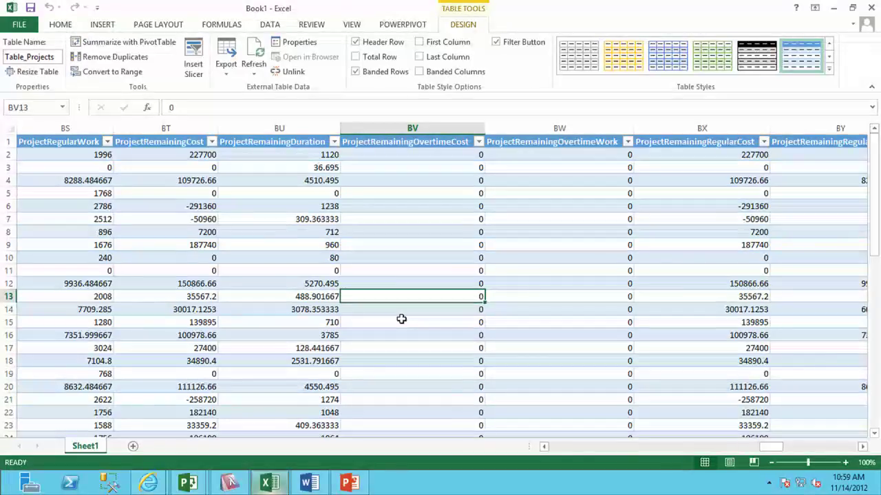
key("ctrl+End")
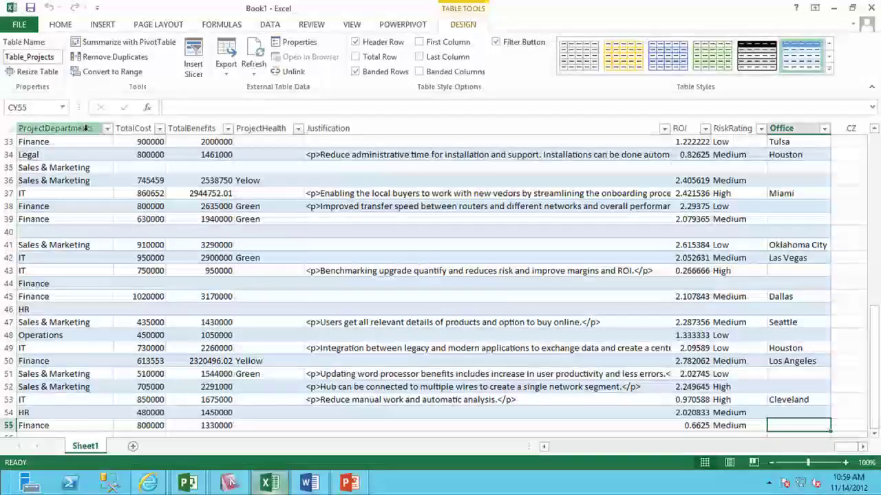
left_click(109, 129)
left_click_drag(110, 128, 138, 129)
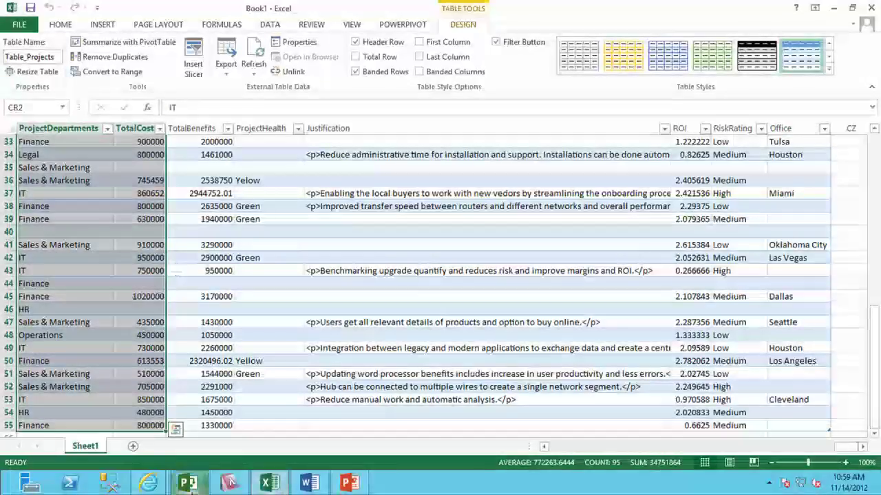
left_click(176, 430)
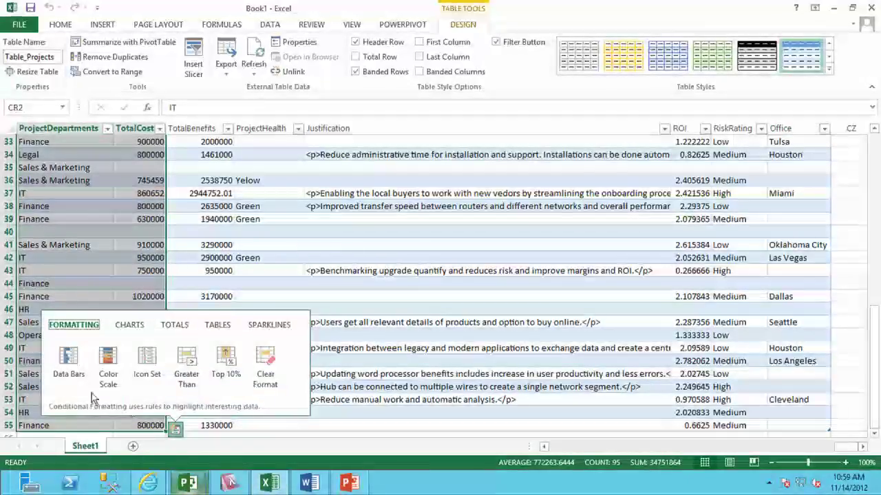
mouse_move(67, 366)
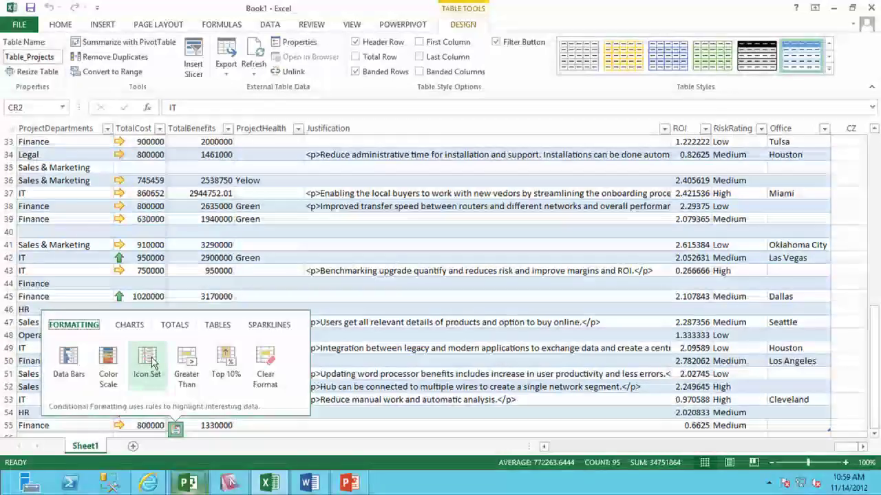
left_click(130, 325)
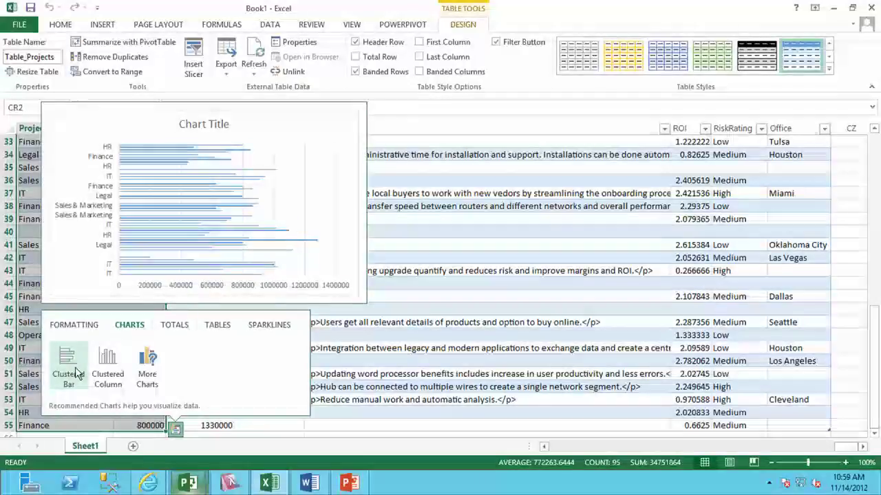
left_click(413, 210)
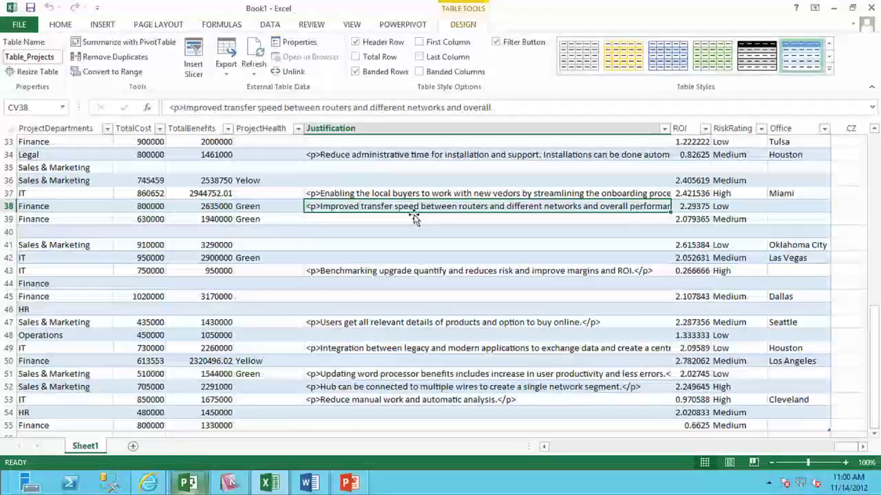
Return to cell A1 and switch to the SPC12 Major Milestone Query in LINQPad.
key("ctrl+Home")
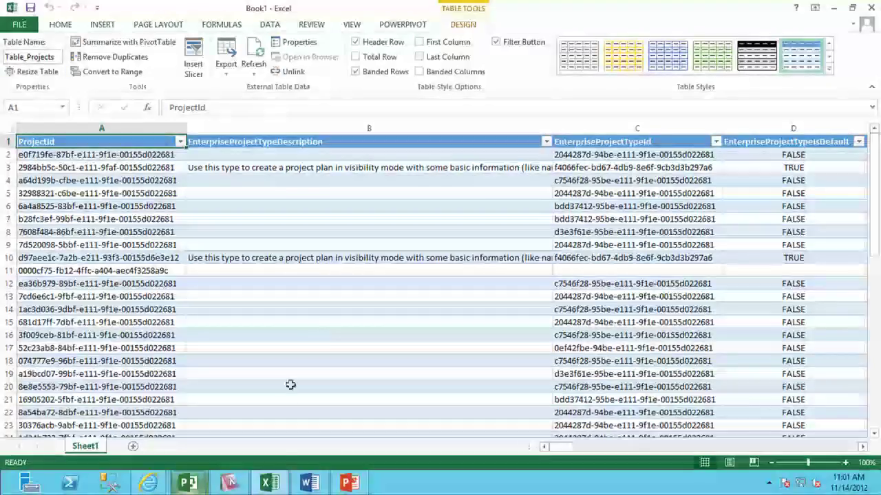
left_click(229, 484)
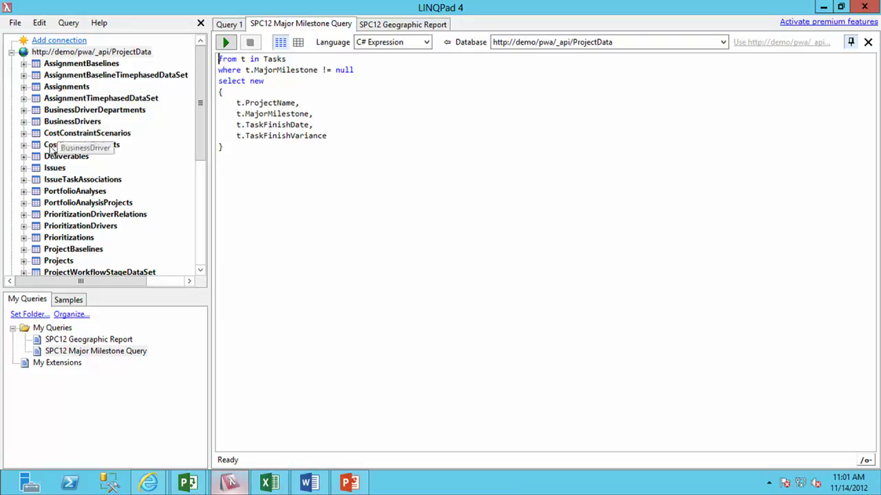
left_click(25, 87)
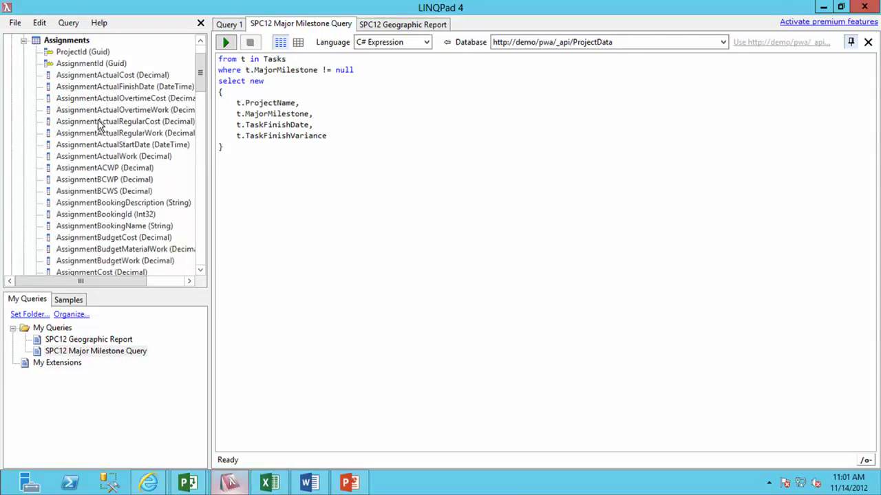
left_click_drag(203, 85, 204, 74)
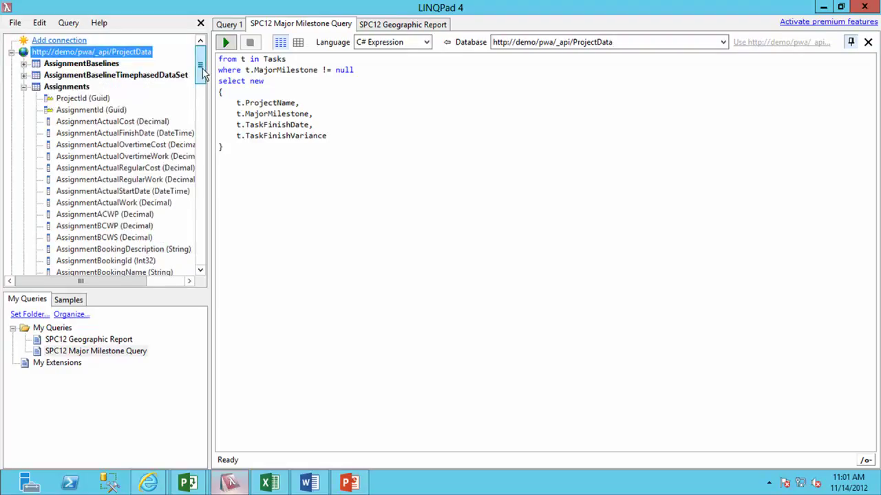
left_click(24, 87)
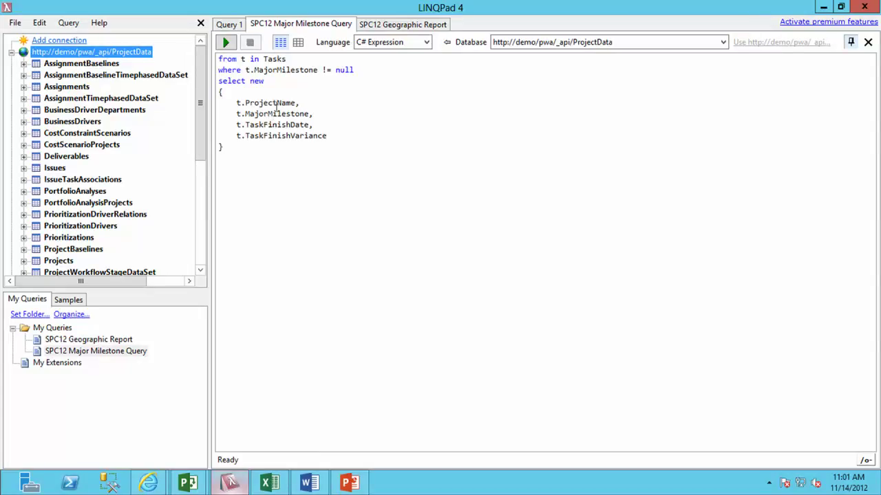
left_click(283, 103)
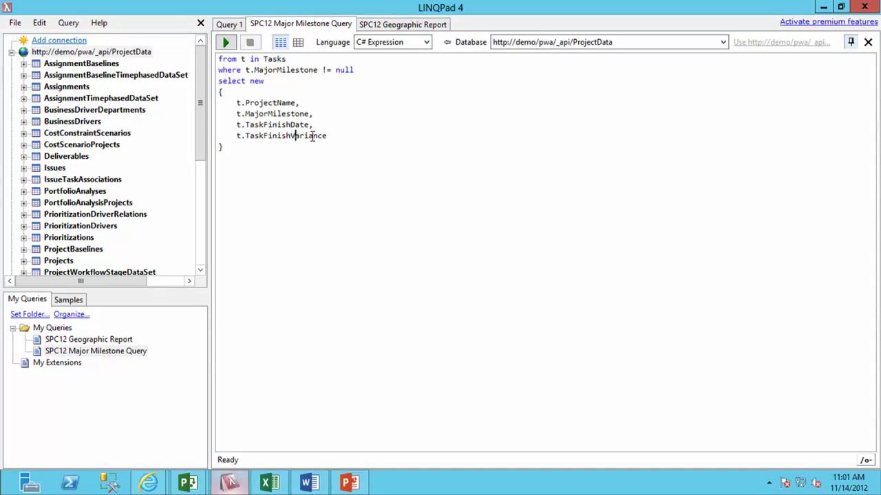
left_click(296, 113)
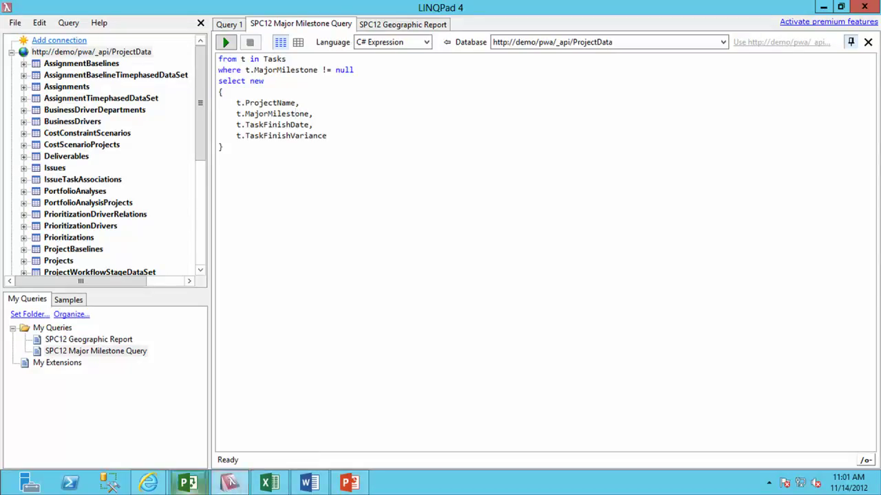
left_click(192, 485)
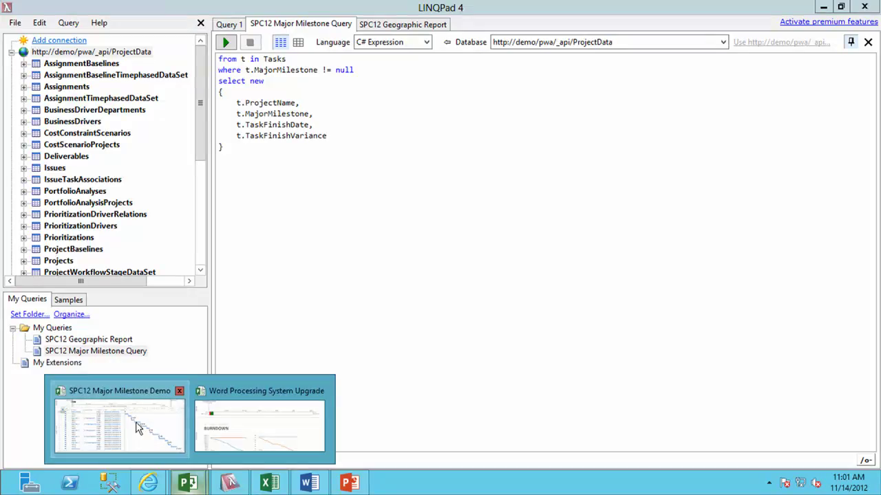
left_click(139, 434)
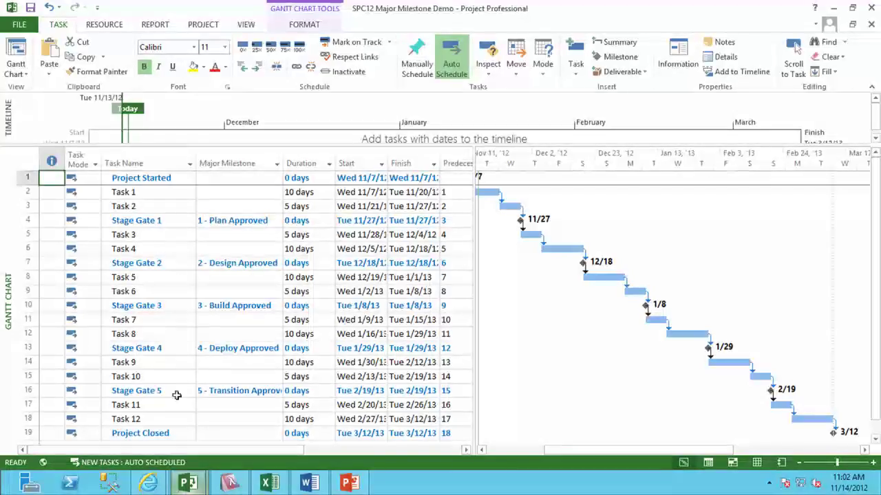
left_click(229, 483)
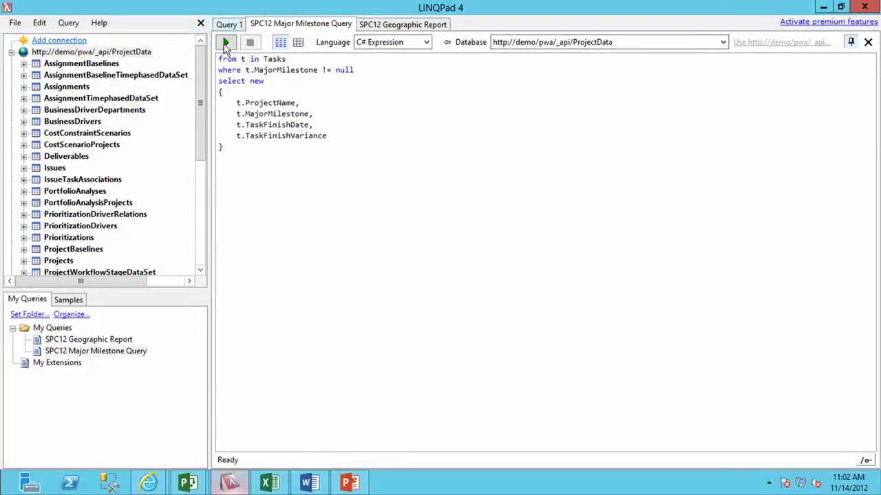
Execute the Major Milestone query, returning 100 rows of milestones with finish dates and variances.
left_click(225, 44)
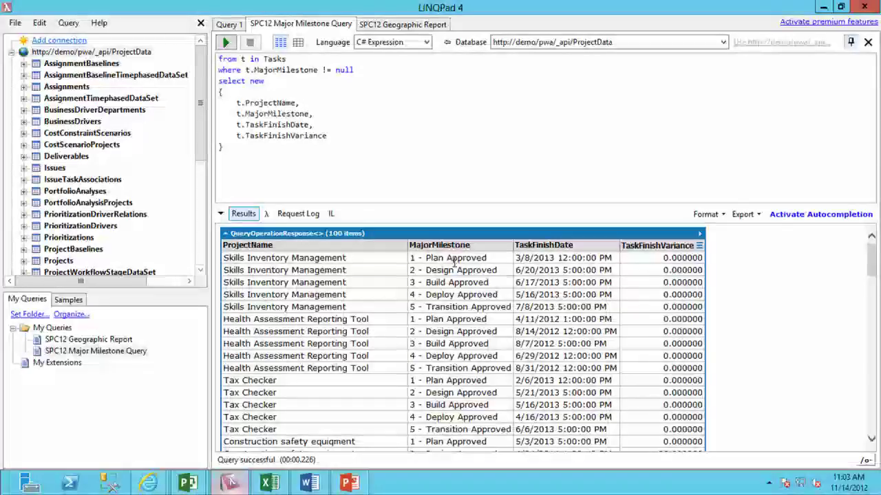
Display and select the query's OData request URL in the Request Log, then switch to Internet Explorer.
left_click(289, 214)
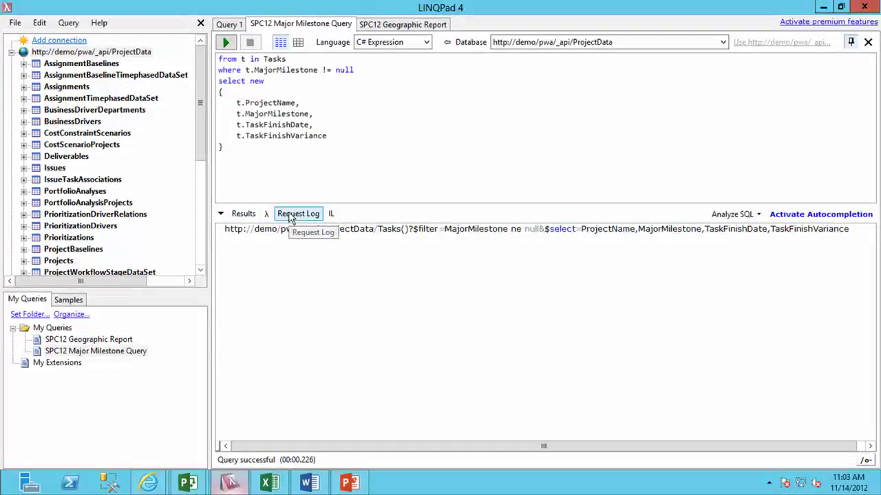
left_click(561, 229)
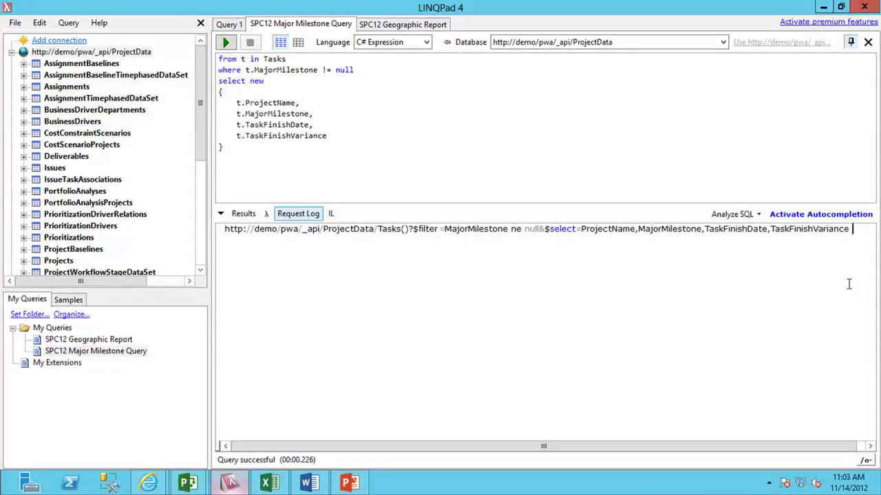
key("ctrl+a")
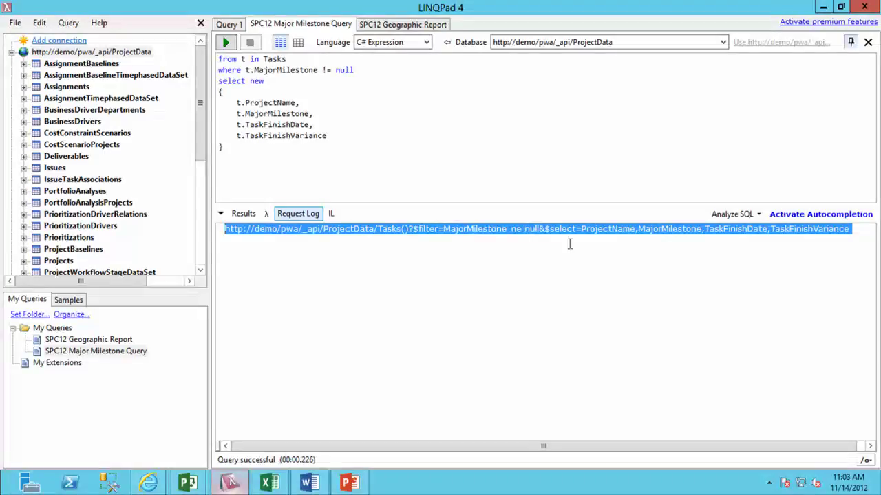
left_click(566, 234)
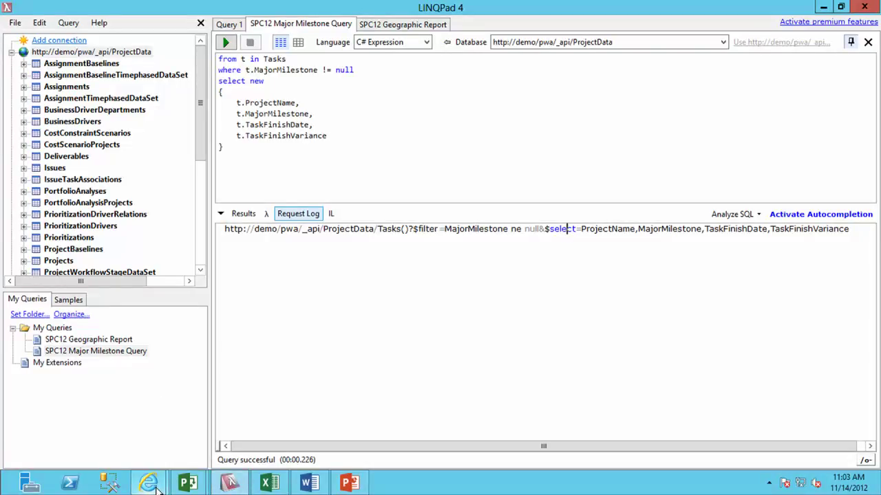
mouse_move(155, 486)
left_click(97, 450)
left_click(140, 26)
left_click_drag(129, 26, 515, 39)
key("BackSpace")
key("Return")
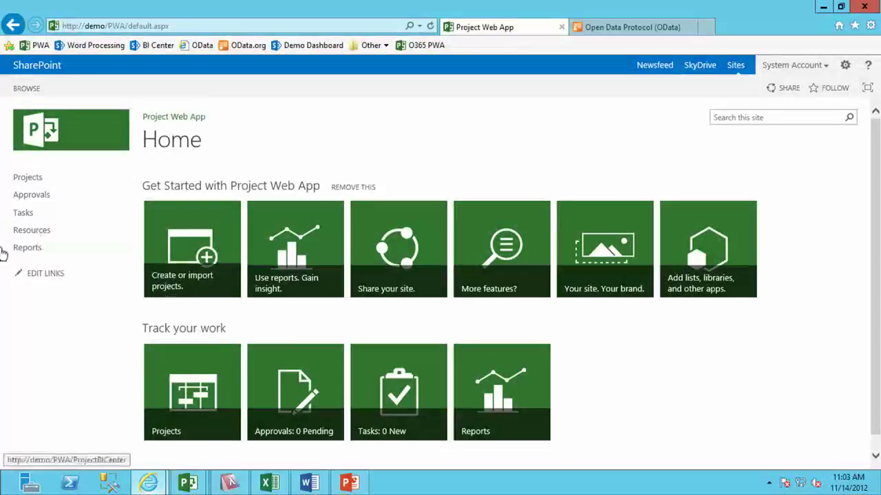
In Reports > English (United States), select Project Overview, Resource Overview and Project Overview Dashboard, then return to Excel.
left_click(28, 248)
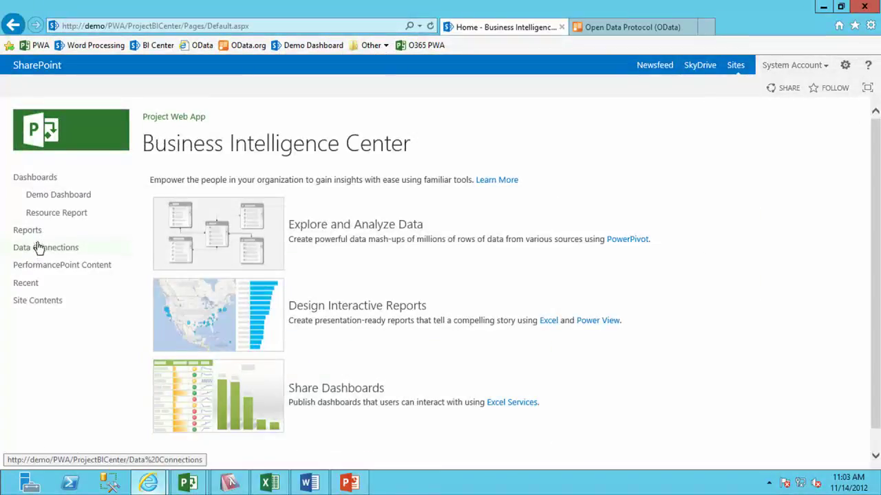
left_click(34, 231)
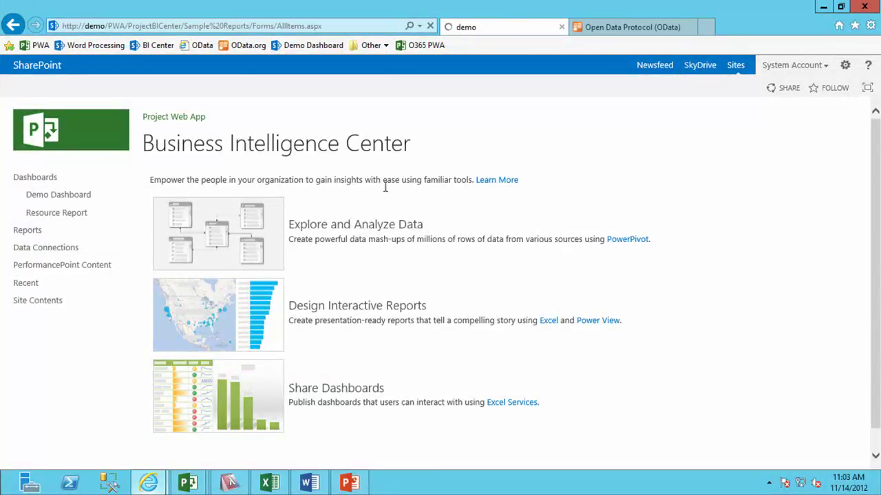
left_click(229, 243)
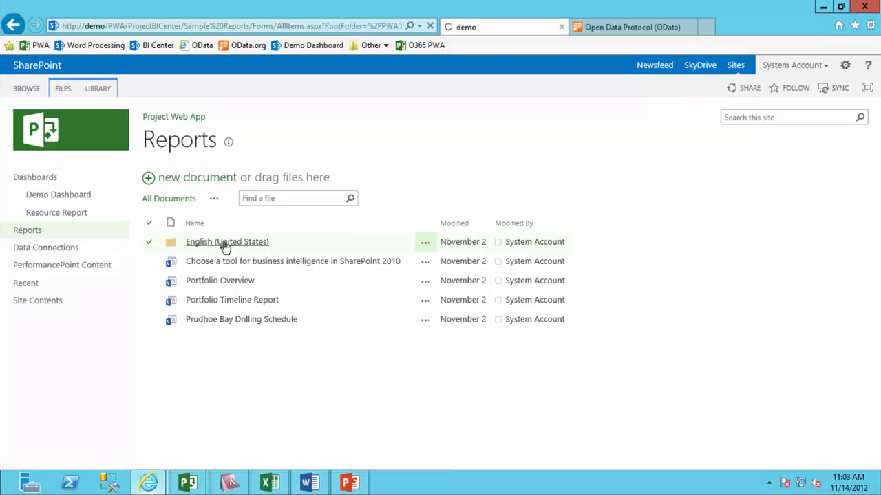
scroll(291, 293, "down", 3)
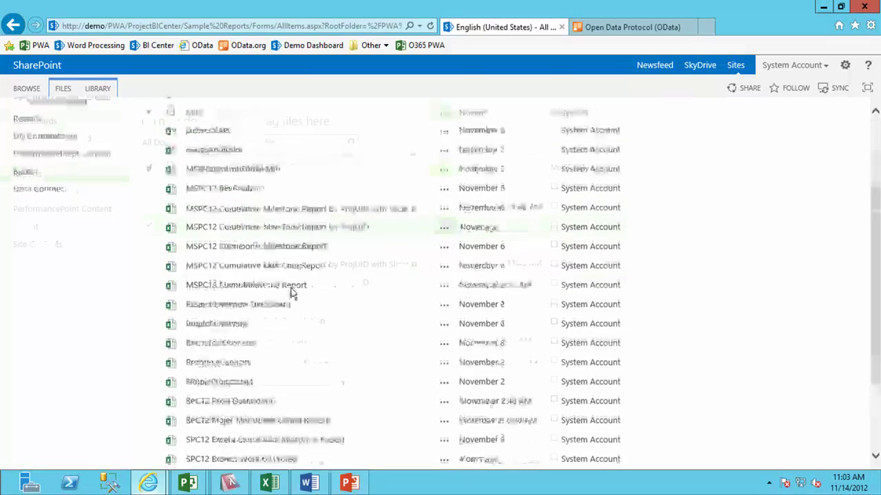
left_click(149, 269)
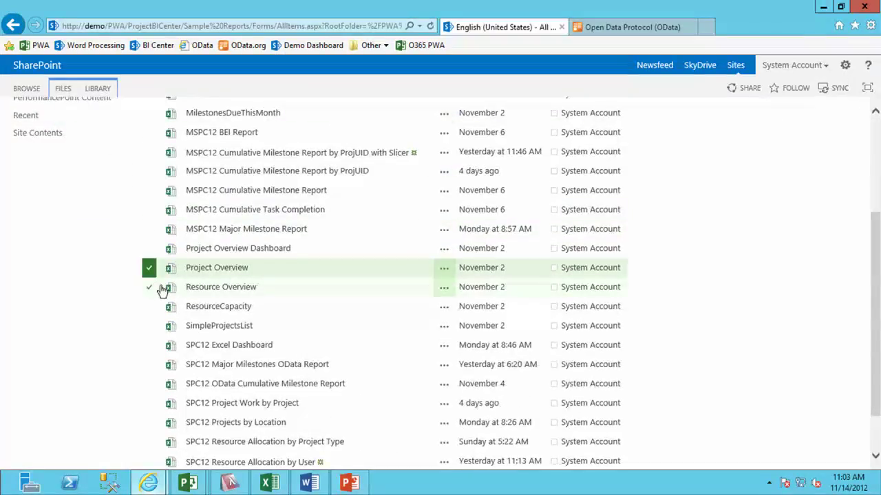
left_click(156, 291)
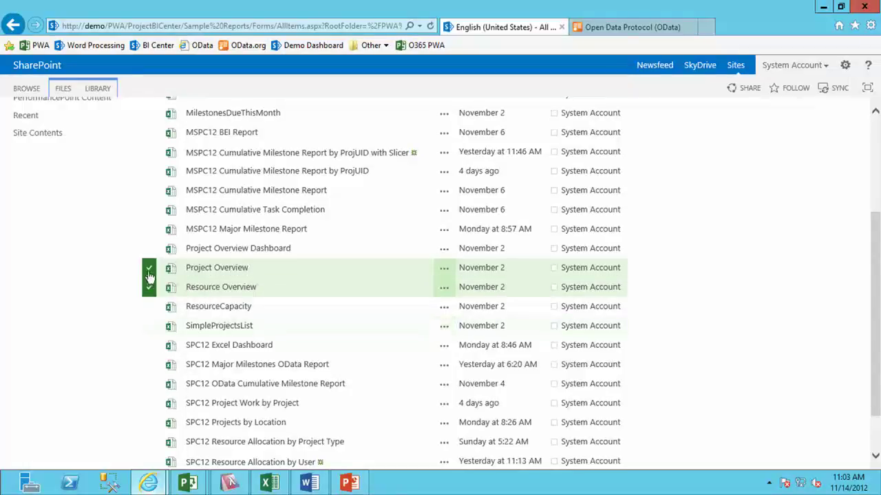
left_click(150, 250)
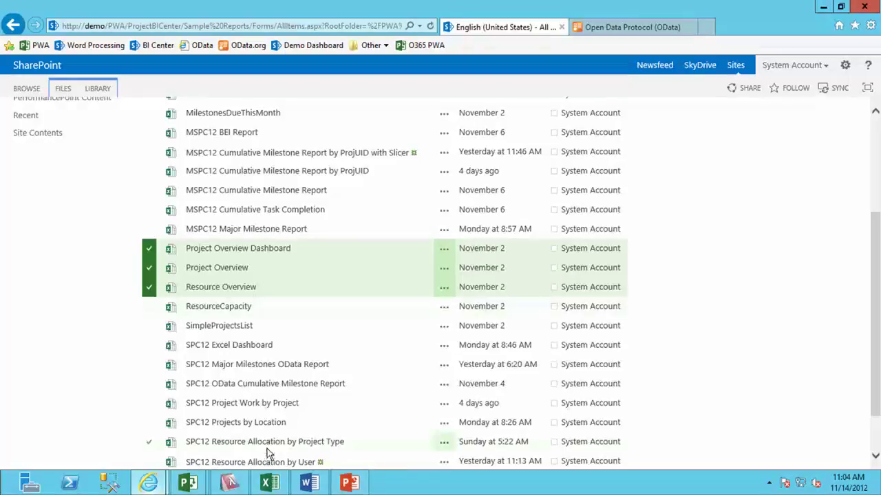
left_click(269, 483)
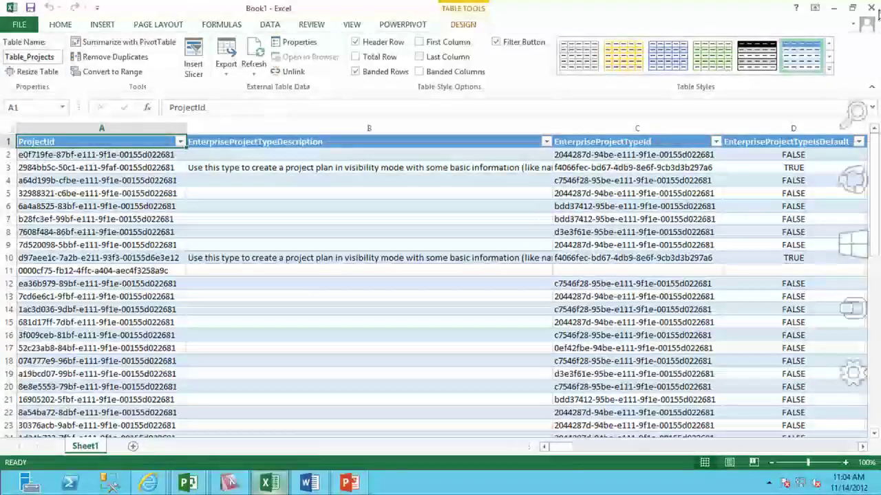
Close Book1 without saving and select the full OData request URL in LINQPad's Request Log.
left_click(868, 8)
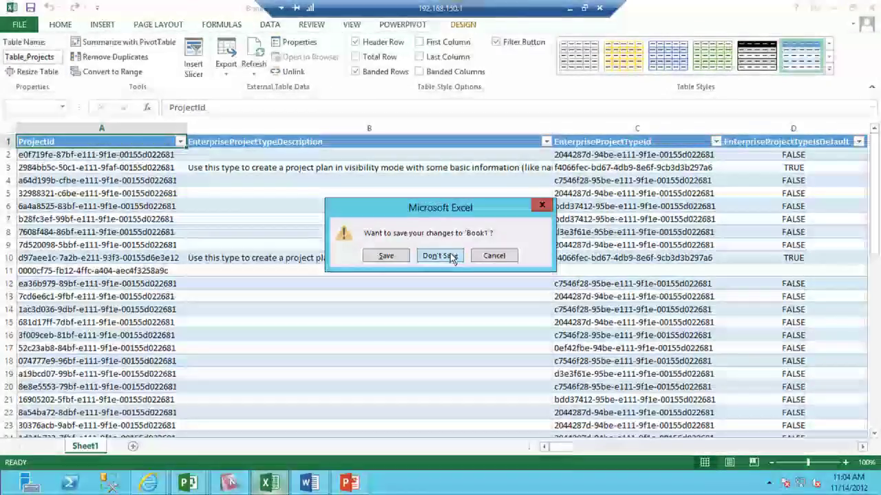
left_click(453, 255)
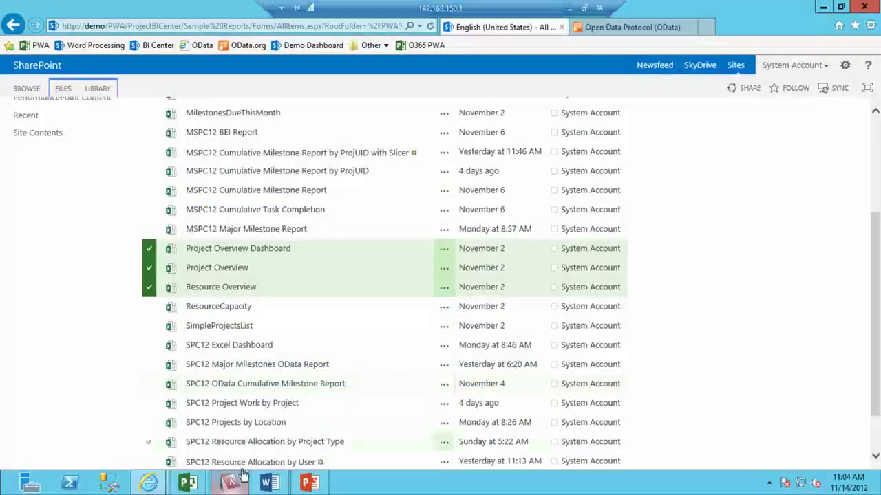
left_click(229, 483)
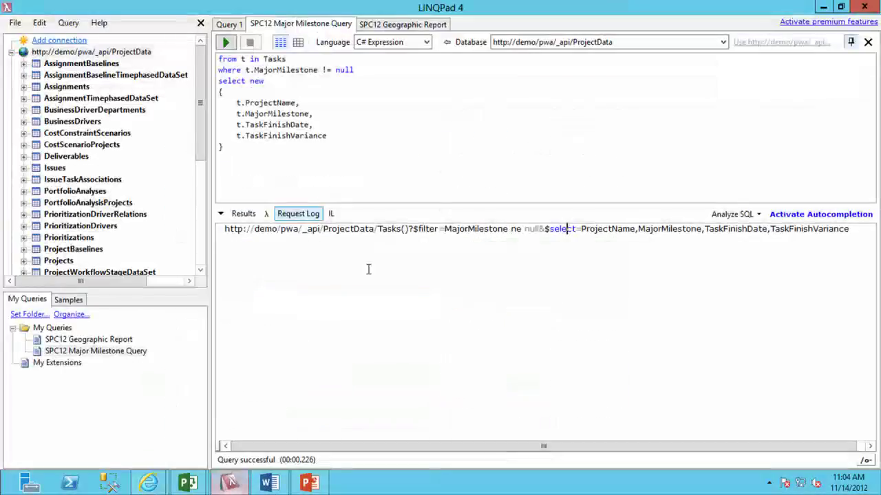
triple_click(375, 231)
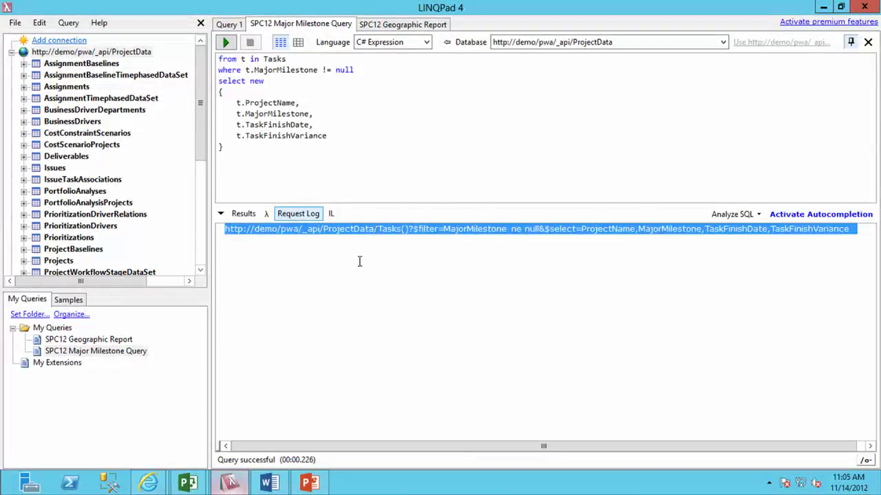
Launch Excel 2013 from the Start screen search.
key("super")
type("excel")
key("Return")
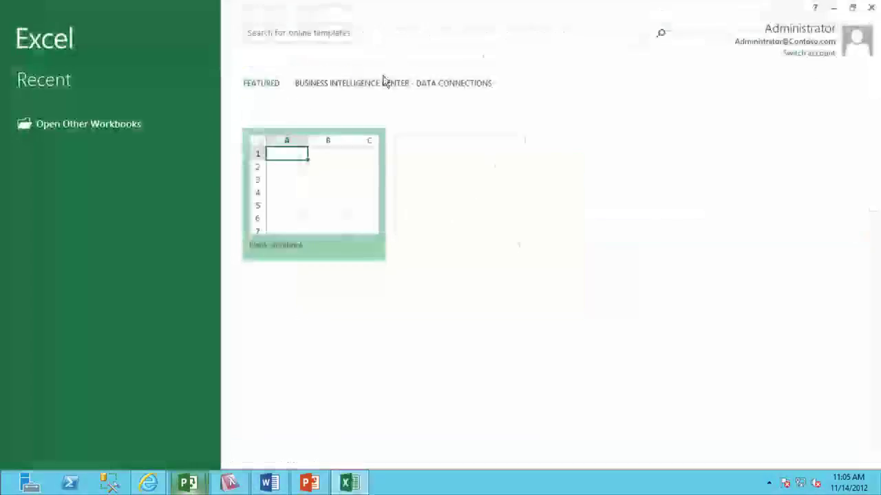
In a blank workbook, connect to the pasted OData feed URL's Tasks() table, replacing the existing connection file.
left_click(264, 142)
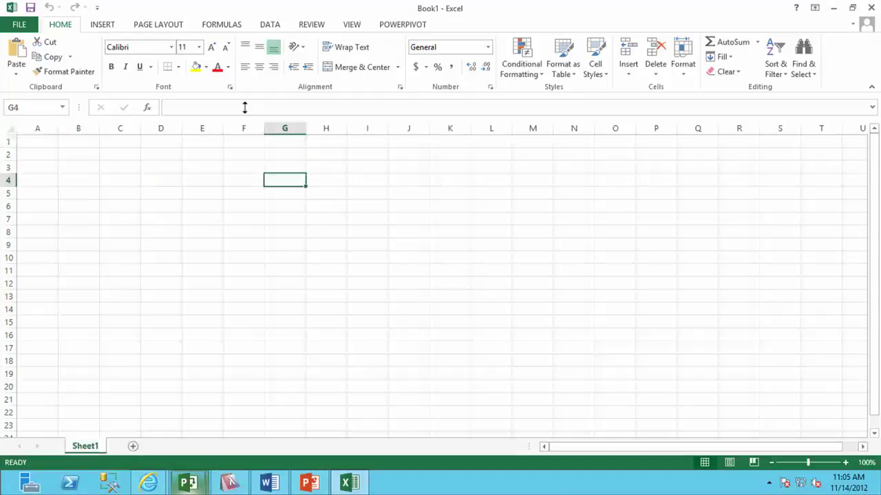
left_click(28, 141)
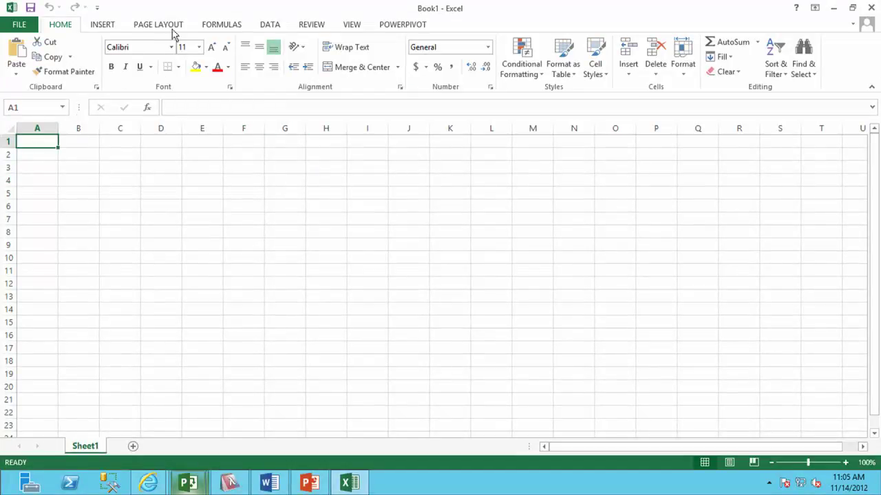
left_click(267, 26)
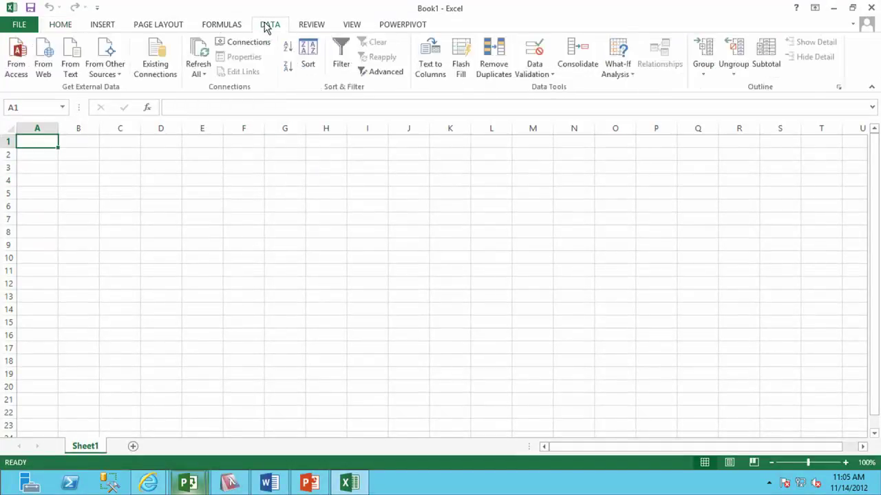
left_click(105, 55)
left_click(128, 192)
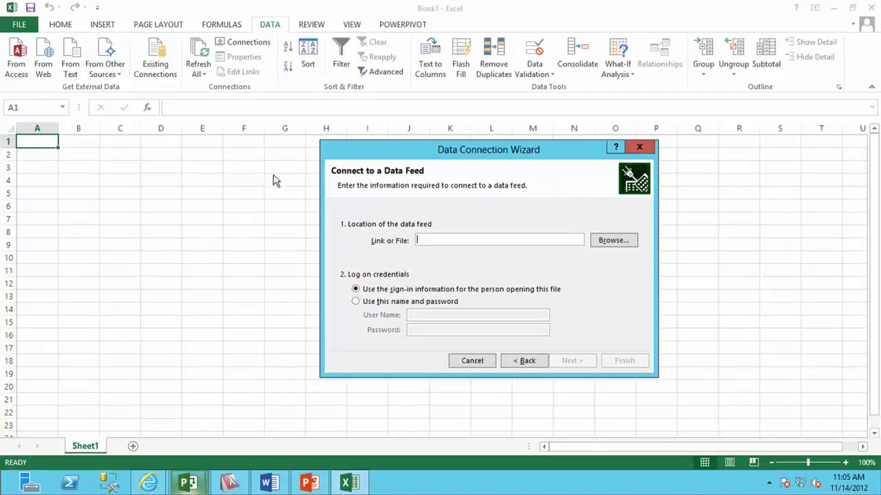
key("ctrl+v")
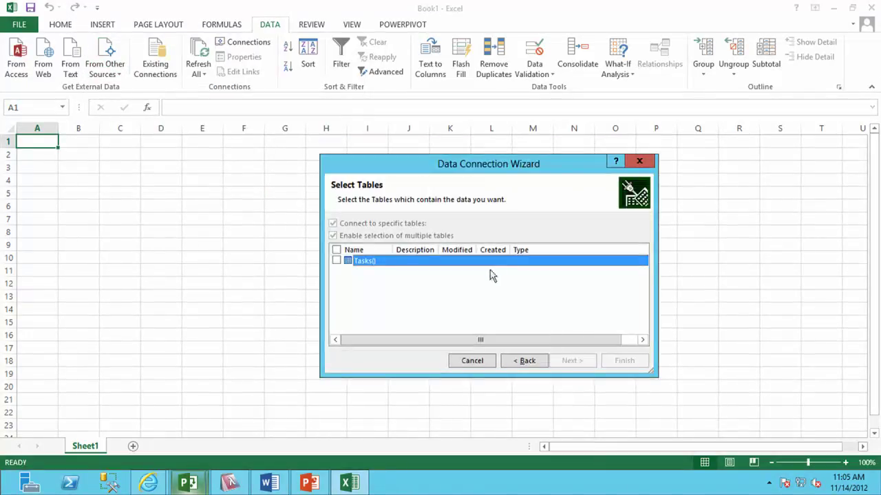
left_click(338, 261)
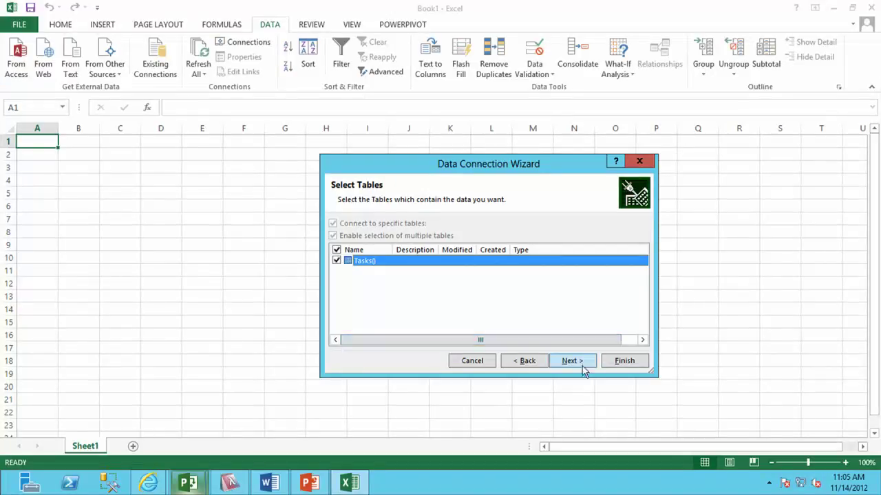
left_click(581, 362)
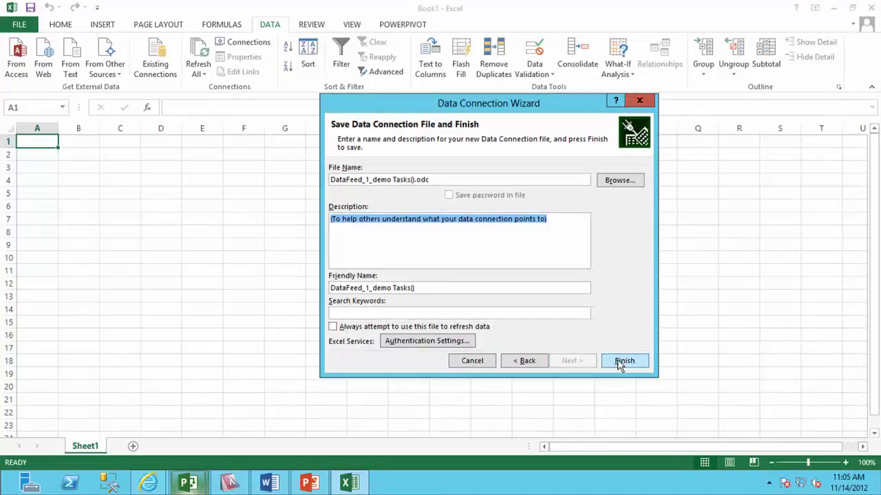
left_click(623, 362)
left_click(413, 269)
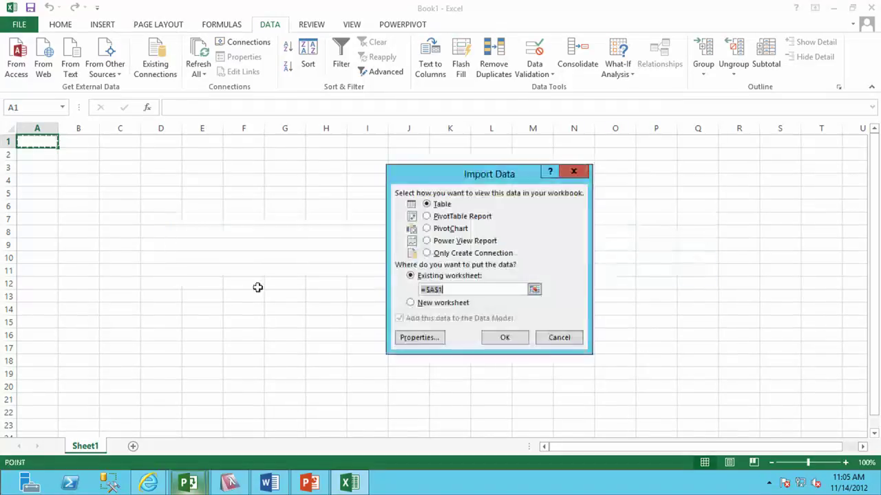
Import the feed as a table at A1 and summarize it in a PivotTable on a new worksheet.
left_click(503, 335)
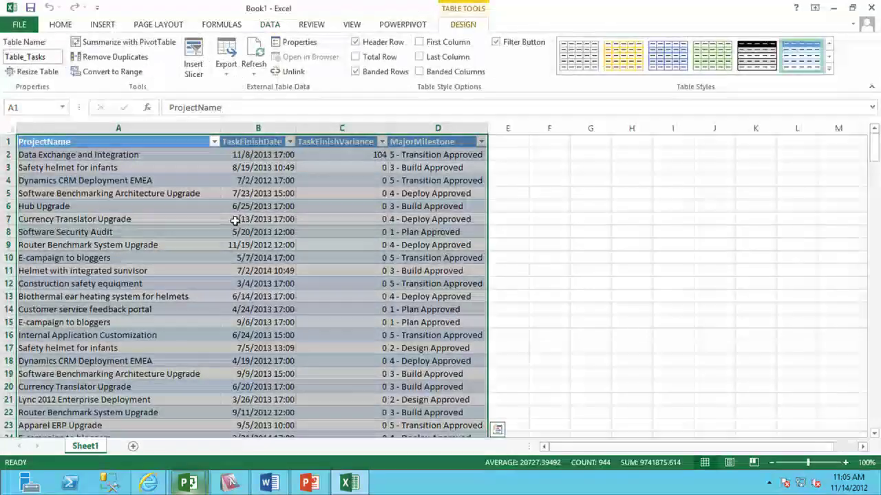
left_click(105, 154)
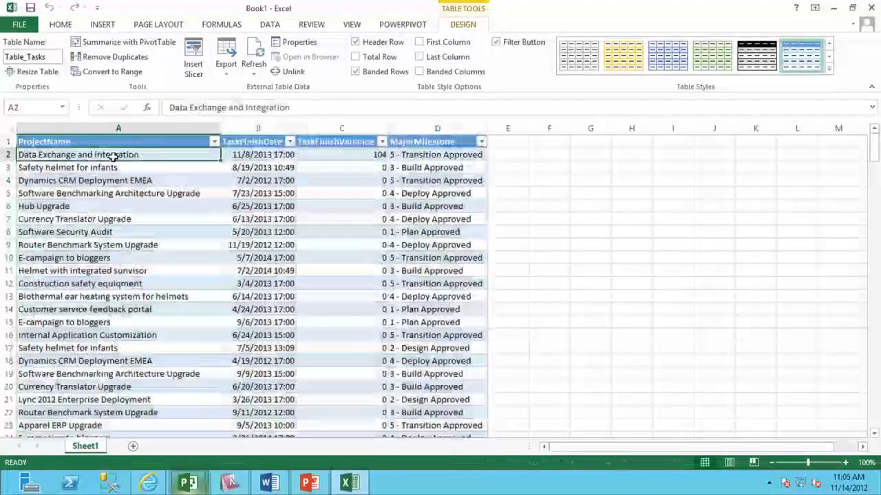
left_click(124, 41)
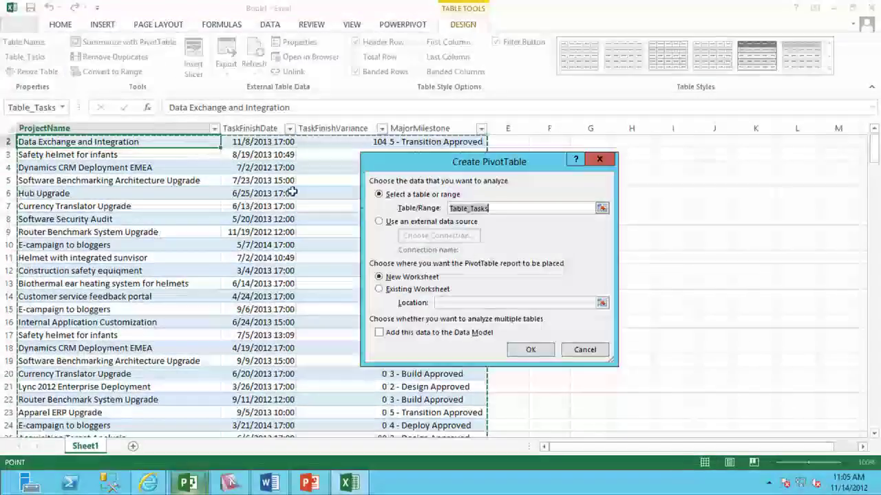
left_click(531, 351)
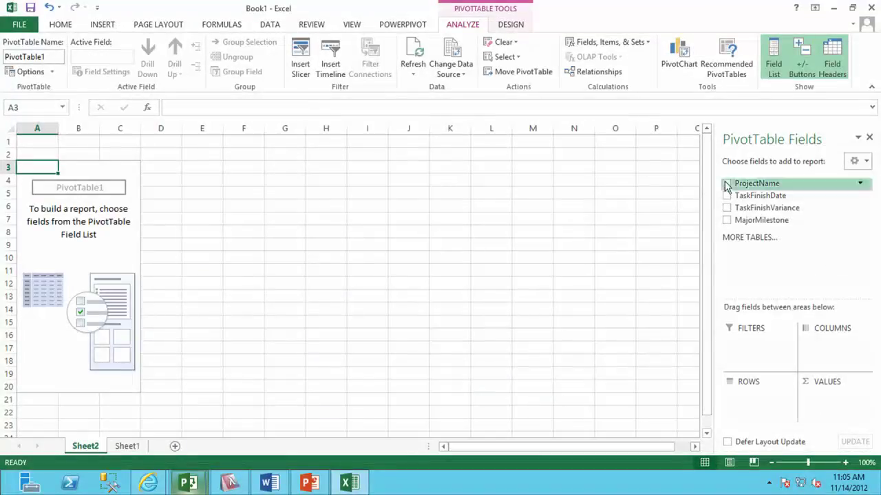
Add ProjectName, TaskFinishDate and MajorMilestone to the pivot, moving MajorMilestone into columns.
left_click(727, 183)
left_click(727, 196)
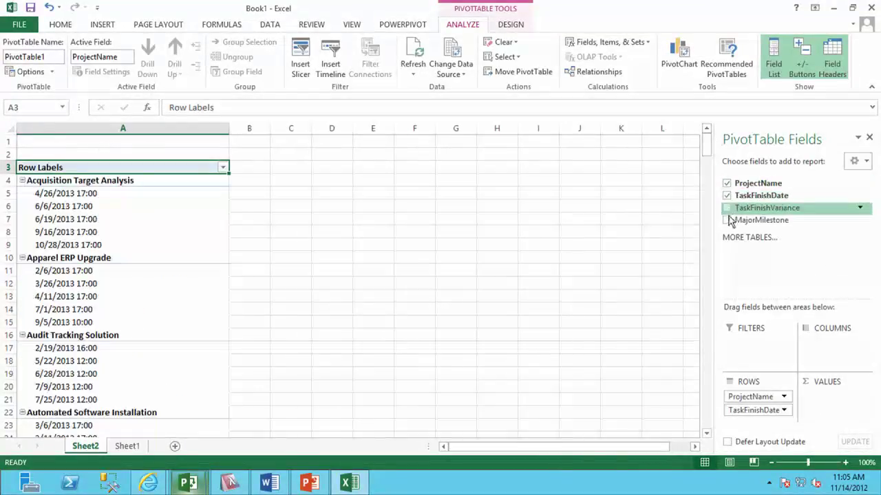
left_click(727, 220)
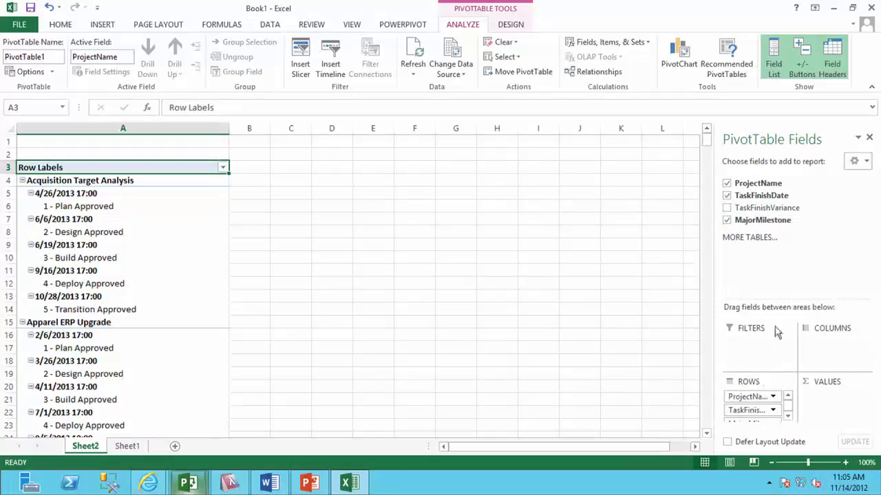
left_click_drag(771, 298, 771, 229)
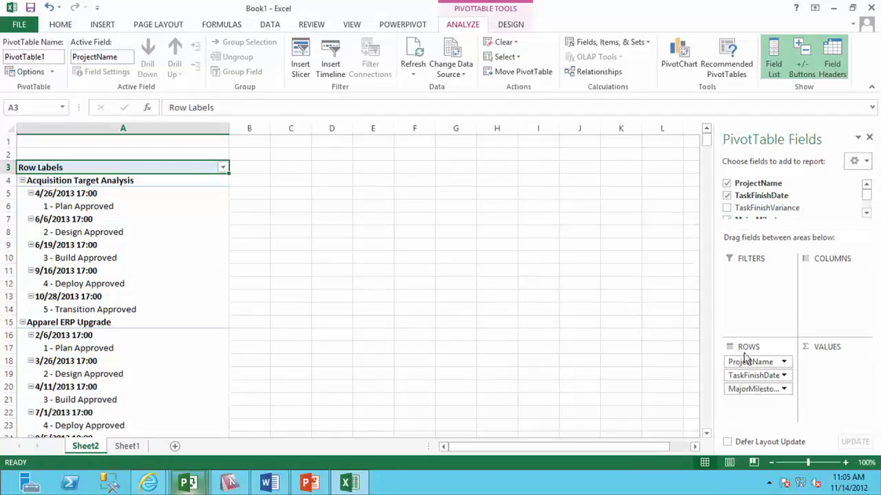
left_click_drag(747, 389, 532, 334)
Change the TaskFinishDate value field to Max with a Date number format.
left_click(306, 230)
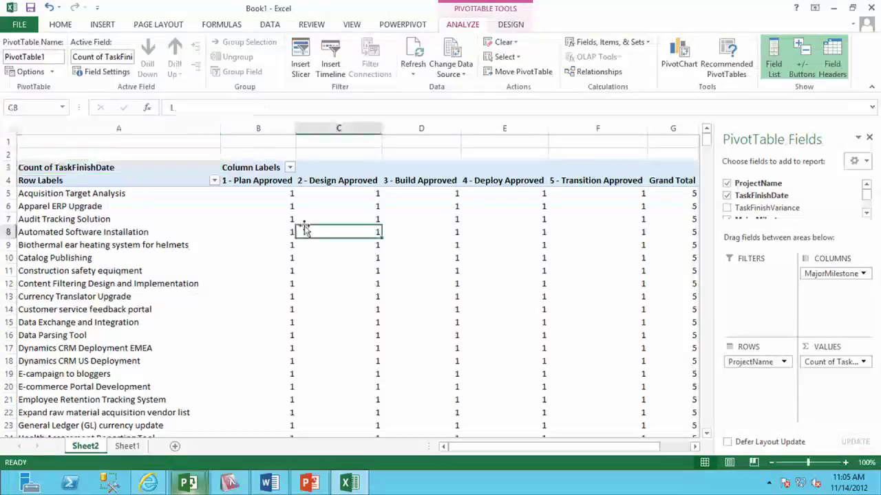
right_click(345, 238)
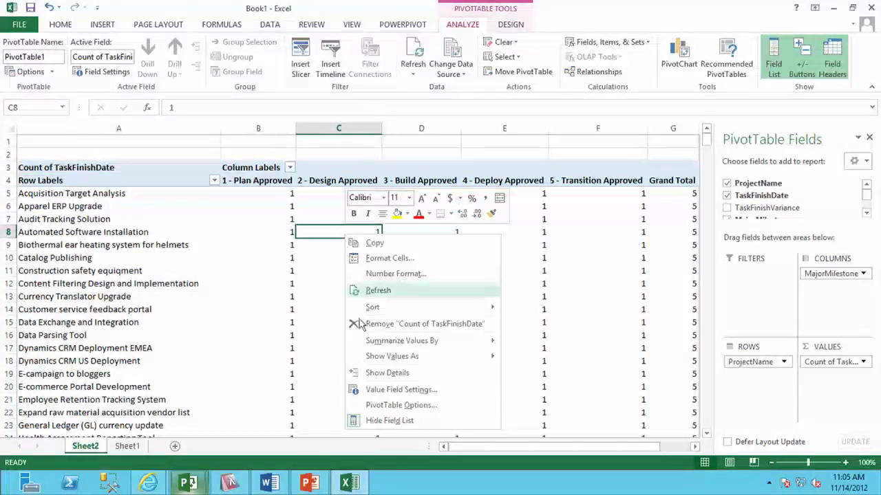
left_click(386, 389)
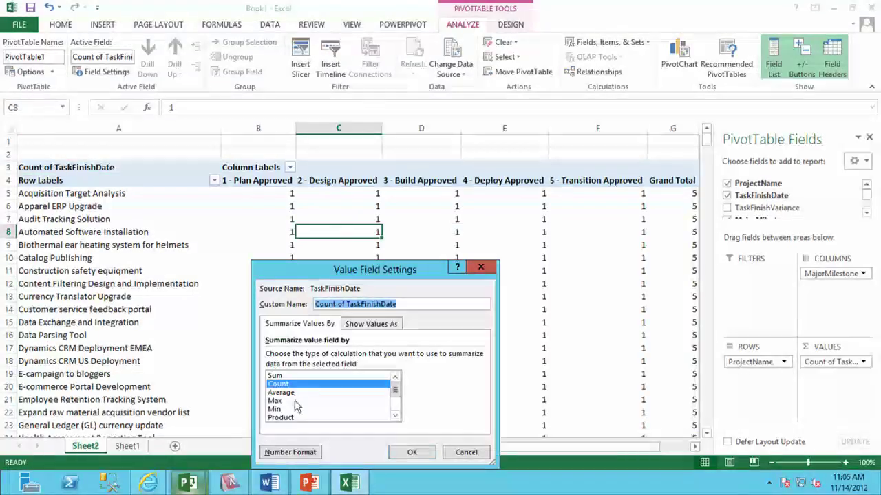
left_click(297, 401)
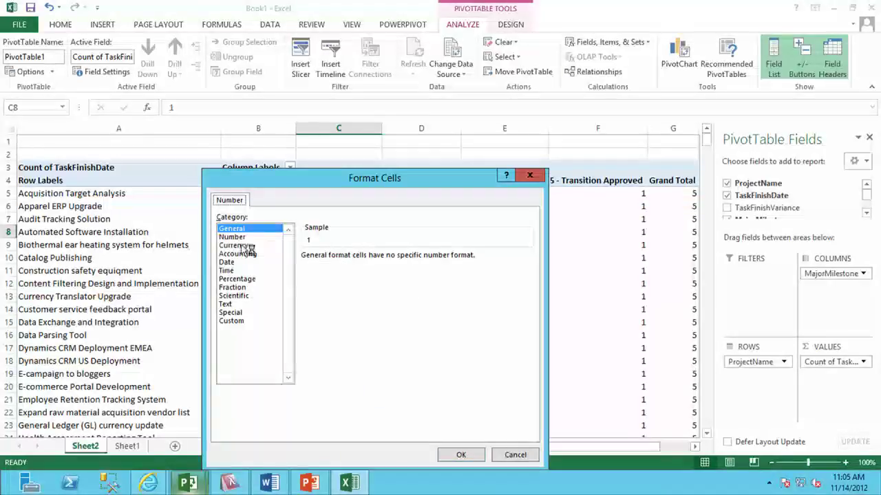
left_click(244, 262)
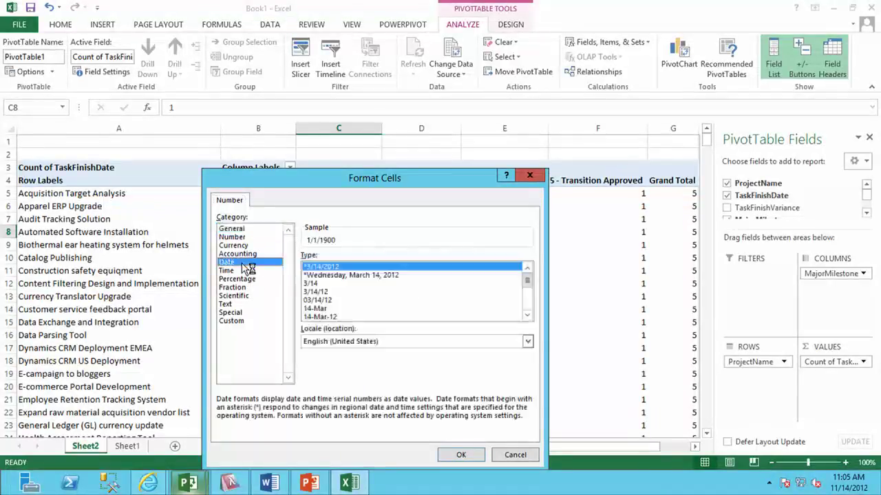
left_click(460, 455)
left_click(416, 452)
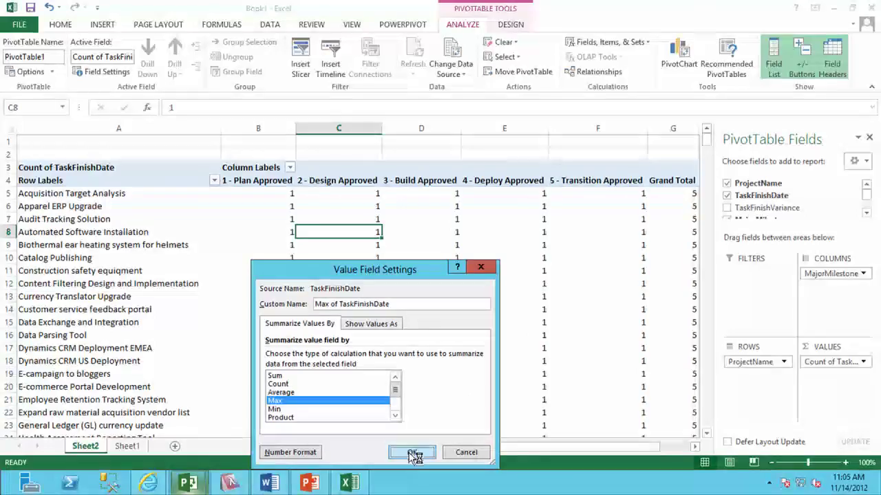
left_click(525, 297)
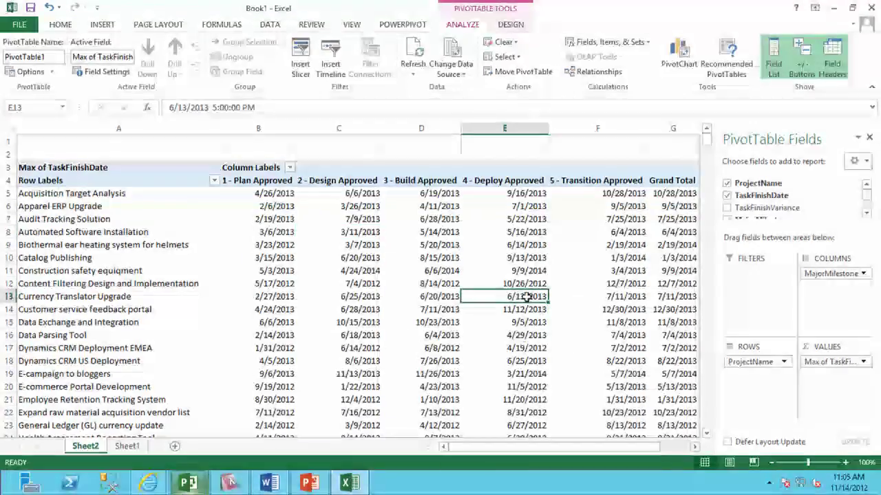
mouse_move(526, 297)
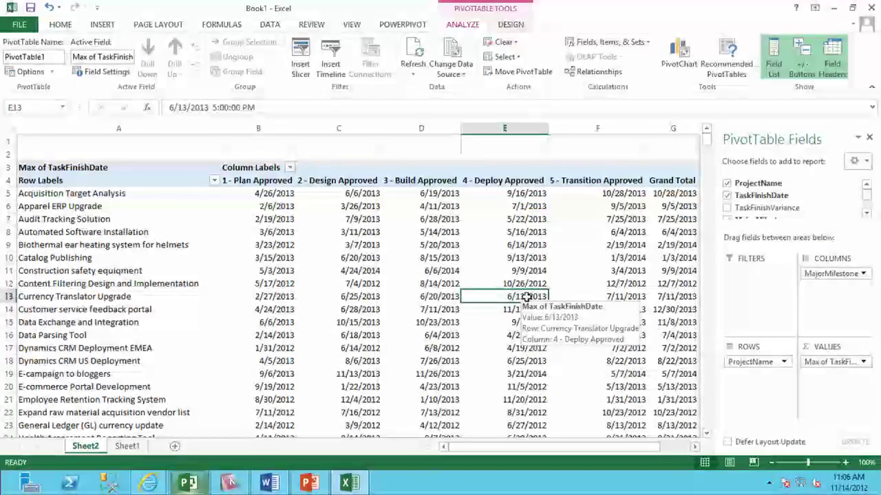
left_click(508, 26)
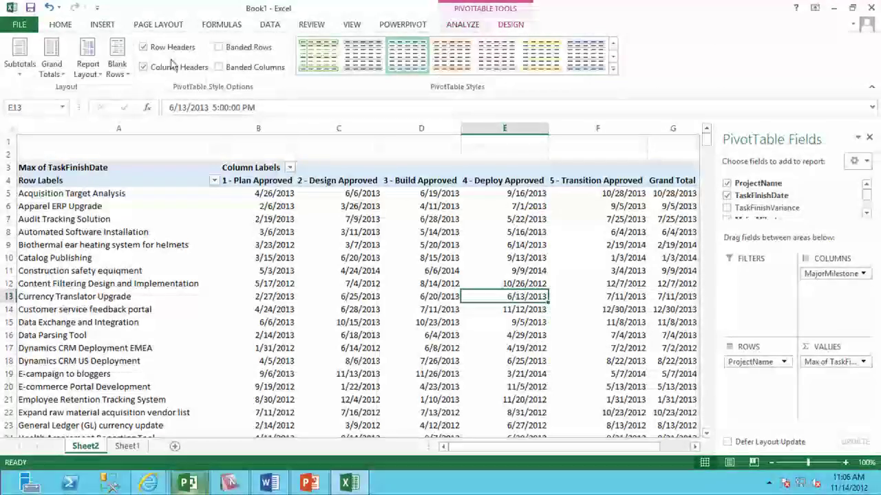
Turn grand totals off for both rows and columns in the Sheet2 PivotTable.
left_click(52, 60)
left_click(55, 93)
left_click(20, 61)
left_click(39, 90)
left_click(398, 241)
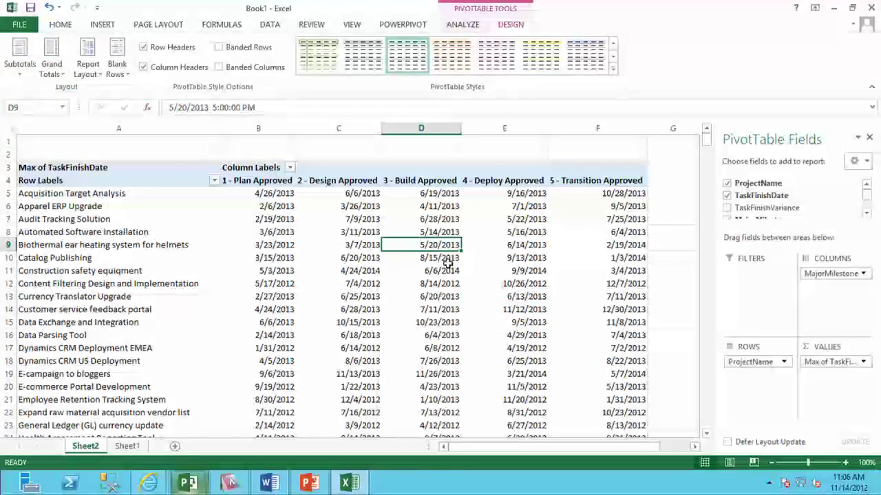
mouse_move(448, 264)
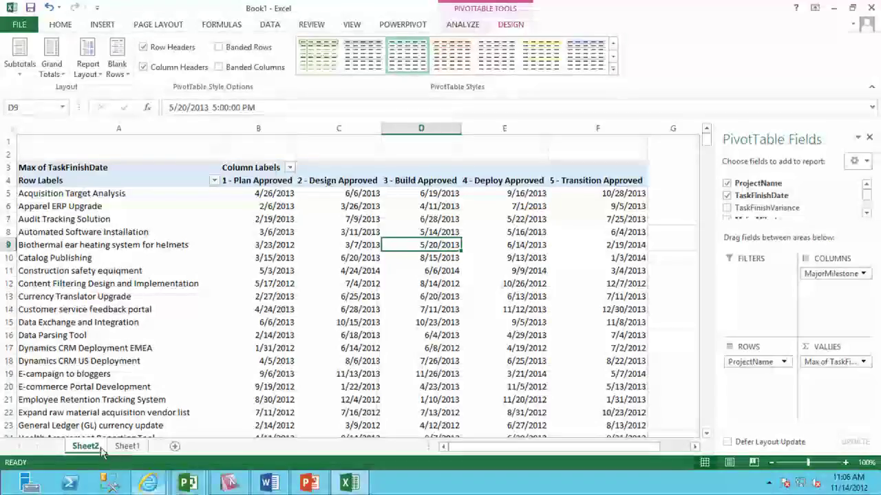
On a new Sheet3, create an empty PivotTable from the external DataFeed_1_demo Tasks connection.
left_click(127, 446)
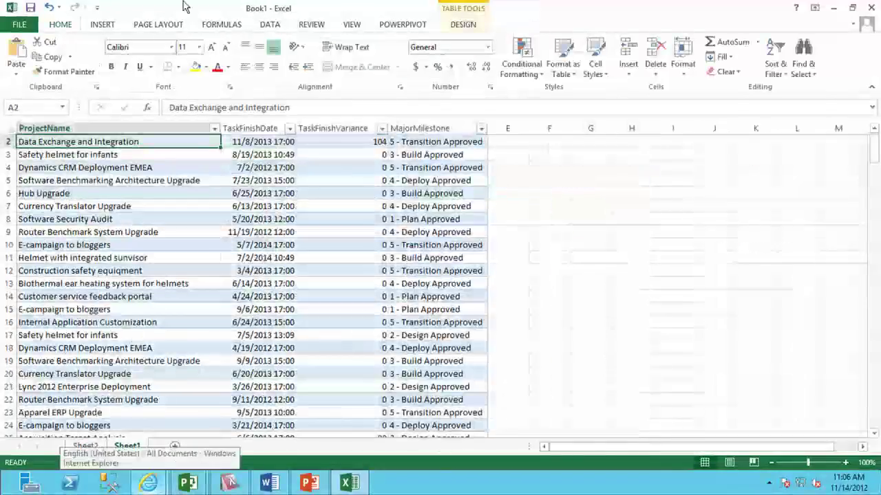
left_click(176, 446)
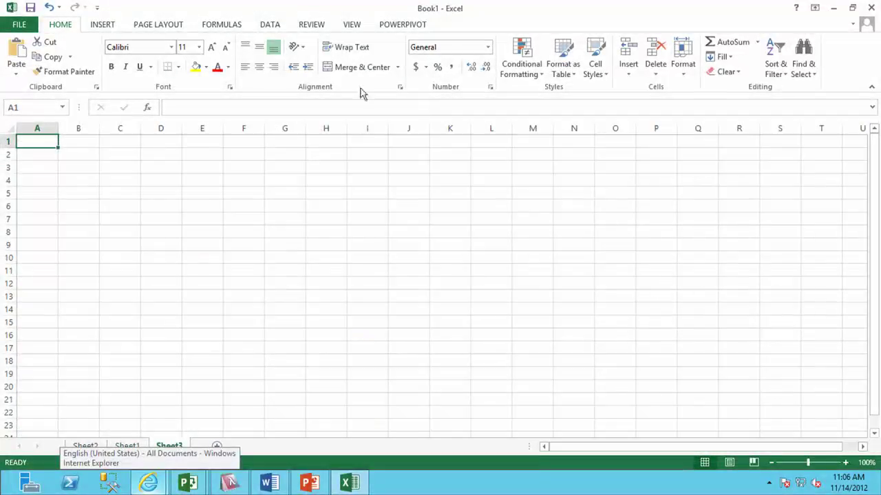
left_click(102, 24)
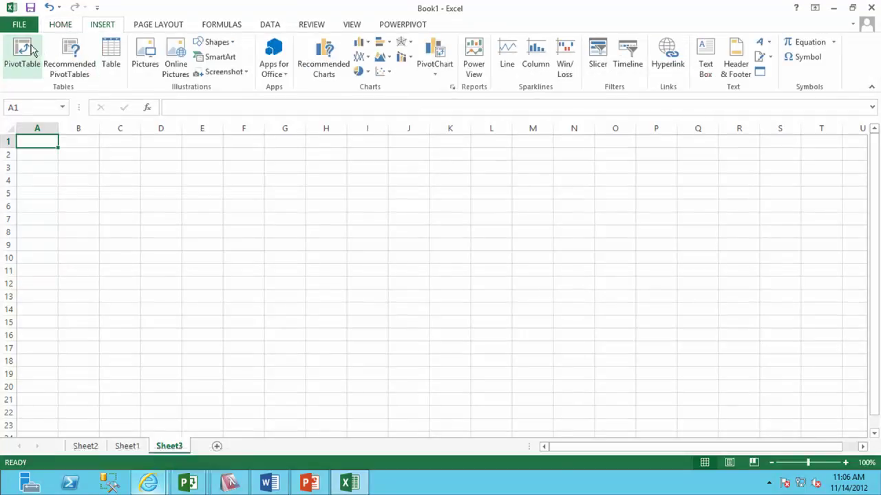
left_click(22, 52)
left_click(412, 223)
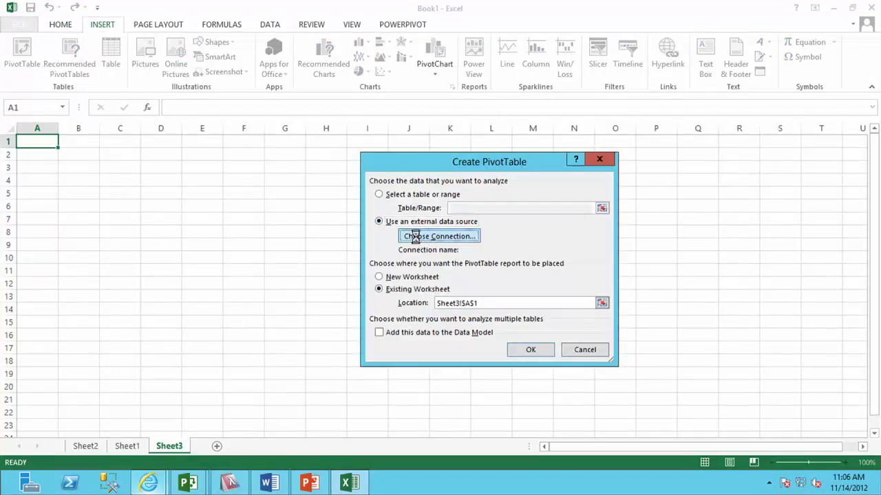
left_click(420, 236)
double_click(406, 208)
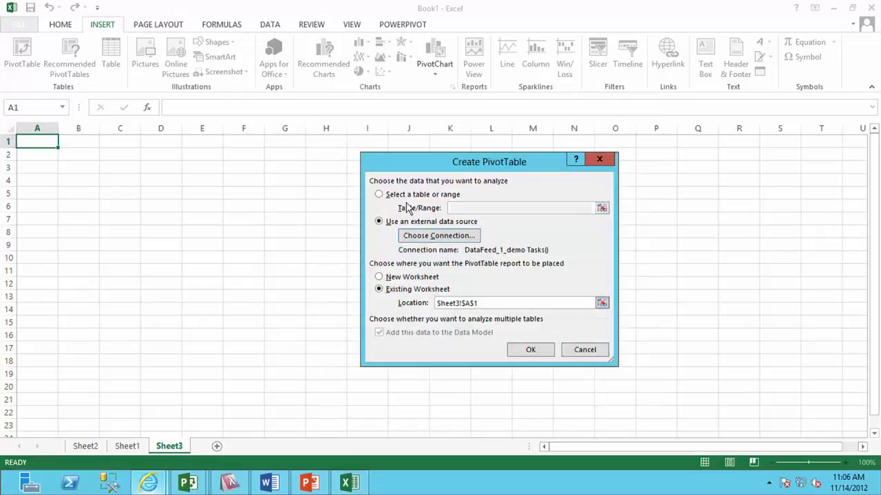
left_click(529, 350)
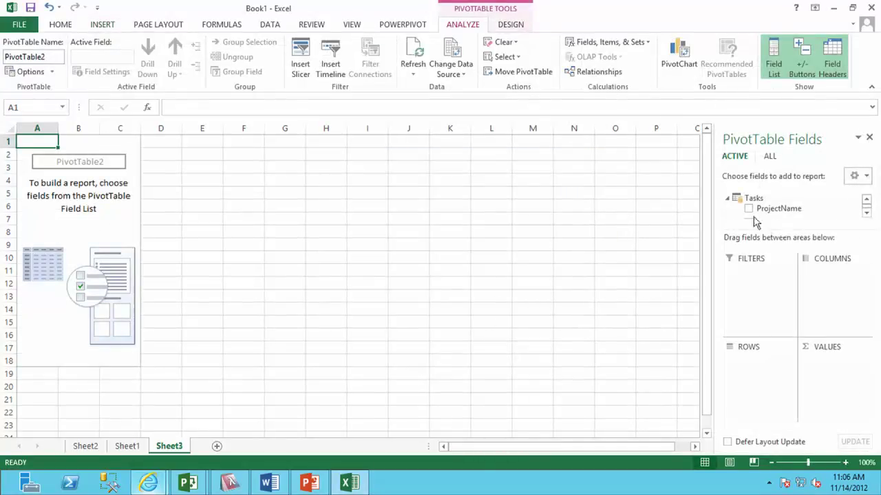
Put ProjectName in the pivot rows and MajorMilestone in the columns.
left_click_drag(778, 229, 780, 279)
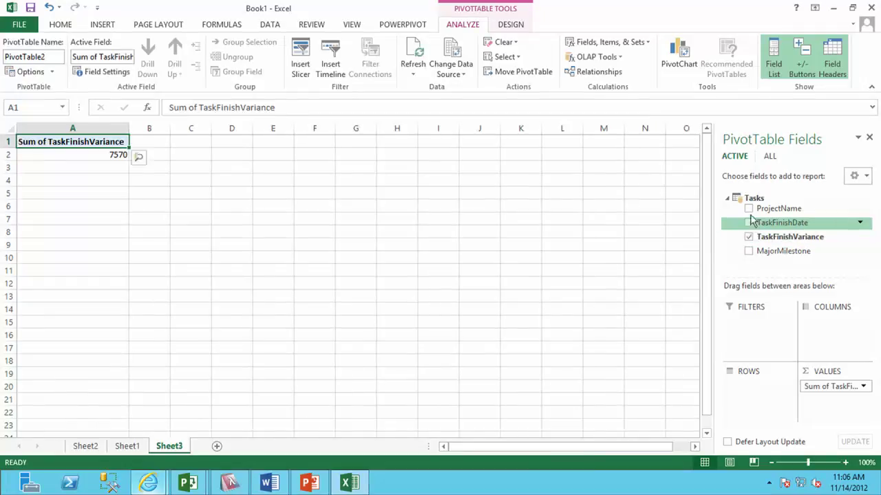
left_click(749, 209)
left_click(749, 251)
left_click_drag(753, 400, 829, 341)
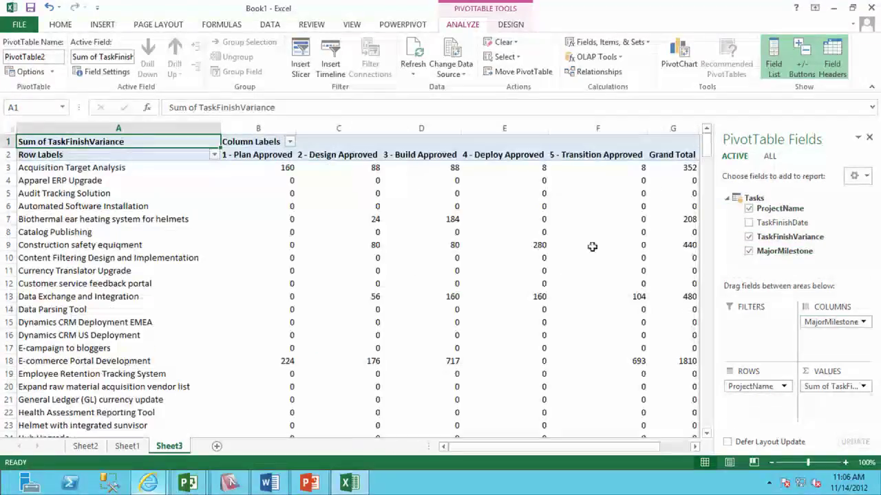
Hide the field list and turn grand totals off for rows and columns.
left_click(869, 139)
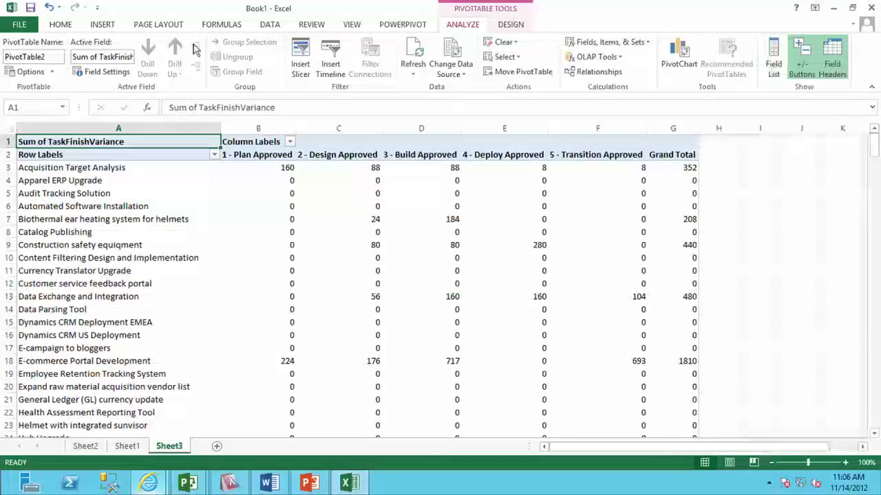
left_click(510, 27)
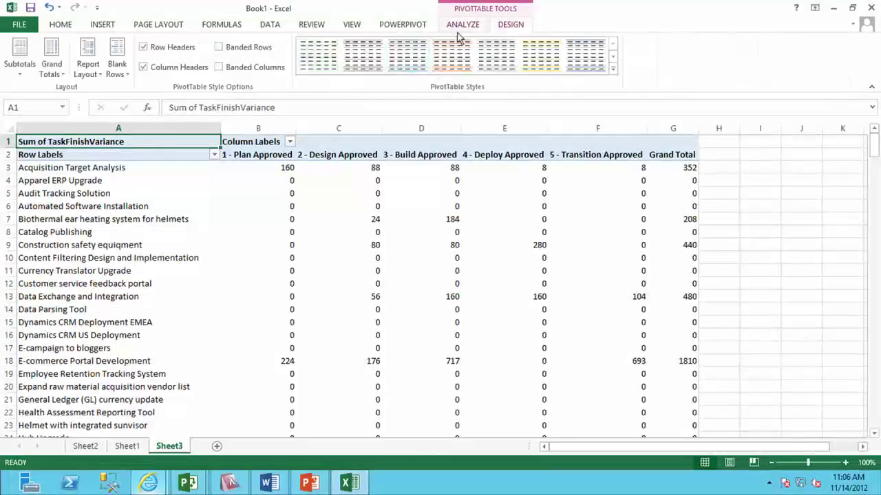
left_click(51, 65)
left_click(83, 94)
Check the Sheet3 value in D5, then return to Sheet2 and select cell B5.
left_click(410, 197)
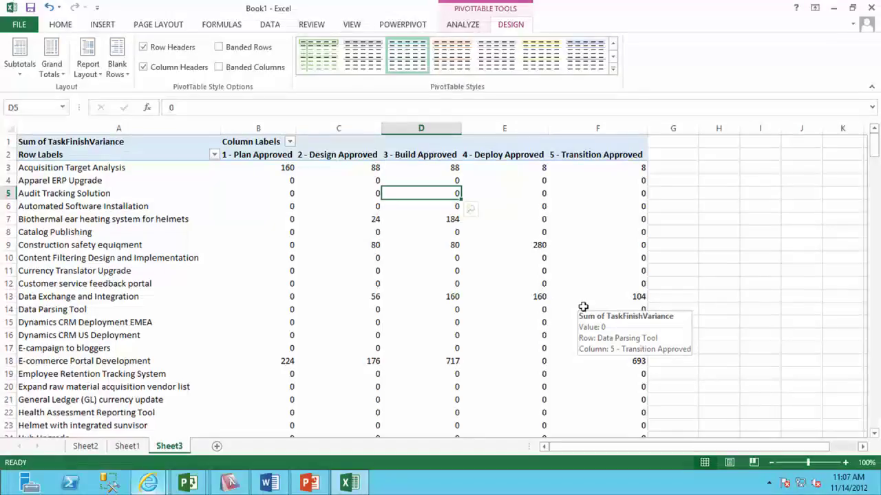
mouse_move(578, 7)
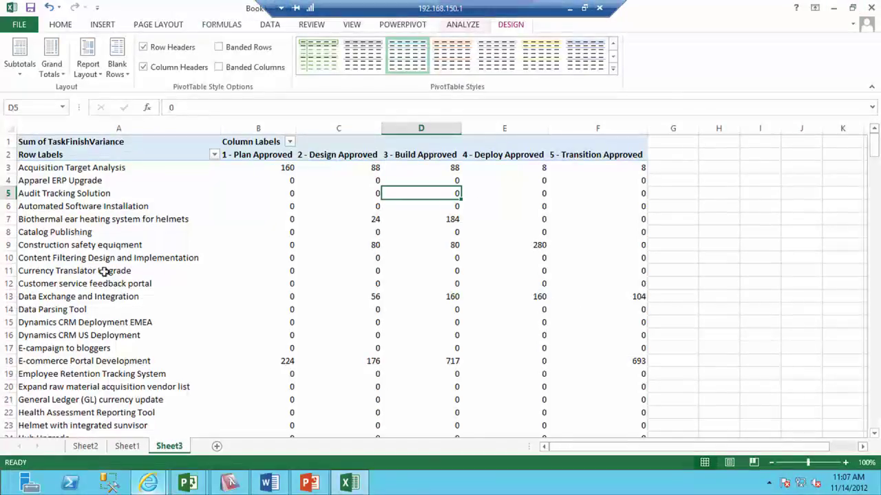
left_click(86, 446)
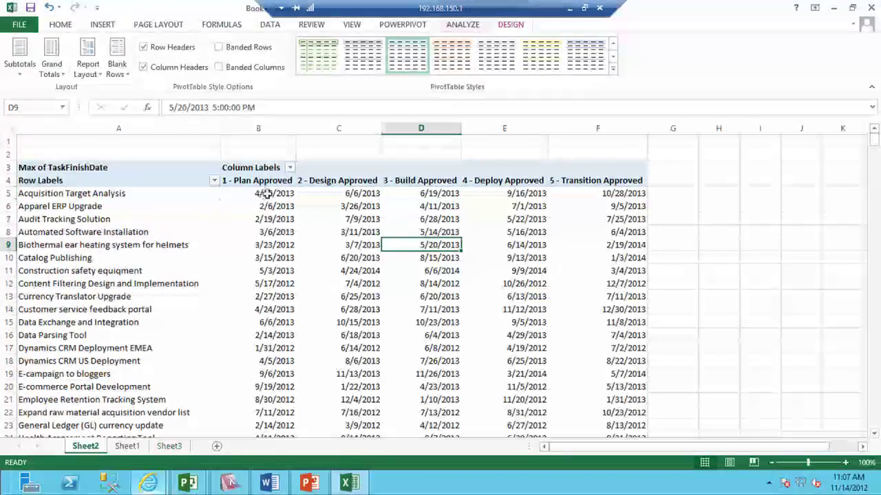
left_click(265, 194)
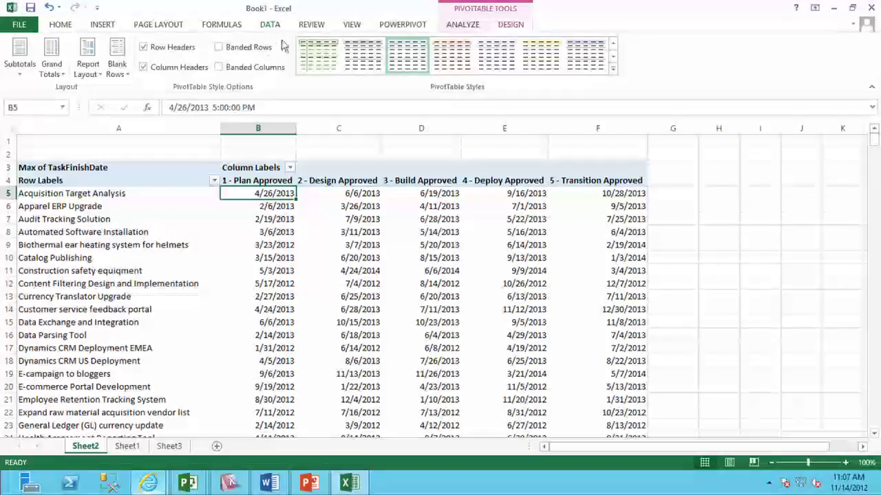
Start a new formula-based conditional formatting rule covering all project-milestone date cells.
left_click(71, 26)
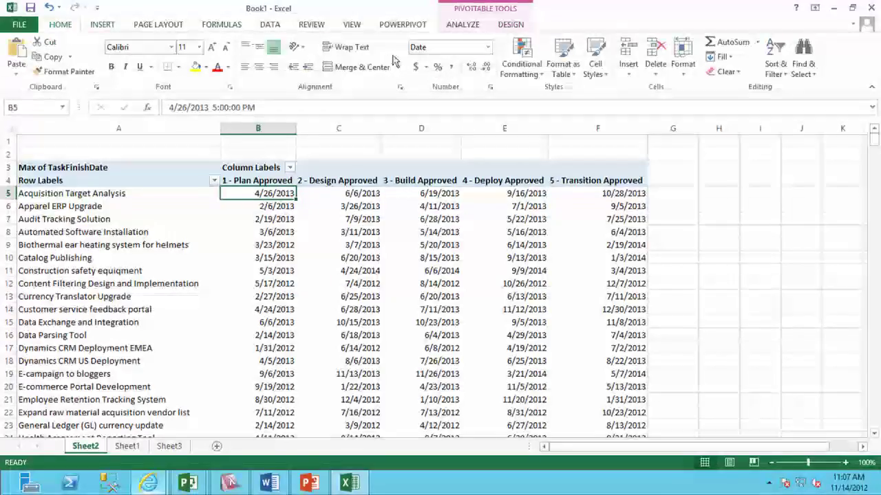
left_click(522, 64)
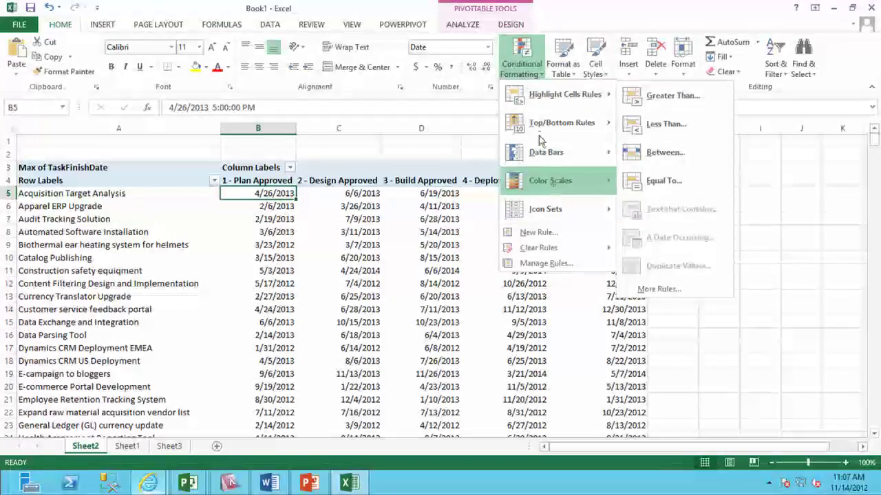
left_click(539, 233)
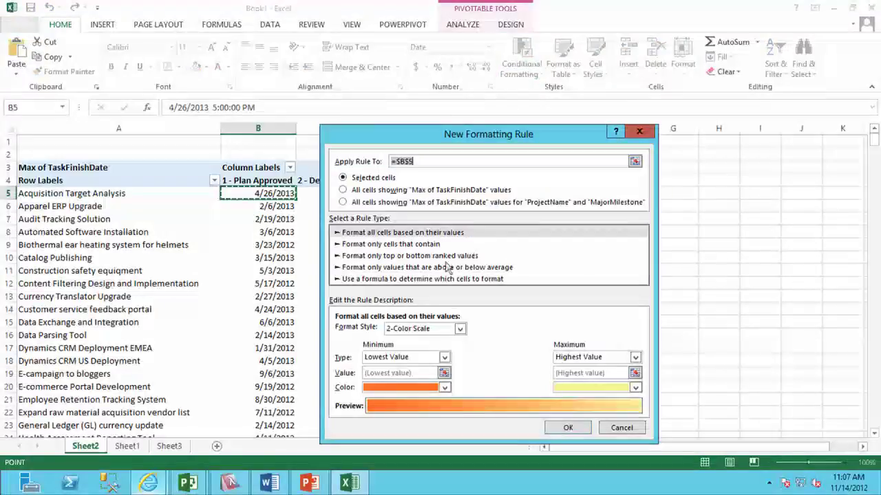
left_click(343, 201)
left_click(389, 279)
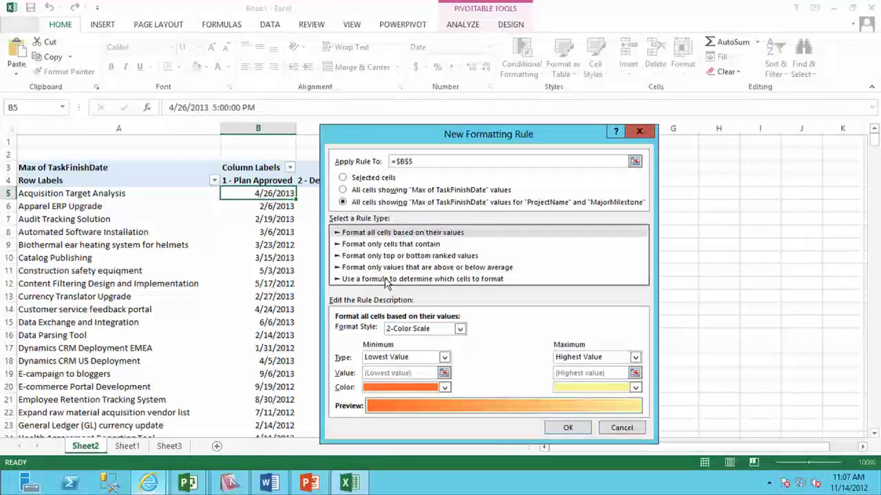
Enter the rule formula =Sheet3!B3<=80 using a fully relative reference to Sheet3 B3.
left_click(545, 339)
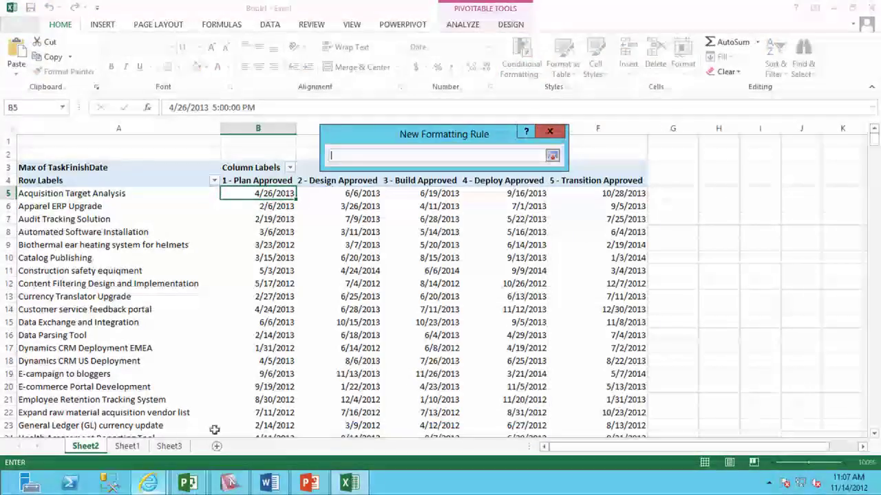
left_click(170, 446)
left_click(265, 167)
type("<=80")
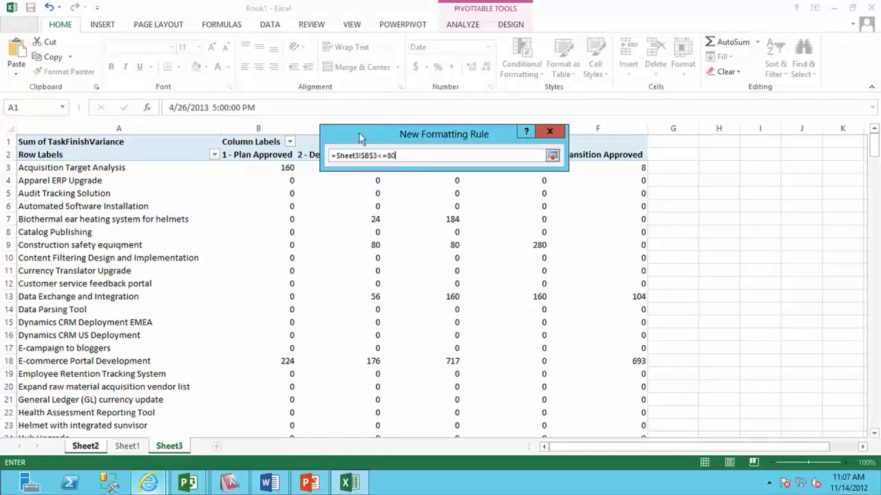
key("BackSpace")
left_click(370, 156)
left_click(553, 157)
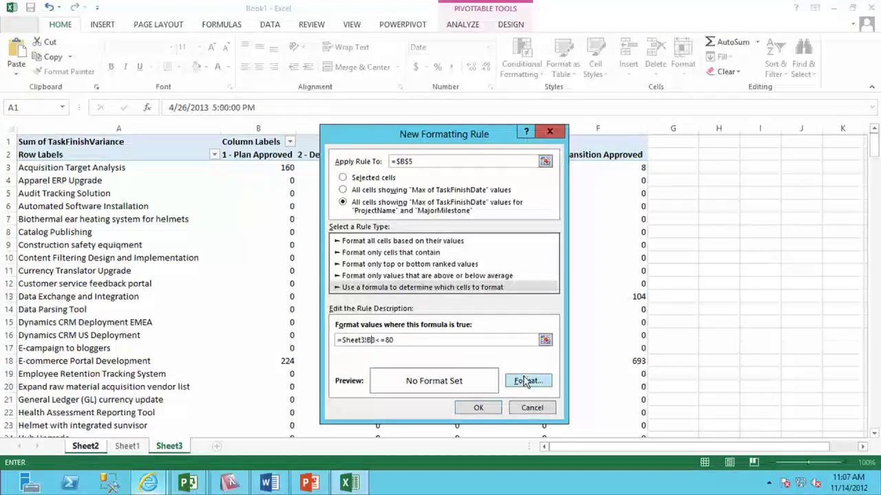
Give the rule a green fill and save it.
left_click(527, 381)
left_click(449, 129)
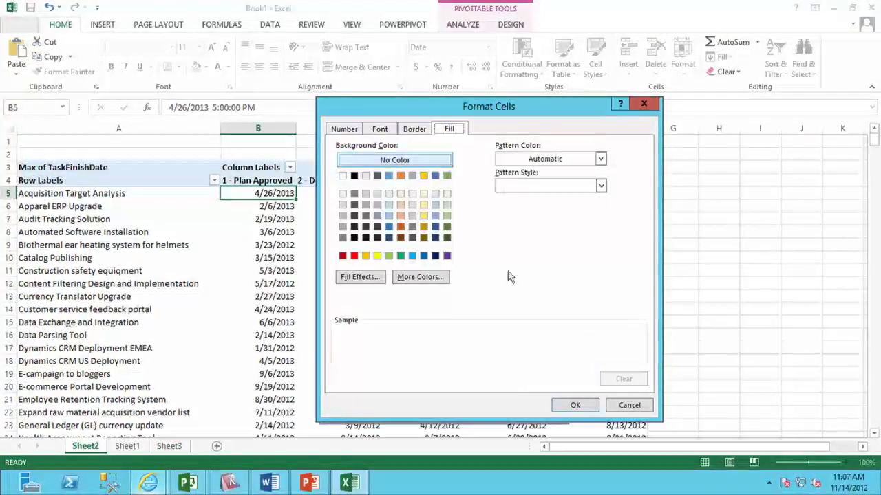
left_click(401, 256)
left_click(573, 406)
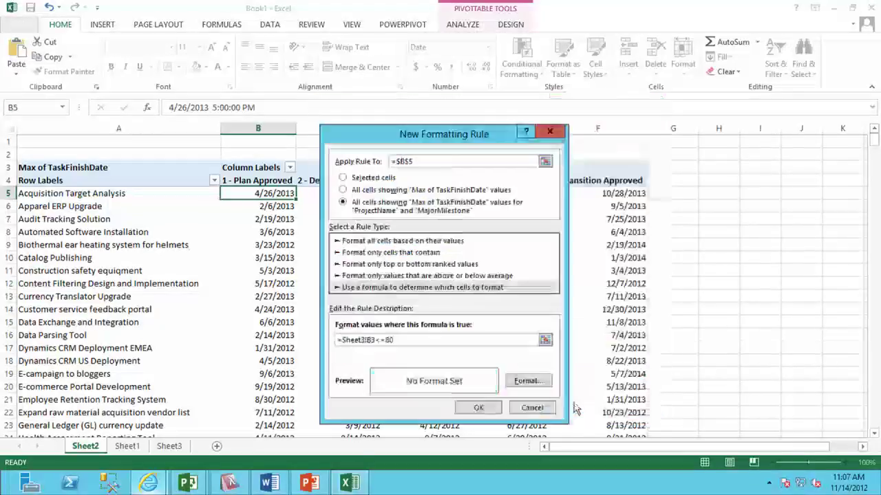
left_click(478, 408)
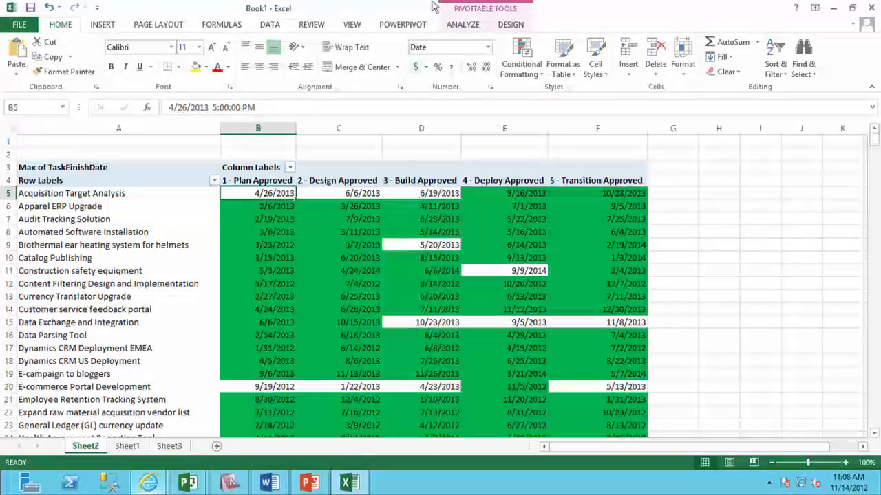
Review the existing green rule's formula in the Conditional Formatting Rules Manager.
left_click(542, 75)
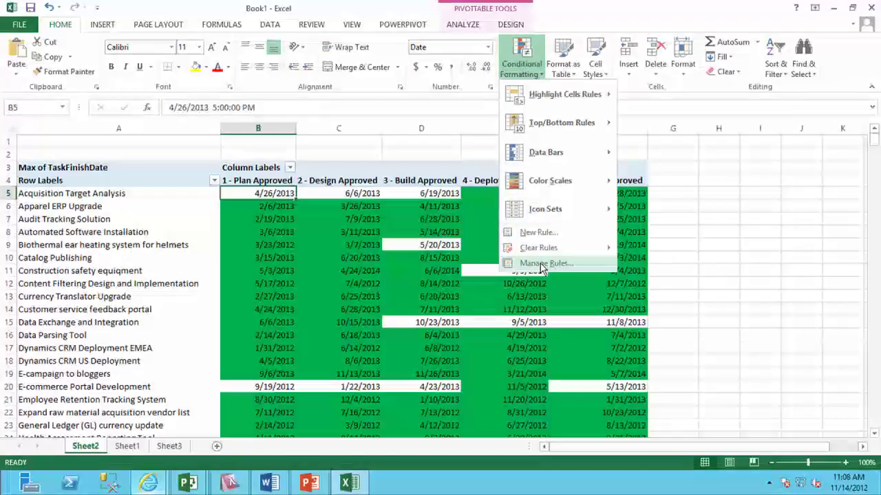
left_click(533, 261)
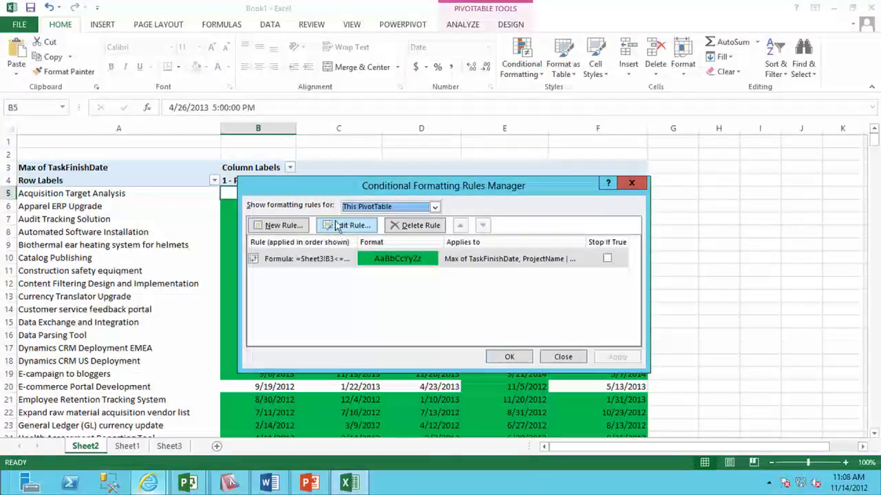
left_click(336, 233)
mouse_move(348, 339)
left_mouse_down()
mouse_move(394, 339)
mouse_move(336, 347)
mouse_move(334, 340)
left_mouse_up()
left_click(531, 407)
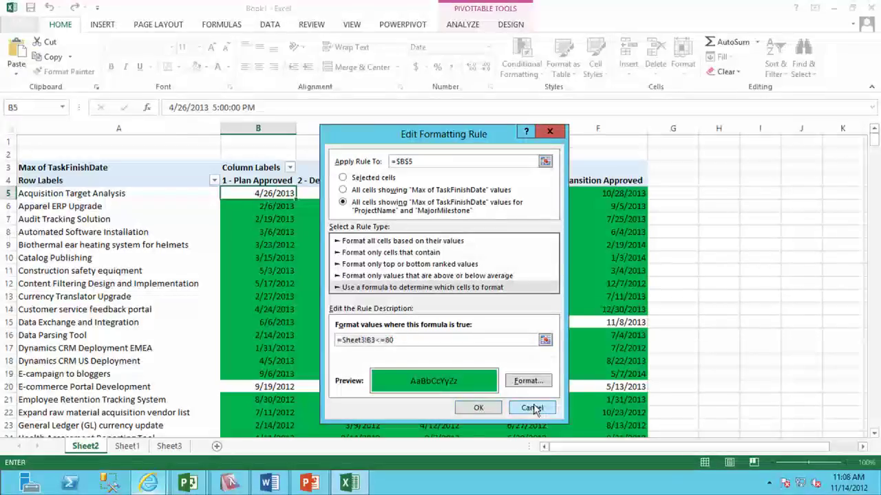
Add a yellow-fill formula rule =Sheet3!B3<=160.
left_click(266, 227)
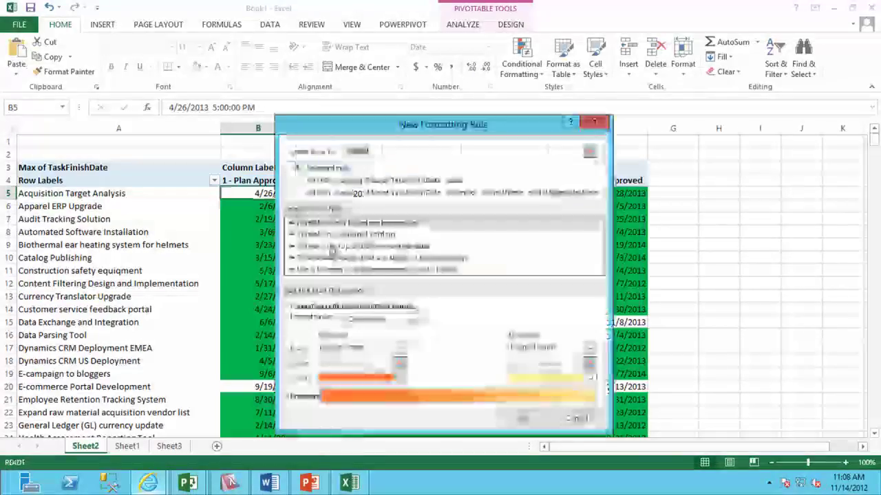
left_click(320, 269)
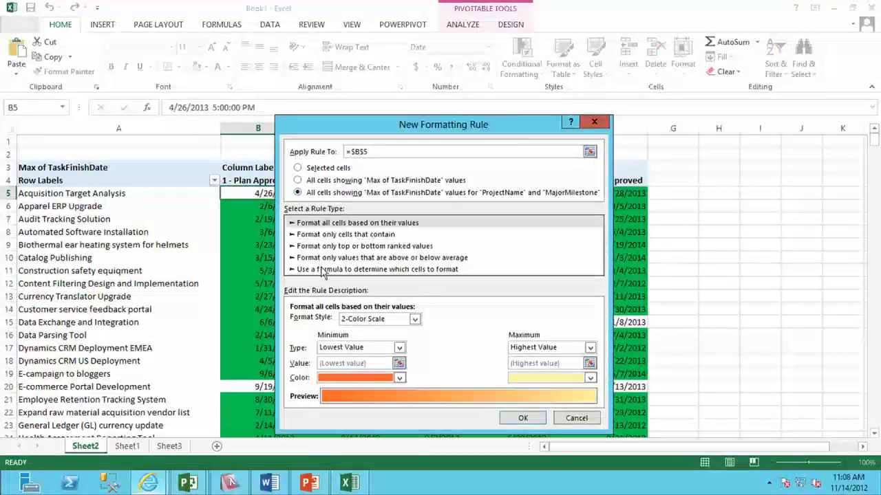
left_click(374, 328)
key("ctrl+v")
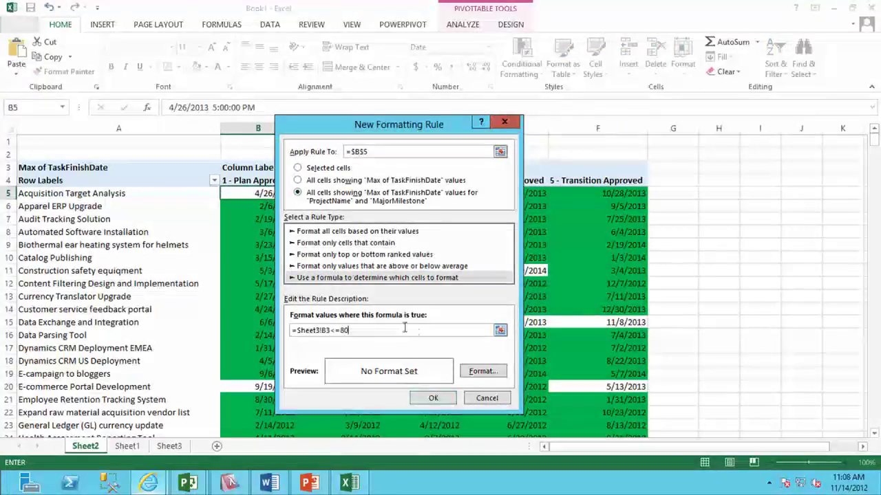
key("BackSpace")
left_click(474, 373)
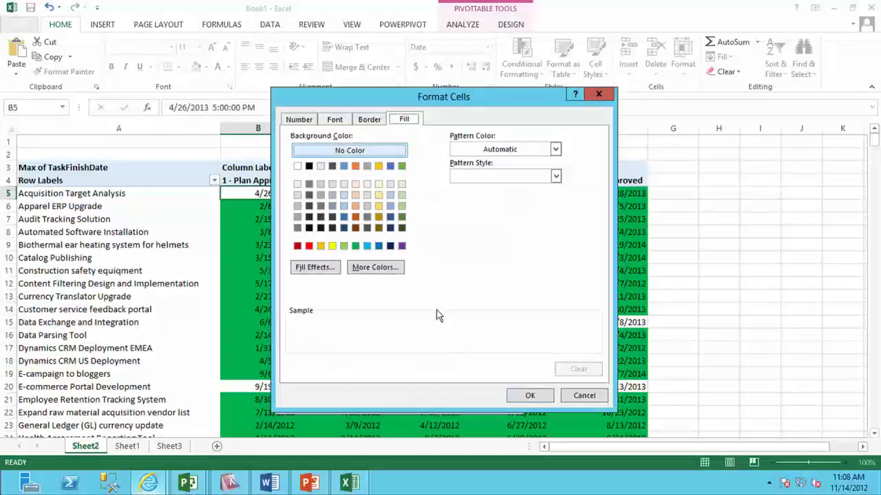
left_click(332, 246)
left_click(530, 395)
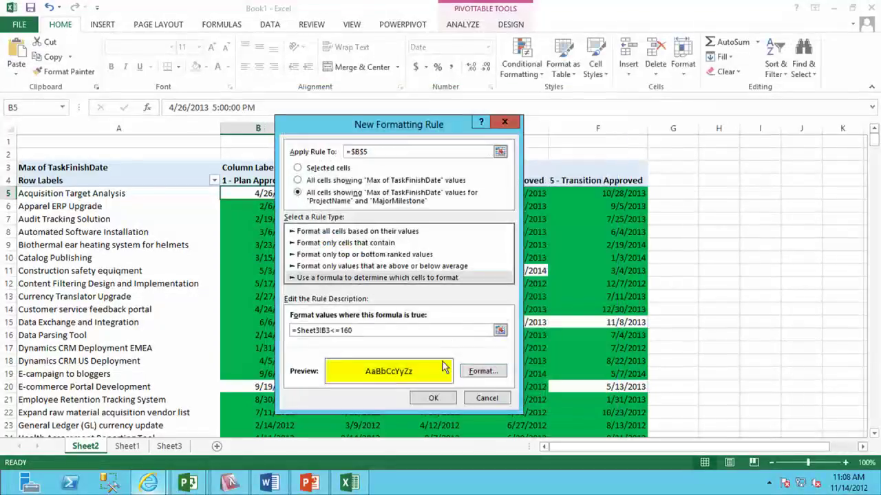
left_click(438, 398)
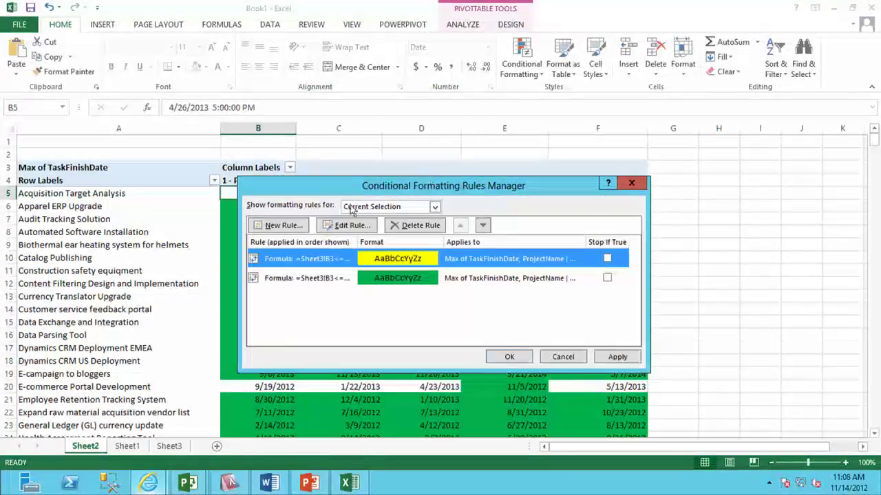
Add a red-fill formula rule =Sheet3!B3>160 for all project-milestone values.
left_click(282, 226)
left_click(356, 193)
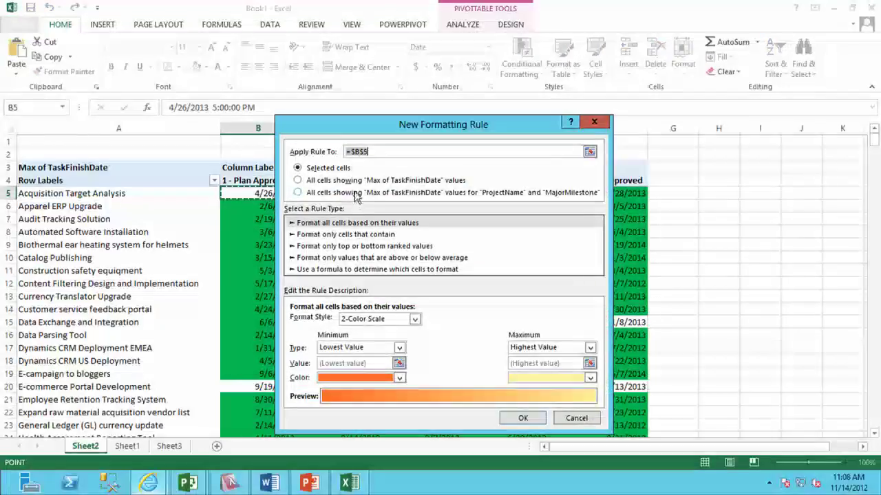
left_click(356, 269)
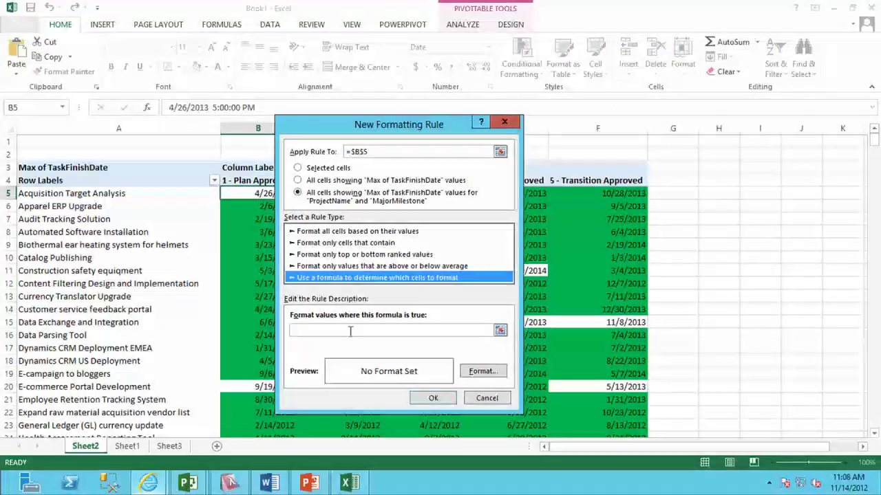
left_click(351, 333)
key("ctrl+v")
key("BackSpace")
key("BackSpace")
key("BackSpace")
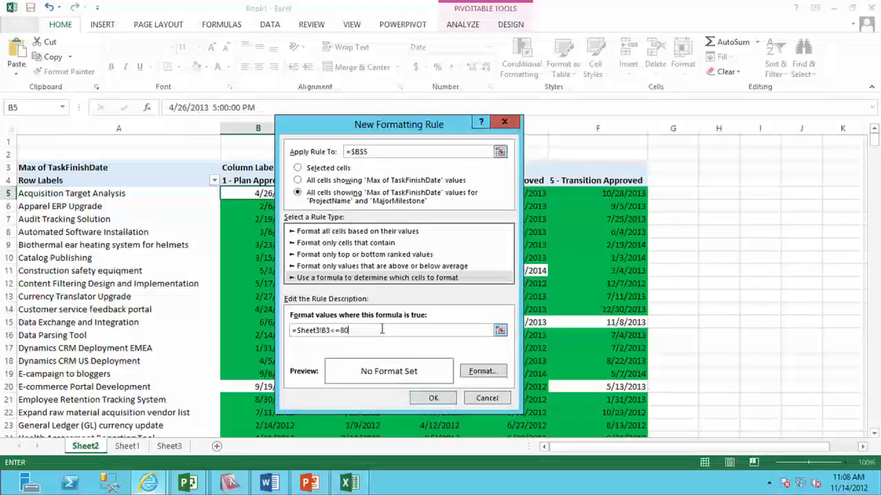
type(">1")
left_click(483, 371)
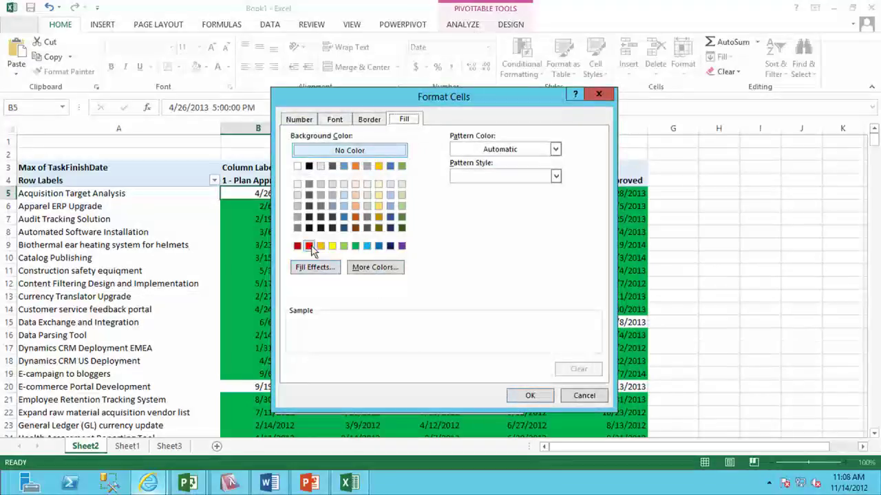
left_click(309, 246)
left_click(533, 395)
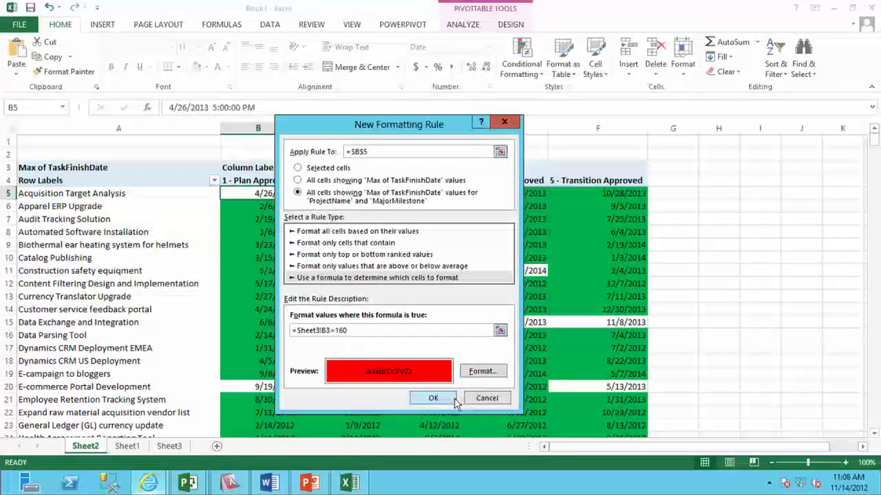
left_click(454, 398)
Order the rules green, yellow, red, tick Stop If True on green and yellow, and apply.
left_click(552, 298)
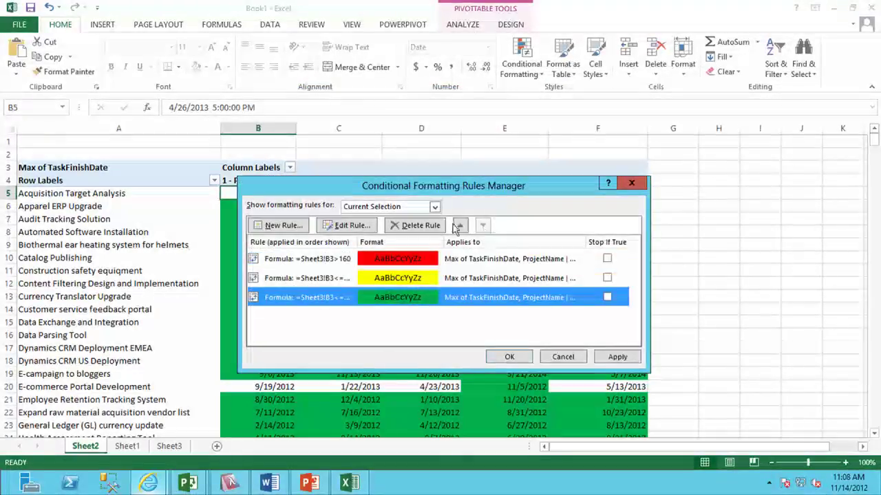
left_click(460, 225)
left_click(460, 225)
left_click(606, 259)
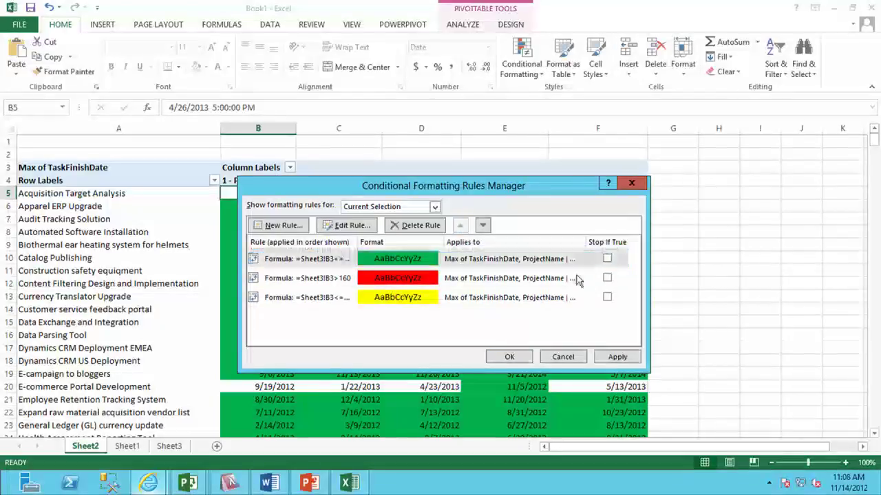
left_click(558, 298)
left_click(460, 225)
left_click(607, 278)
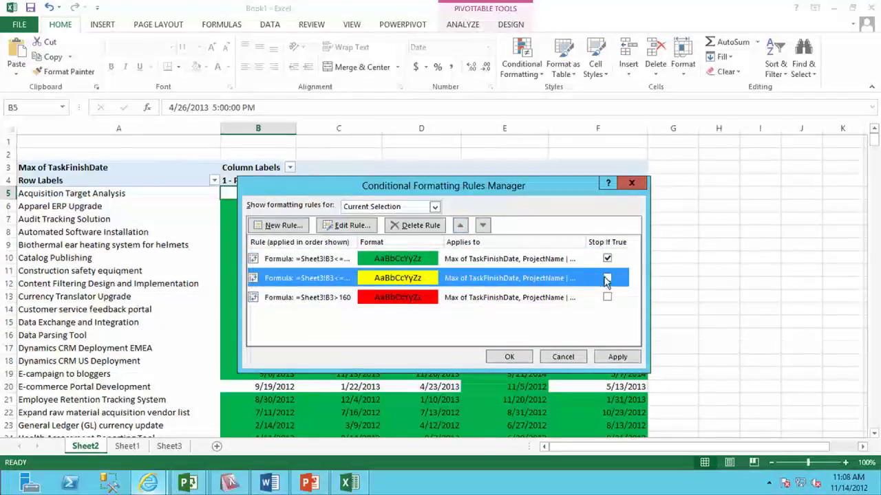
left_click(617, 357)
left_click(508, 357)
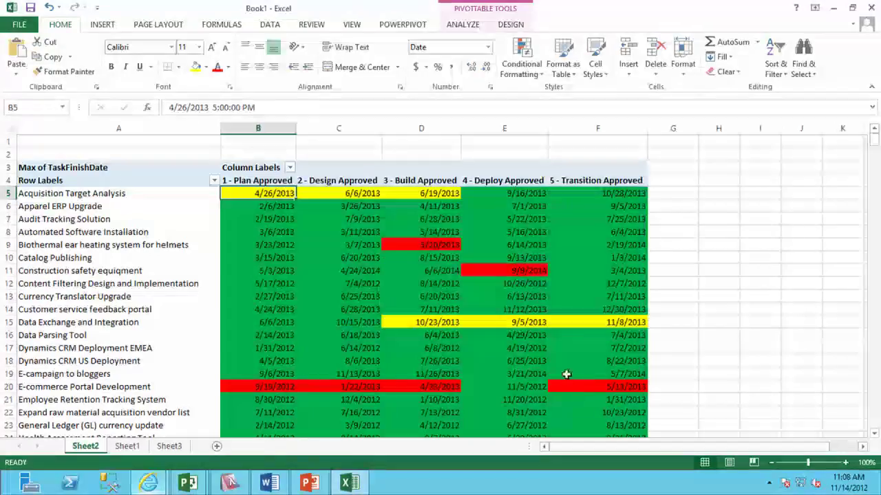
mouse_move(566, 374)
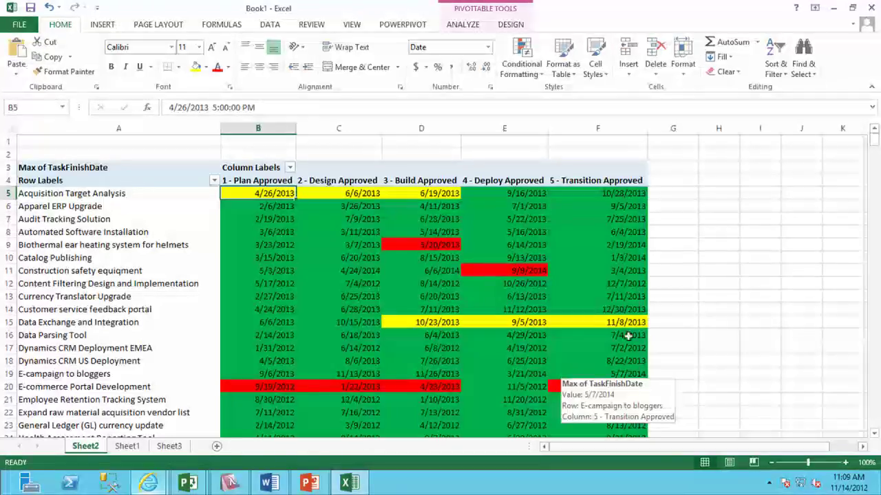
mouse_move(871, 17)
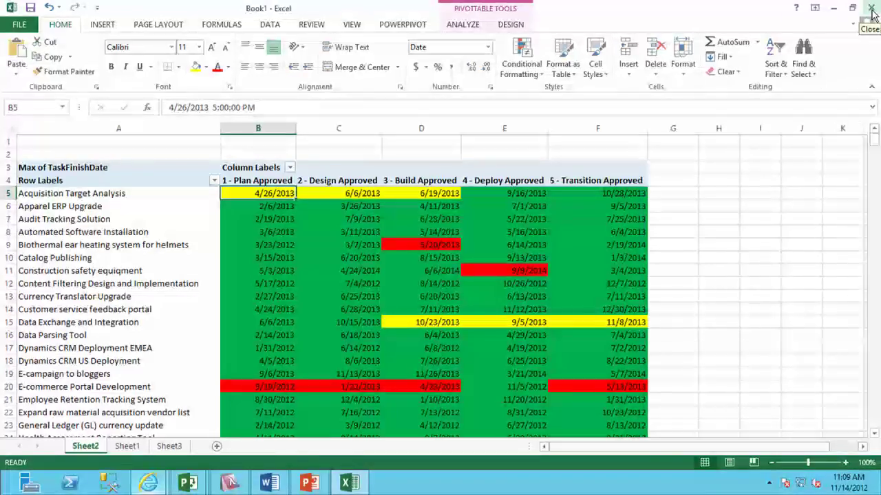
Close Book1 without saving and open the SPC12 On Prem Cumulative Milestone PowerPivot Example workbook from the desktop PowerPivot folder.
left_click(873, 11)
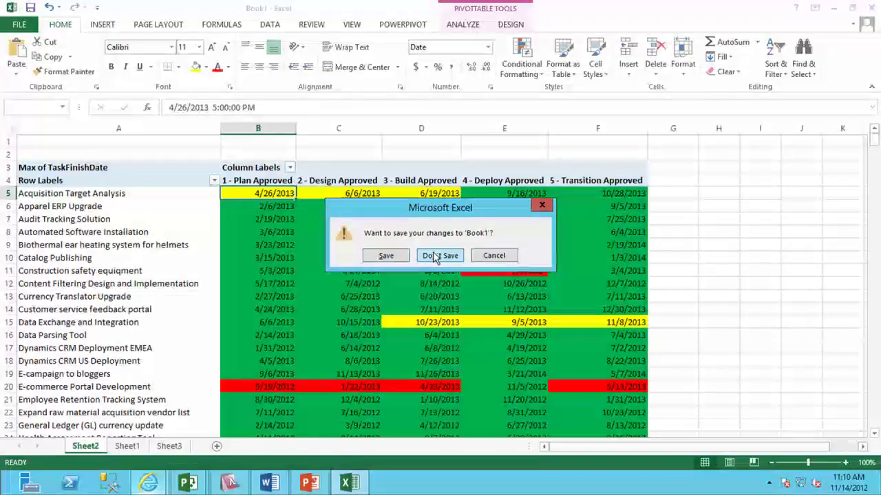
left_click(434, 256)
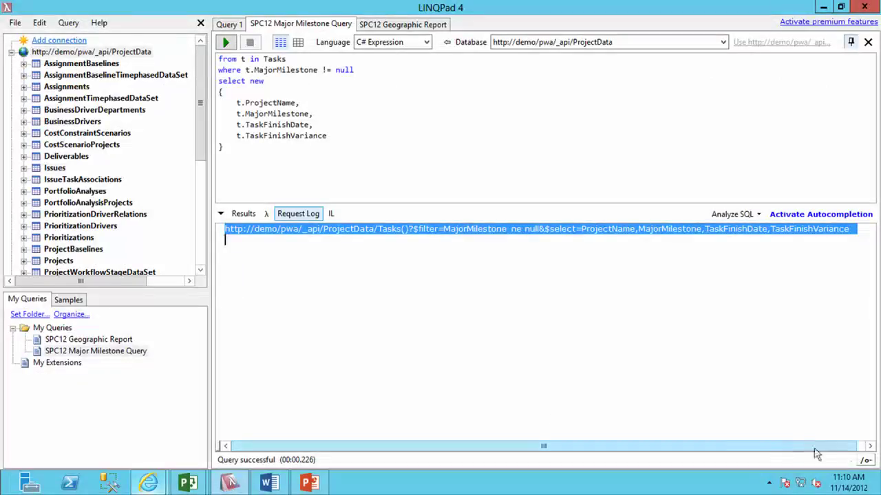
left_click(878, 484)
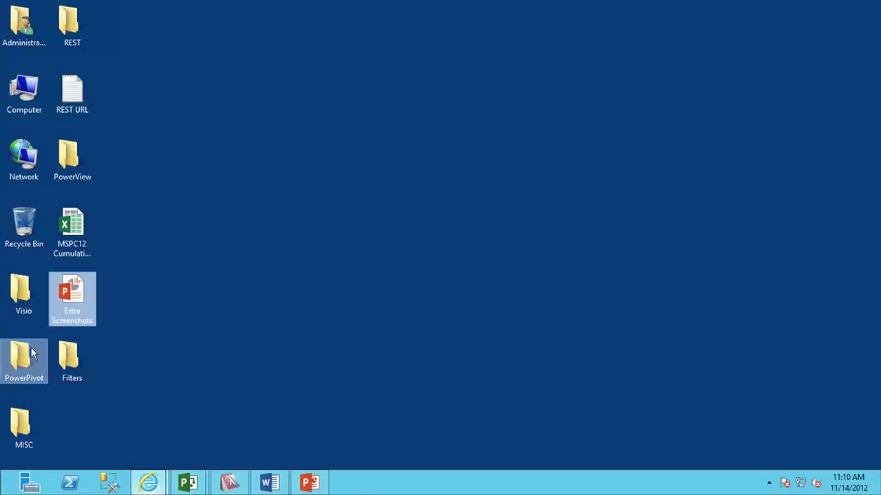
double_click(37, 356)
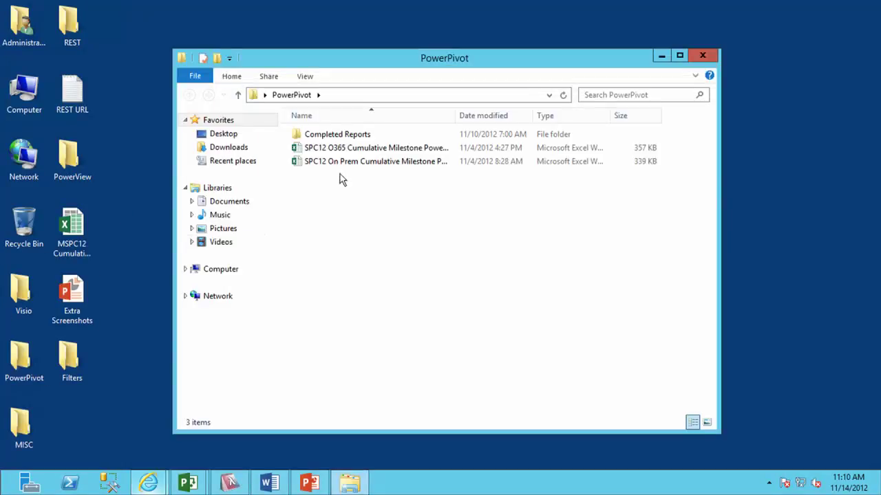
double_click(348, 165)
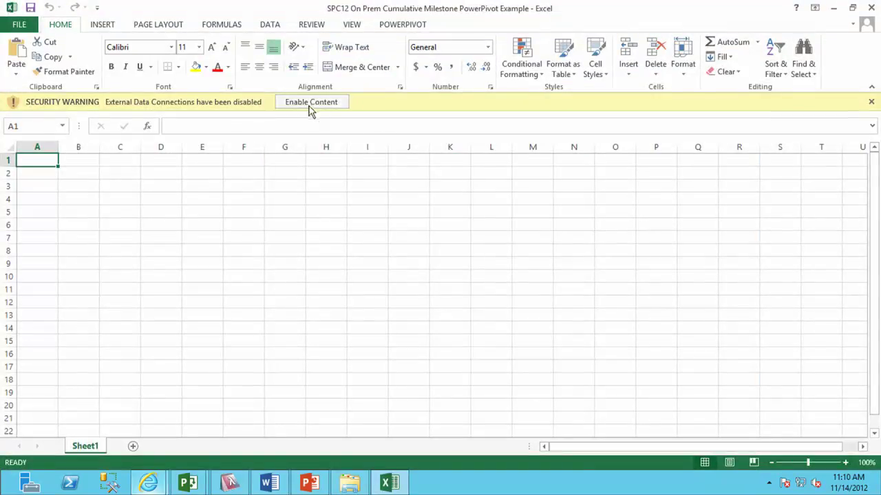
Enable content and review the five Workbook Connections, including SPC12 OData Project Data and TimeSetByMonth.
left_click(312, 102)
left_click(271, 27)
left_click(267, 42)
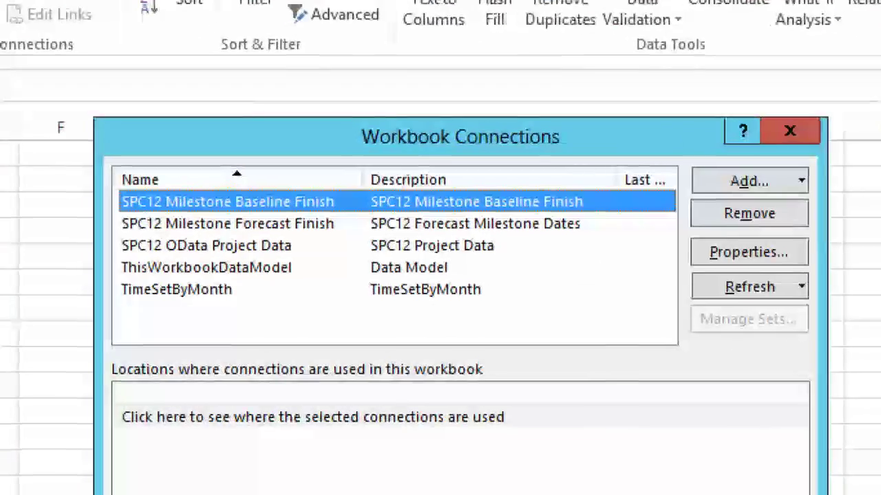
mouse_move(104, 162)
left_mouse_down()
mouse_move(102, 336)
mouse_move(232, 337)
mouse_move(347, 211)
mouse_move(165, 137)
mouse_move(85, 193)
left_mouse_up()
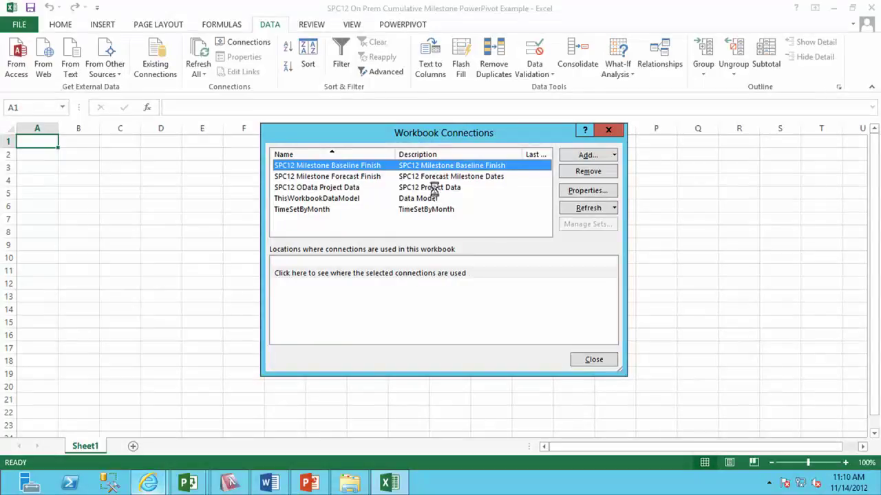
key("Escape")
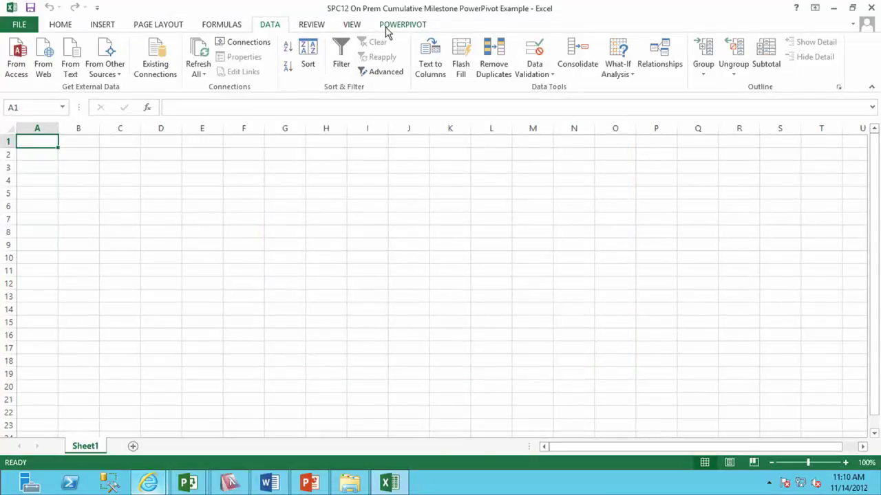
left_click(389, 26)
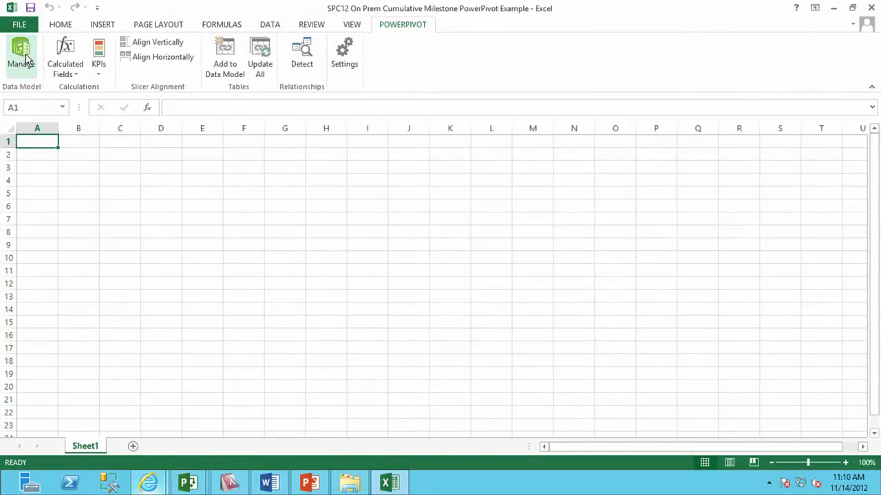
Open the PowerPivot window in Diagram View and arrange the Projects, Baseline, Forecast and TimeSet tables.
left_click(20, 55)
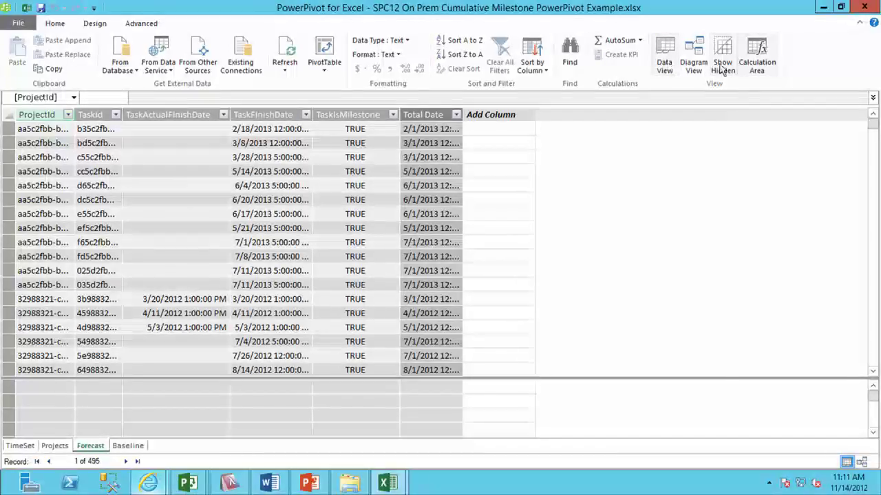
left_click(692, 61)
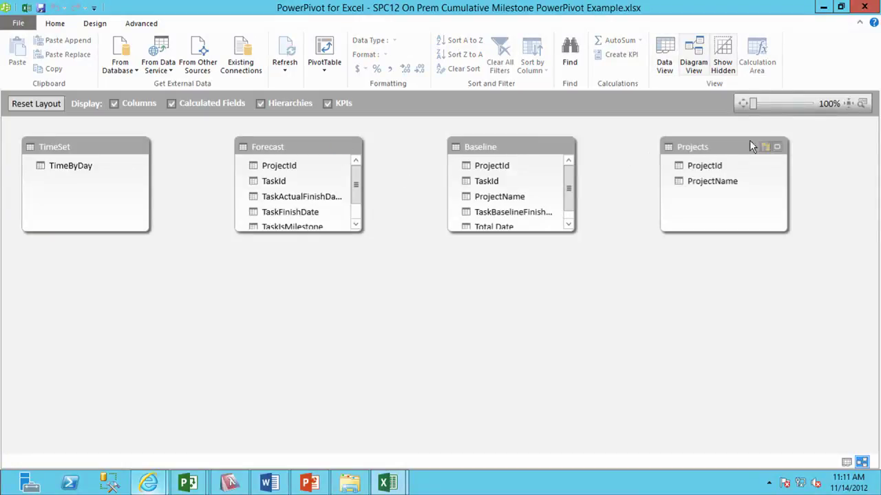
left_click_drag(724, 167, 412, 335)
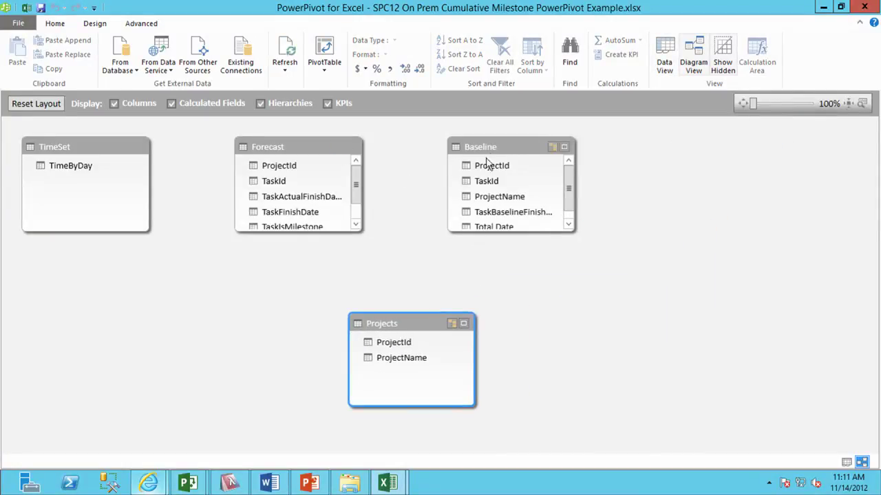
left_click_drag(504, 142, 607, 188)
left_click_drag(314, 153, 276, 217)
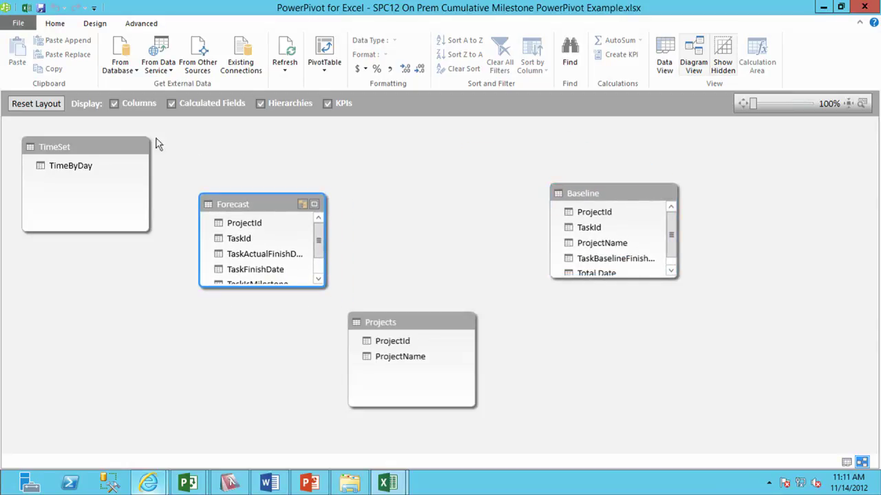
left_click_drag(93, 147, 447, 149)
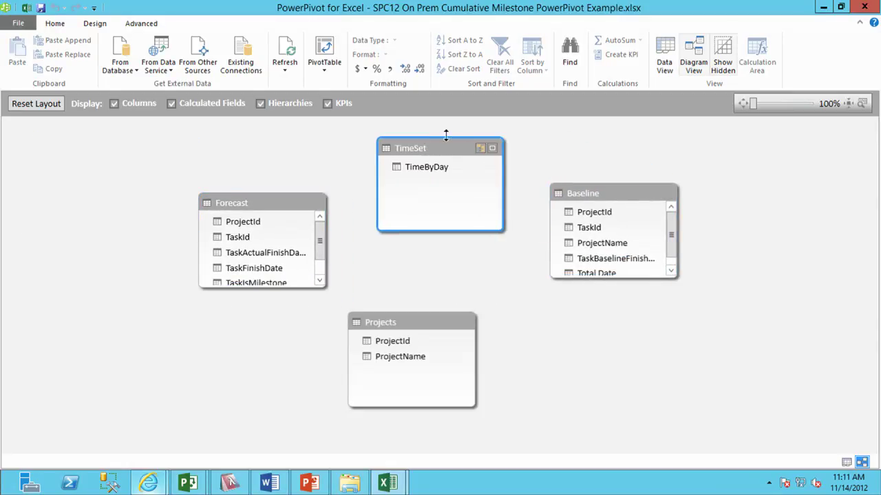
left_click_drag(378, 317, 649, 141)
left_click(433, 158)
left_click_drag(434, 158, 440, 351)
left_click_drag(663, 147, 418, 142)
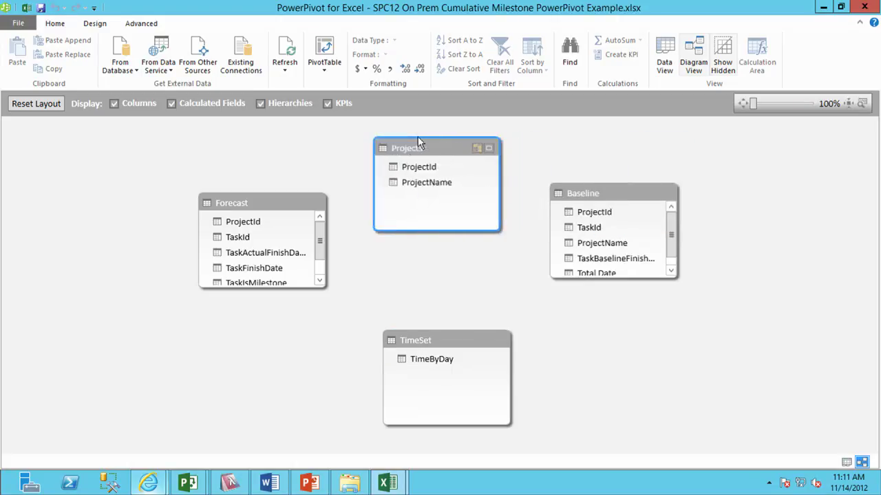
Link ProjectId to Baseline and Forecast, and TimeByDay to both tables' Total Date.
left_click_drag(426, 172, 581, 212)
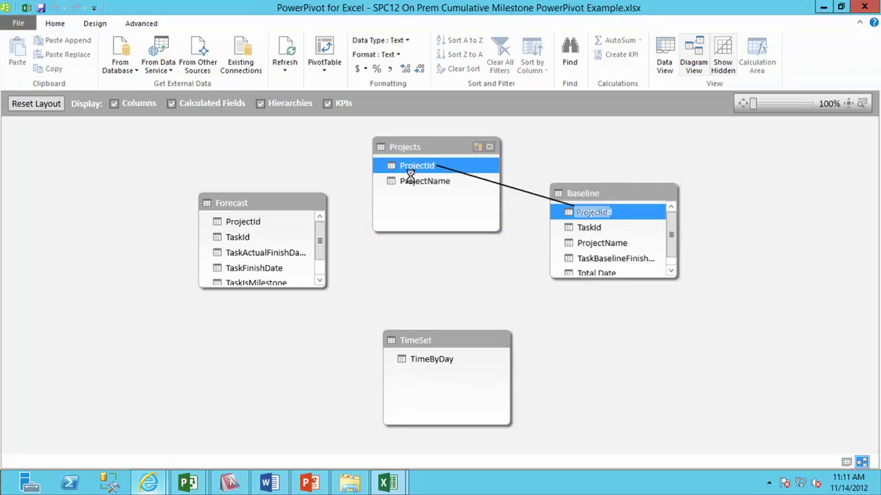
left_click_drag(415, 169, 269, 227)
left_click_drag(668, 256, 674, 261)
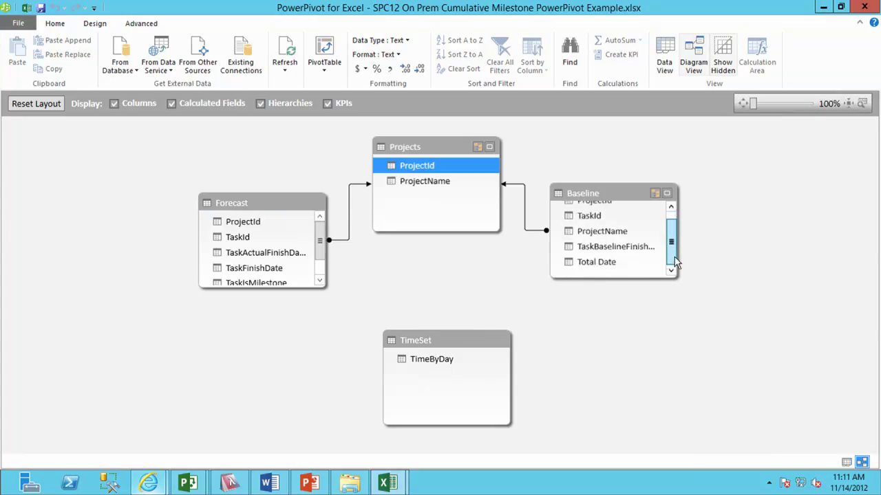
left_click_drag(421, 359, 580, 271)
left_click_drag(441, 362, 307, 297)
scroll(318, 275, "down", 1)
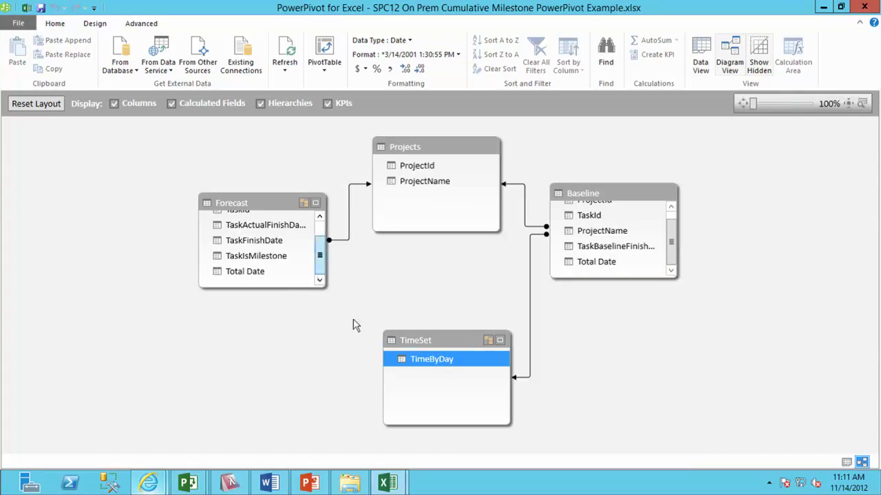
mouse_move(399, 358)
left_mouse_down()
mouse_move(351, 319)
mouse_move(246, 272)
mouse_move(286, 270)
left_mouse_up()
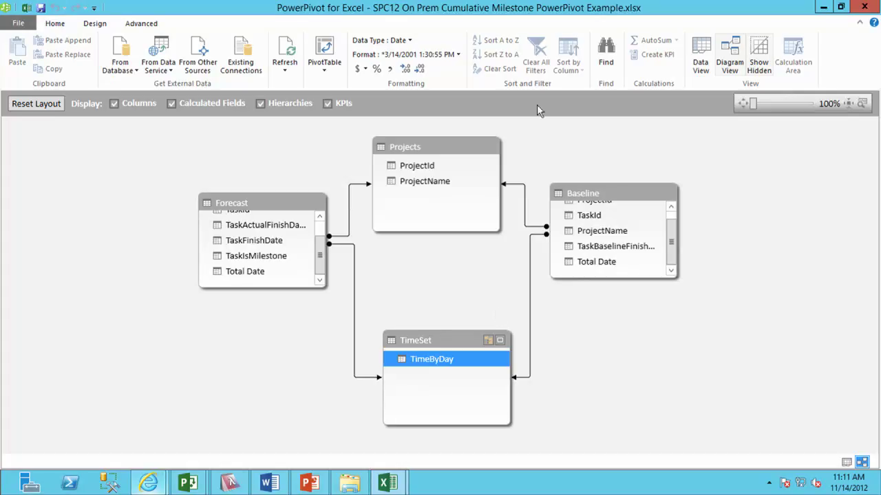
Close PowerPivot and insert an empty PivotTable on Sheet1 sourced from Tables in Workbook Data Model.
left_click(864, 6)
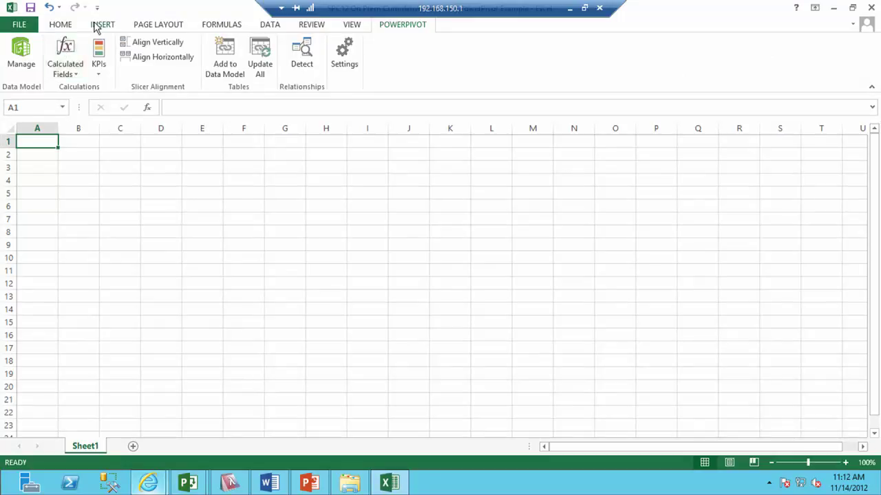
left_click(100, 25)
left_click(20, 49)
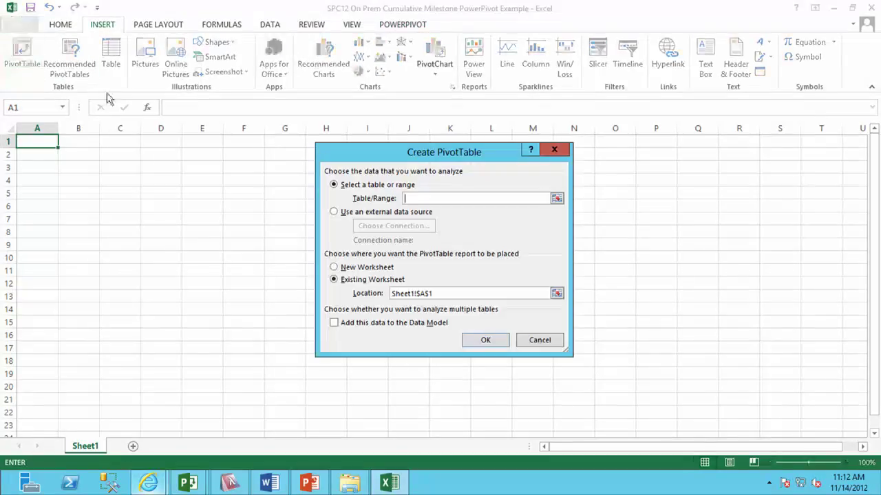
left_click(348, 213)
left_click(372, 228)
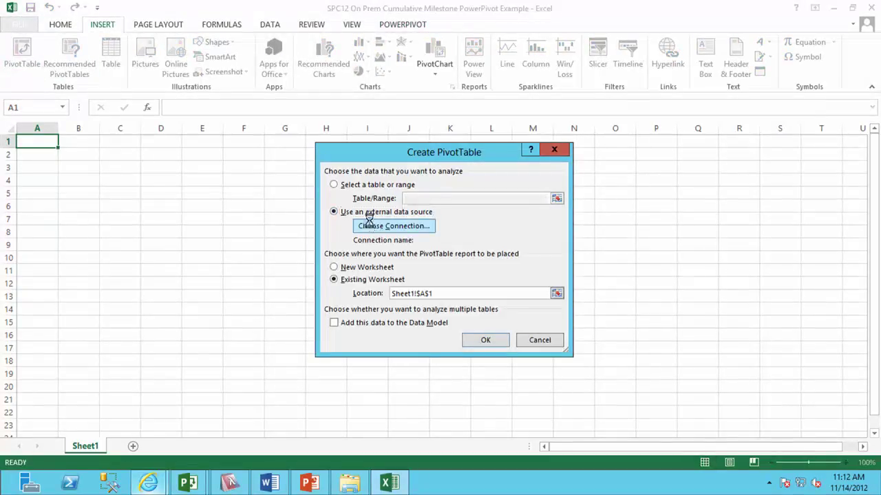
left_click(358, 140)
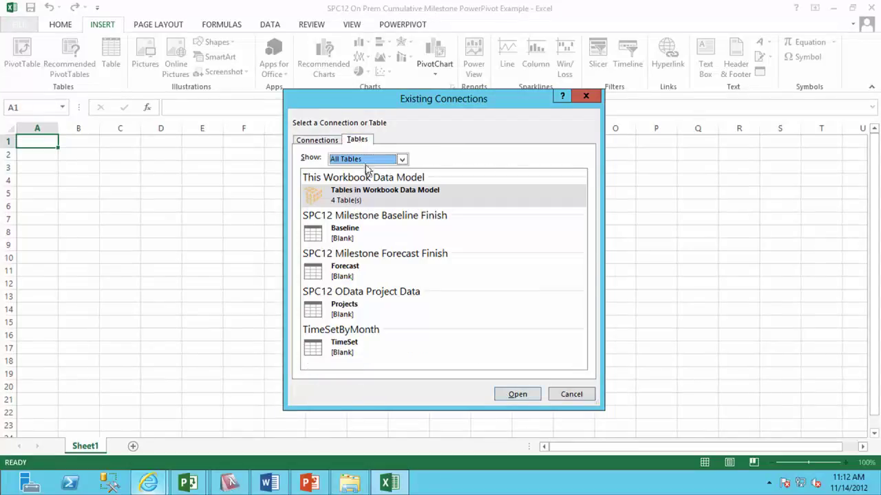
double_click(373, 192)
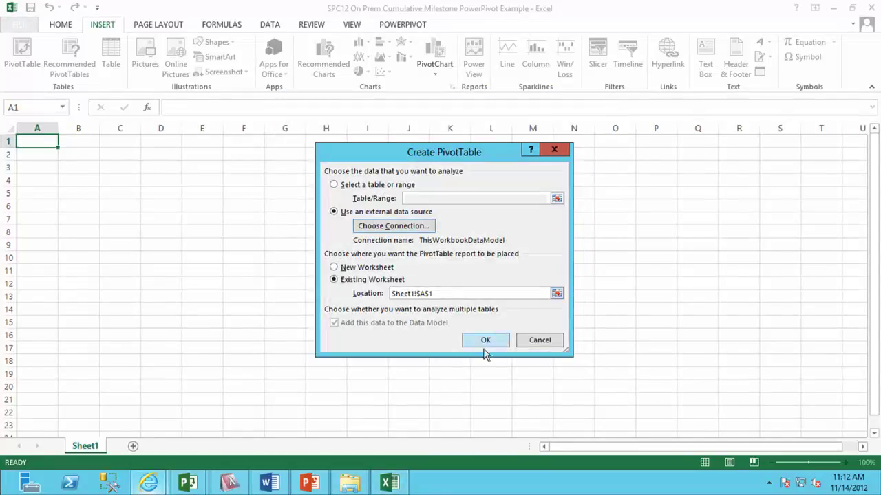
left_click(485, 342)
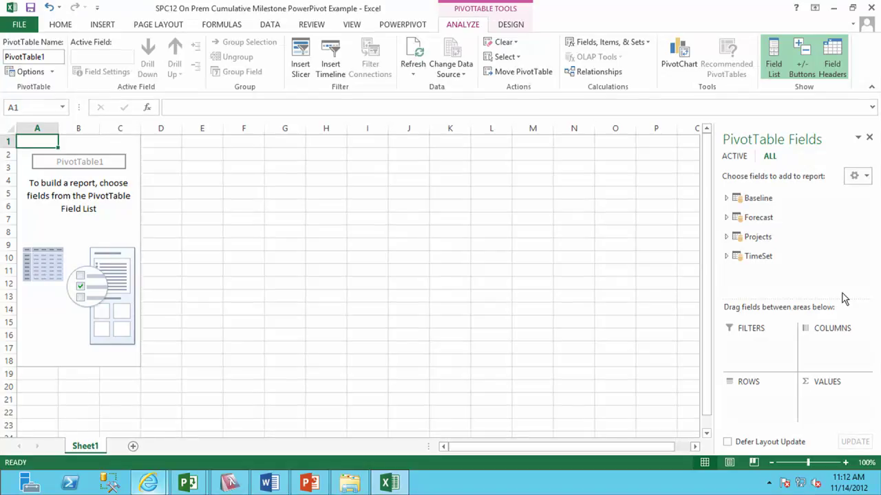
left_click(726, 256)
Put TimeByDay in the pivot rows and ProjectName in the report filter.
left_click(749, 267)
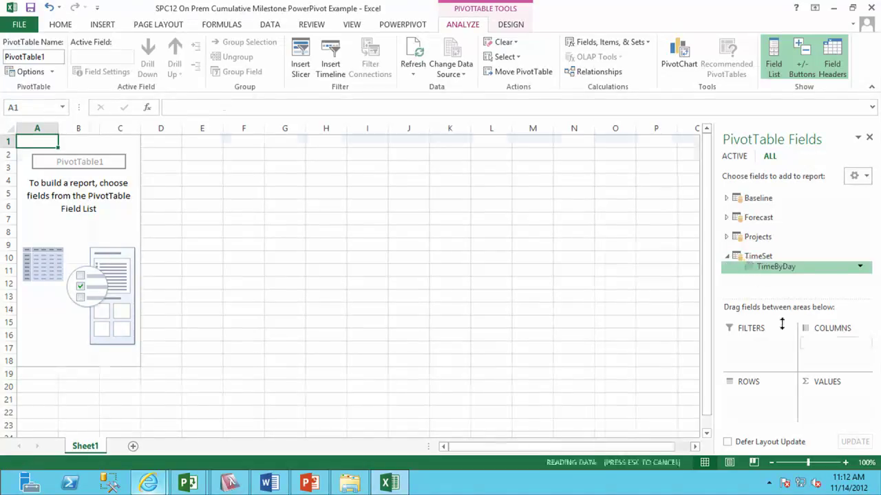
left_click_drag(831, 343, 755, 397)
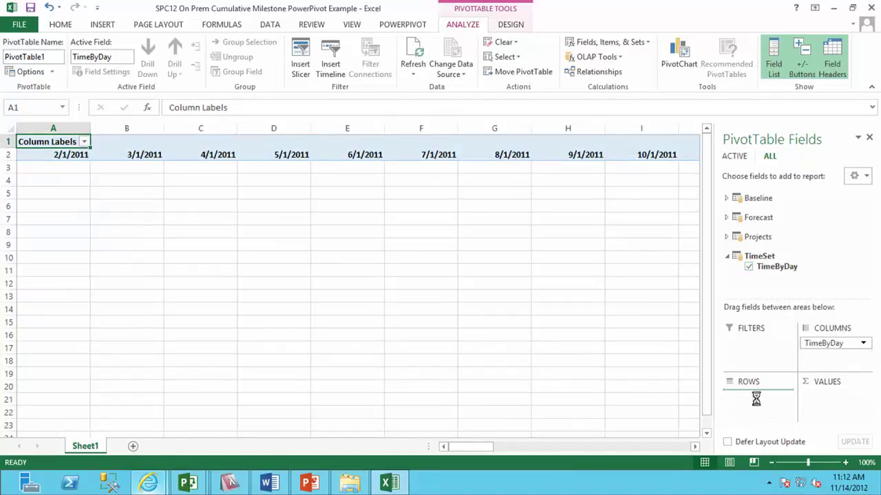
left_click(726, 237)
left_click_drag(764, 264, 757, 336)
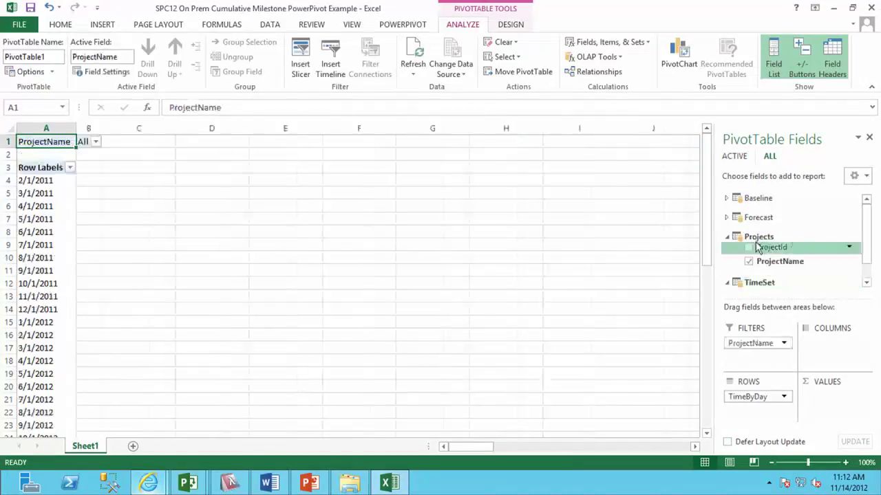
Add TaskActualFinishDate, TaskFinishDate and TaskBaselineFinishDate counts to VALUES, twice each.
left_click(726, 199)
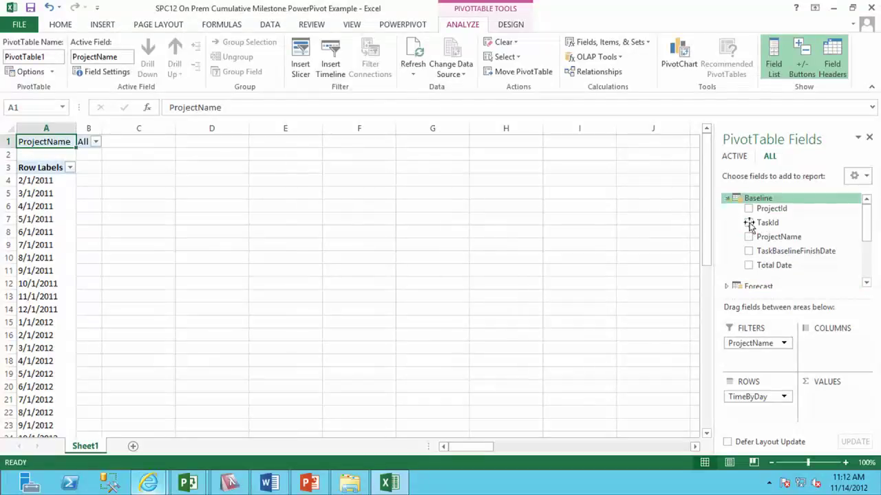
left_click(725, 199)
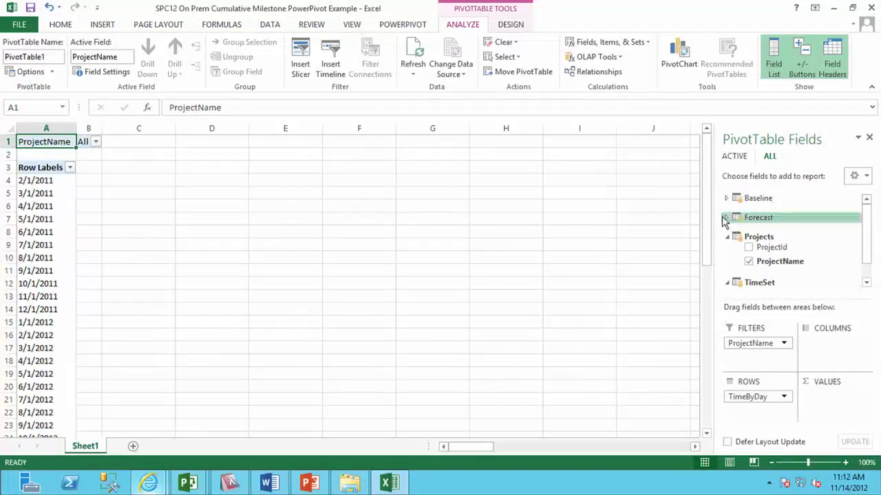
left_click(725, 218)
left_click_drag(762, 237, 806, 396)
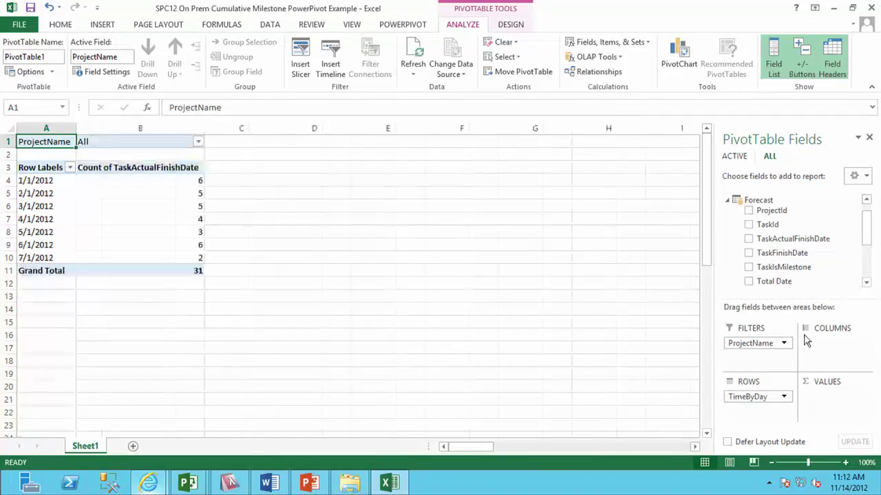
left_click_drag(800, 242, 825, 402)
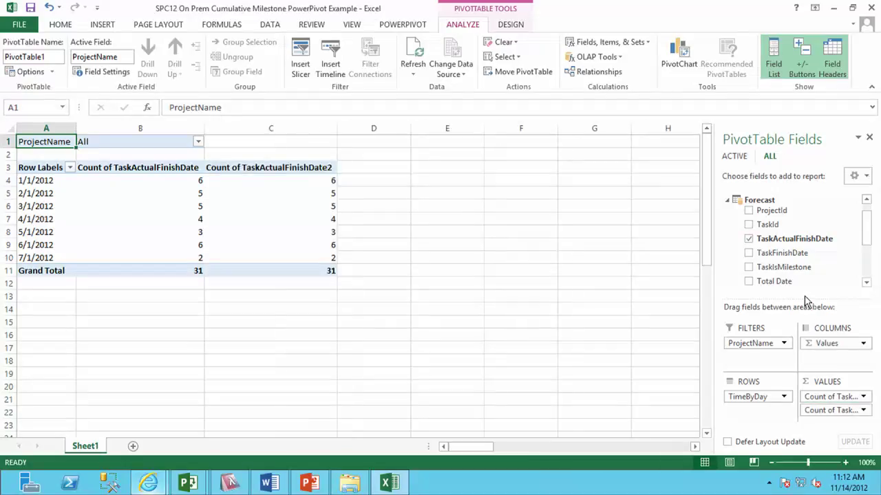
left_click_drag(805, 297, 826, 401)
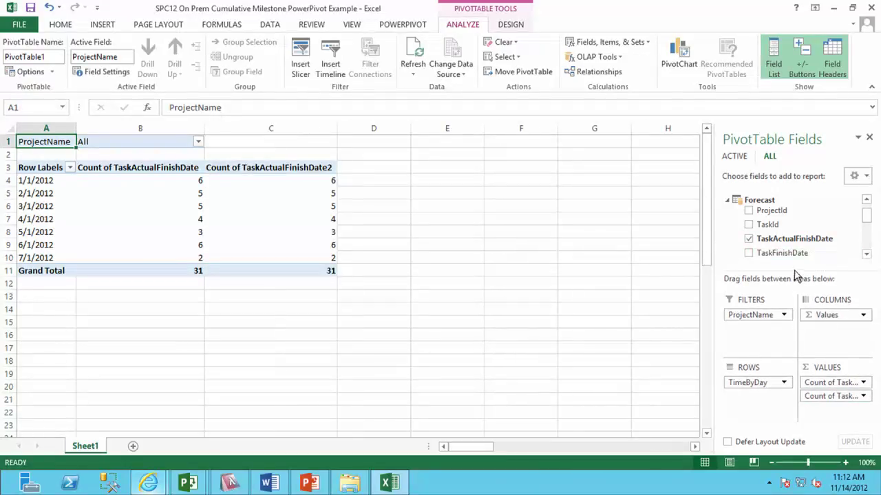
left_click_drag(794, 258, 833, 408)
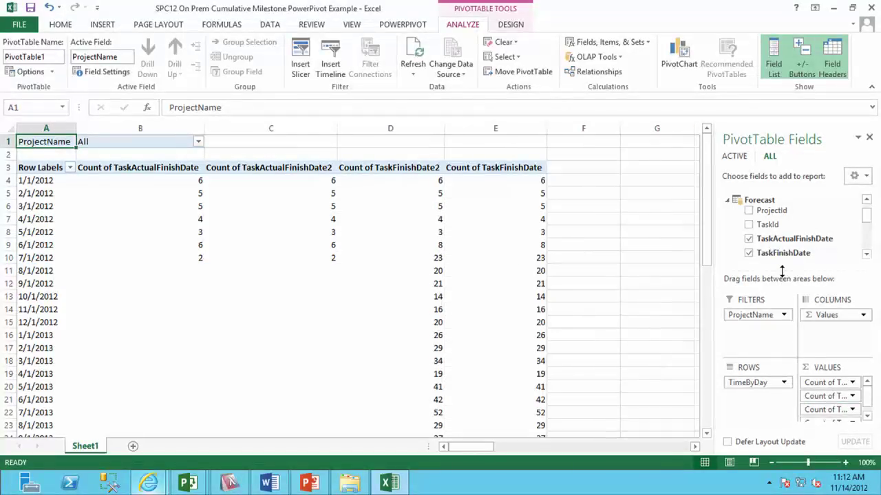
left_click_drag(781, 270, 780, 232)
scroll(816, 220, "up", 1)
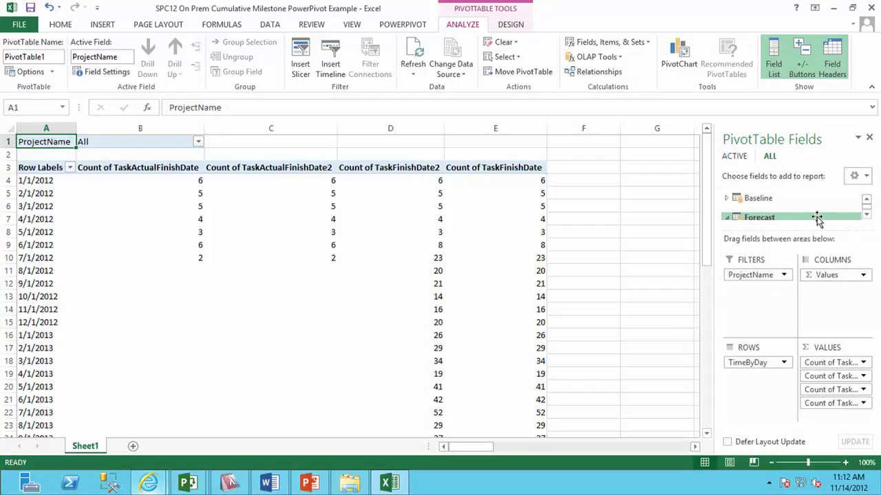
left_click(726, 199)
left_click_drag(768, 229, 769, 274)
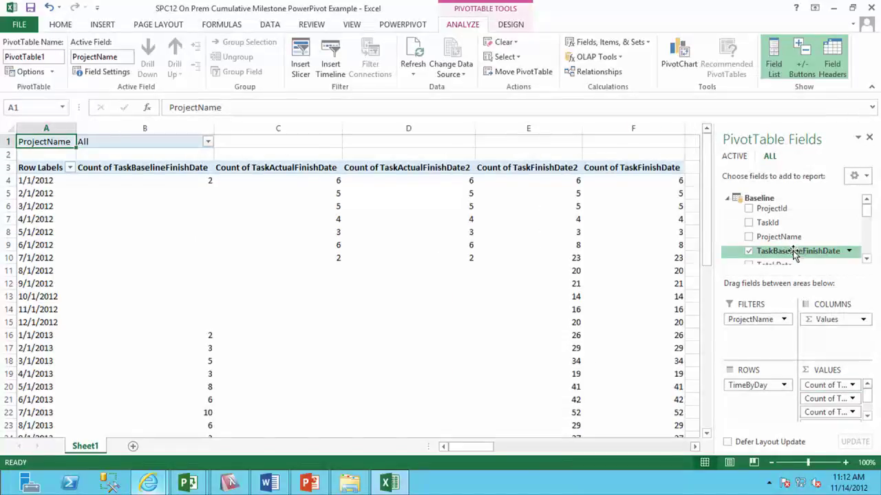
left_click_drag(816, 374, 813, 378)
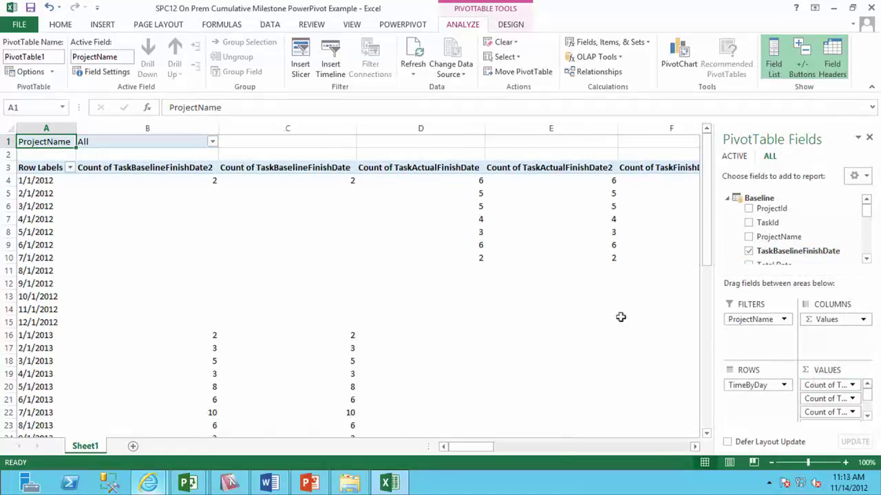
Retitle the value headers from B3: Planned, Cumulative Planned, Actual, Cumulative Actual, Forecast, Cumulative.
left_click(134, 169)
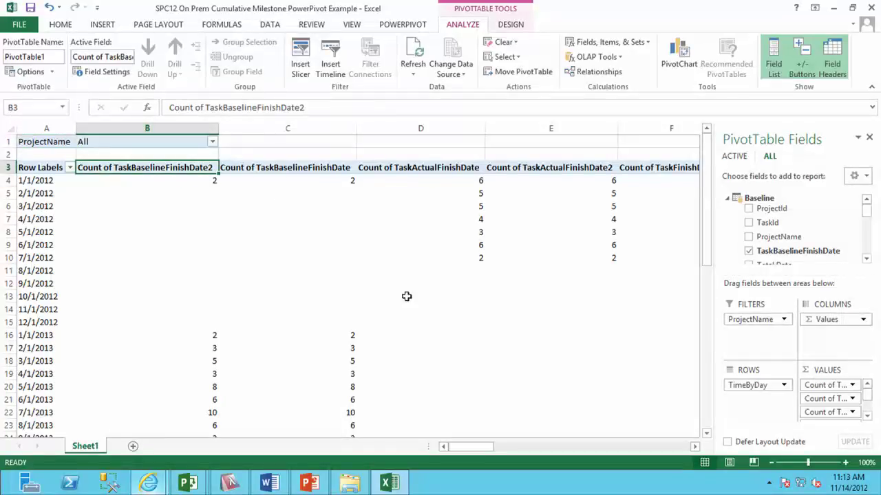
type("Planned")
key("Tab")
type("Cumulative Planned")
key("Tab")
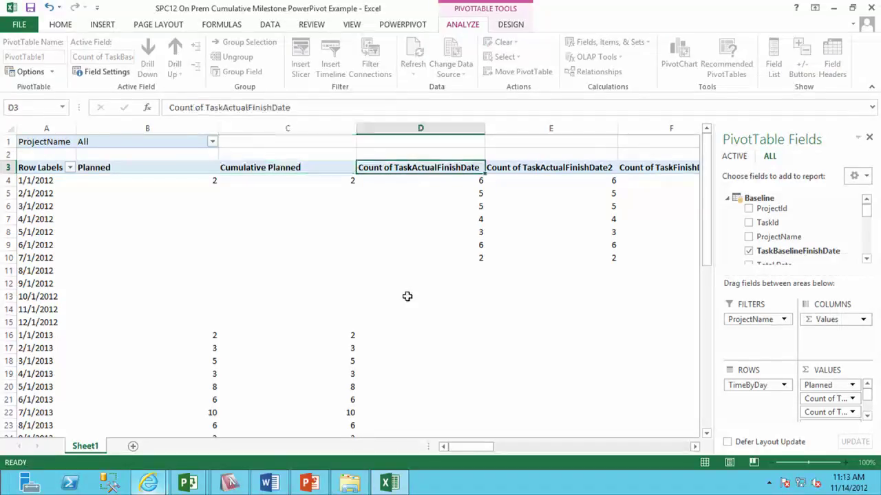
type("Actual")
key("Tab")
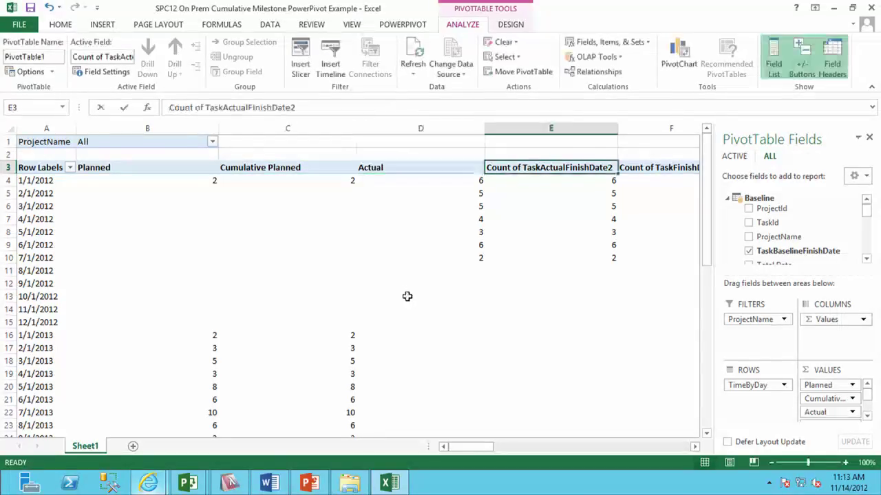
type("Cumulative Actual")
key("Tab")
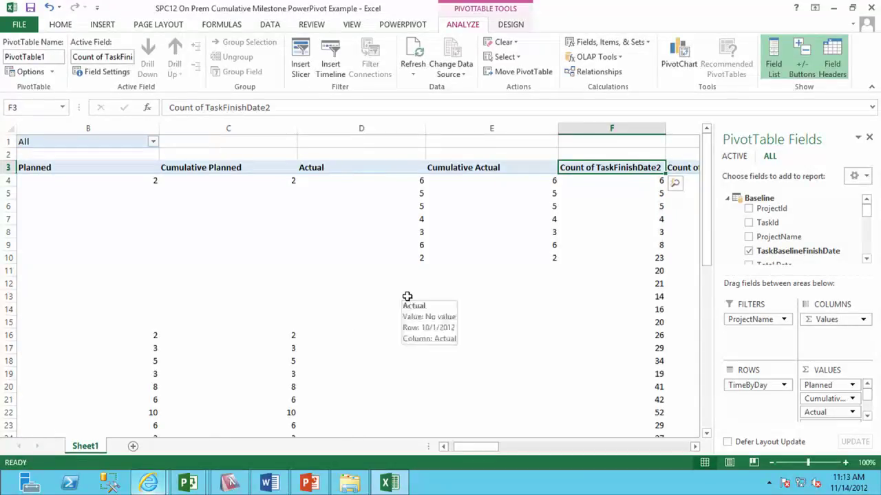
type("Forecast")
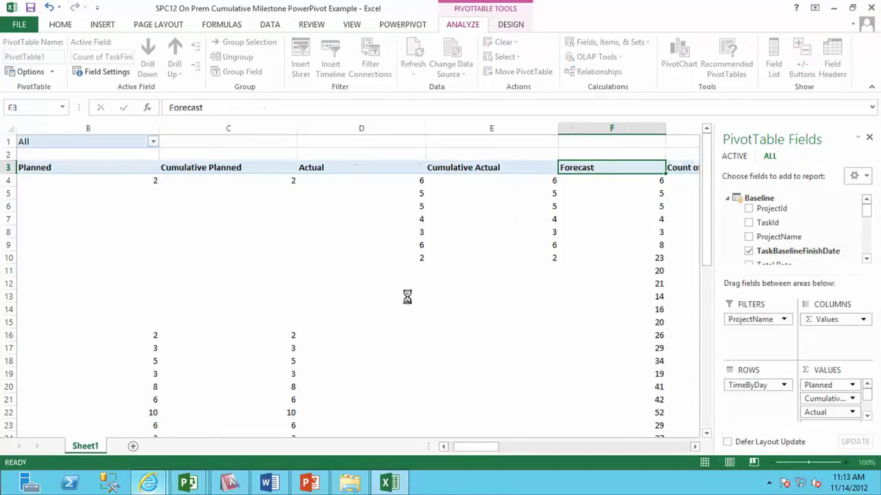
key("Tab")
type("Cumulative Forecast")
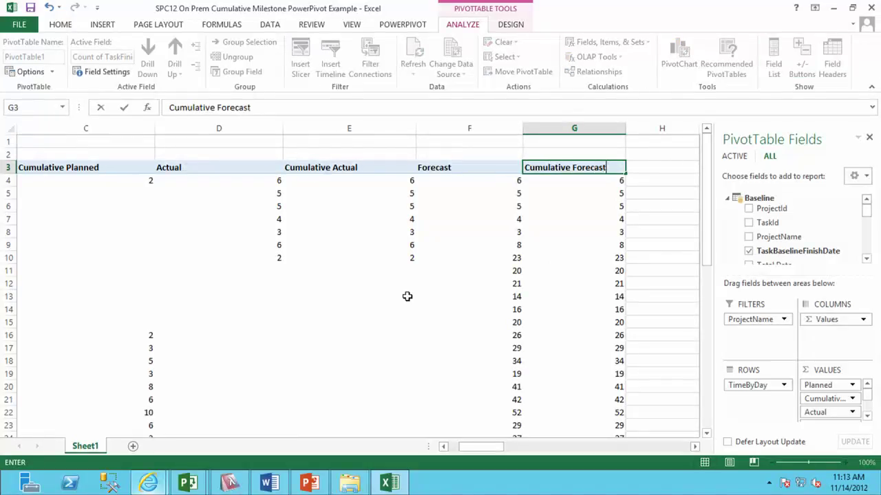
key("Return")
key("Home")
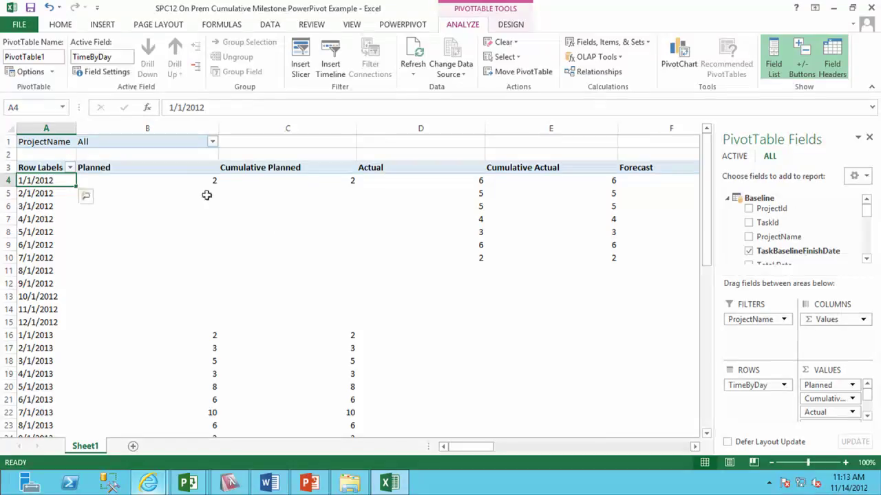
Show Cumulative Planned and Cumulative Forecast as running totals over TimeByDay.
right_click(258, 195)
mouse_move(329, 316)
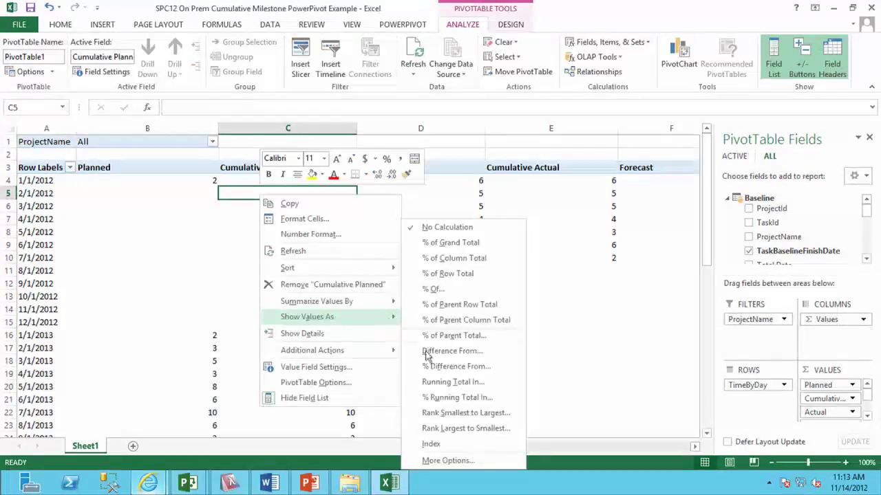
left_click(453, 382)
left_click(464, 300)
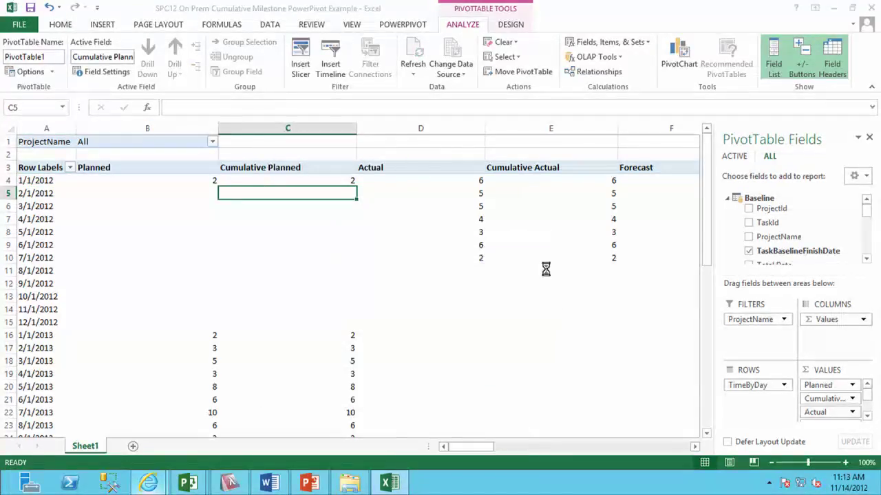
right_click(423, 218)
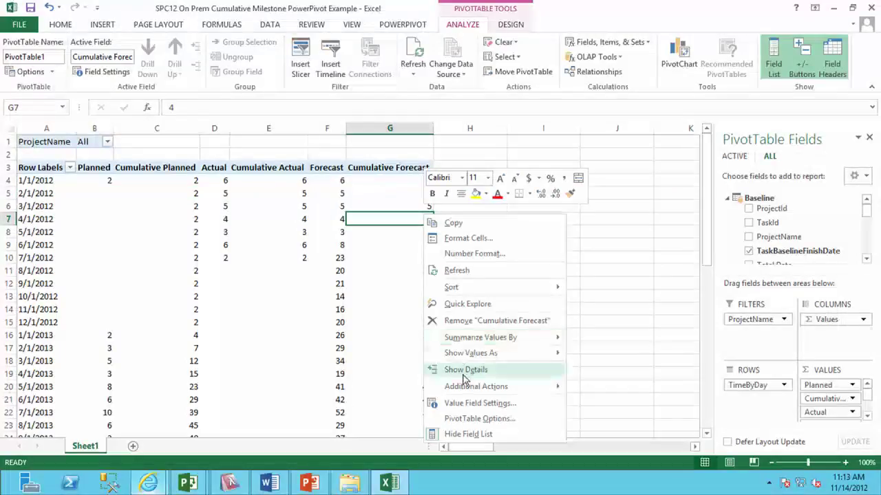
mouse_move(470, 353)
left_click(595, 382)
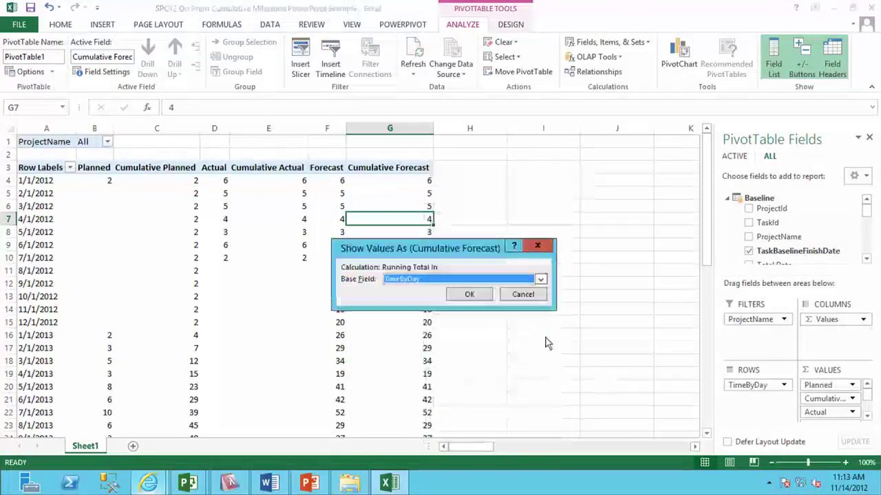
left_click(468, 294)
Show Cumulative Actual as a running total over TimeByDay as well.
left_click(295, 211)
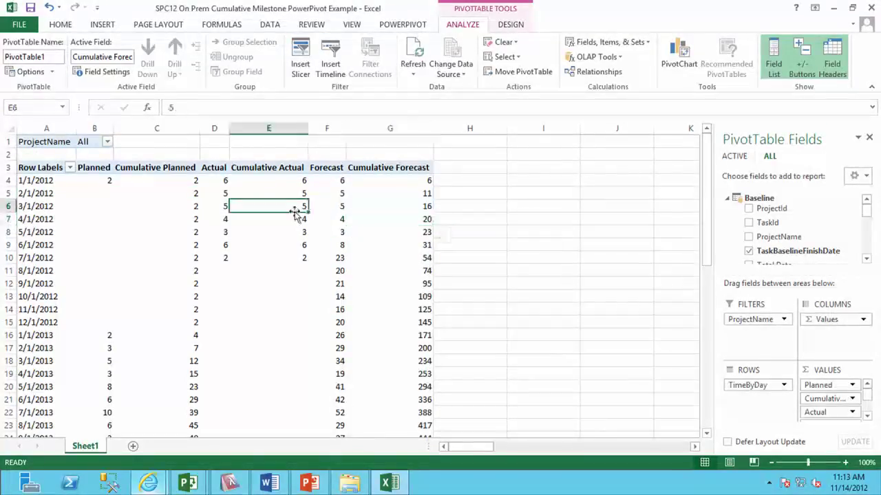
right_click(286, 208)
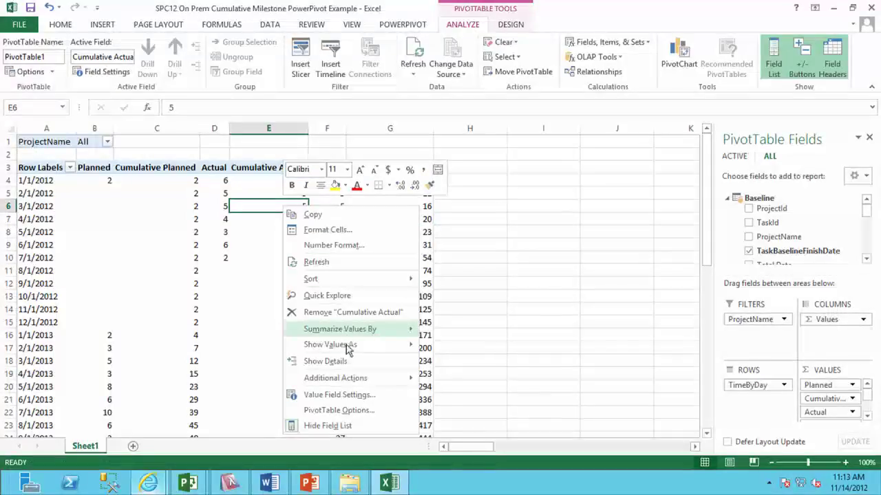
mouse_move(347, 347)
left_click(480, 385)
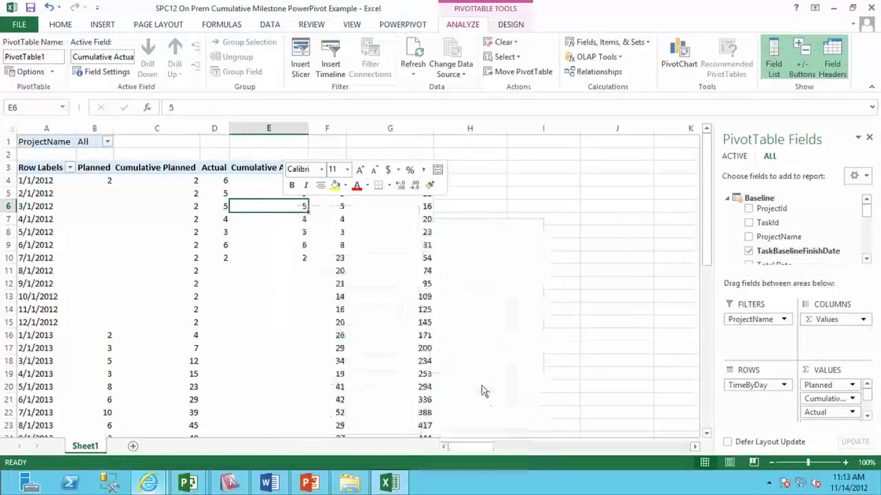
left_click(468, 295)
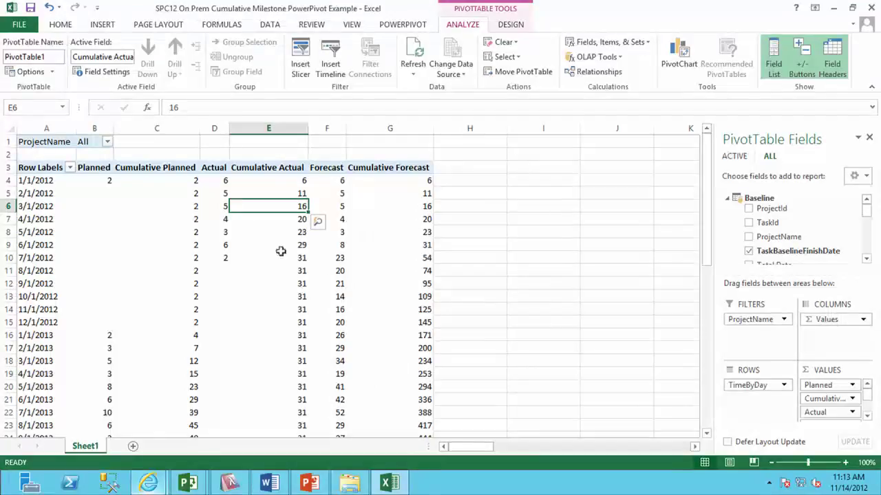
left_click(216, 234)
Insert a 2-D clustered column PivotChart, move it beside the table and enlarge it across columns H–N.
left_click(102, 25)
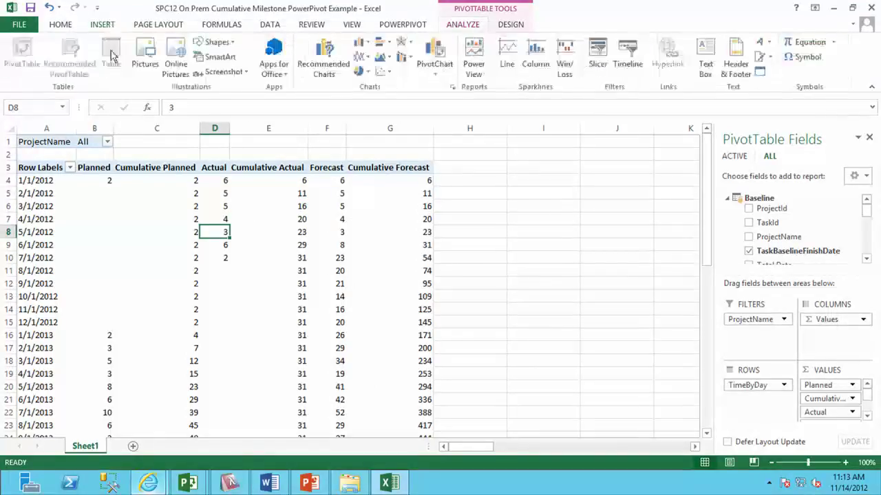
left_click(358, 47)
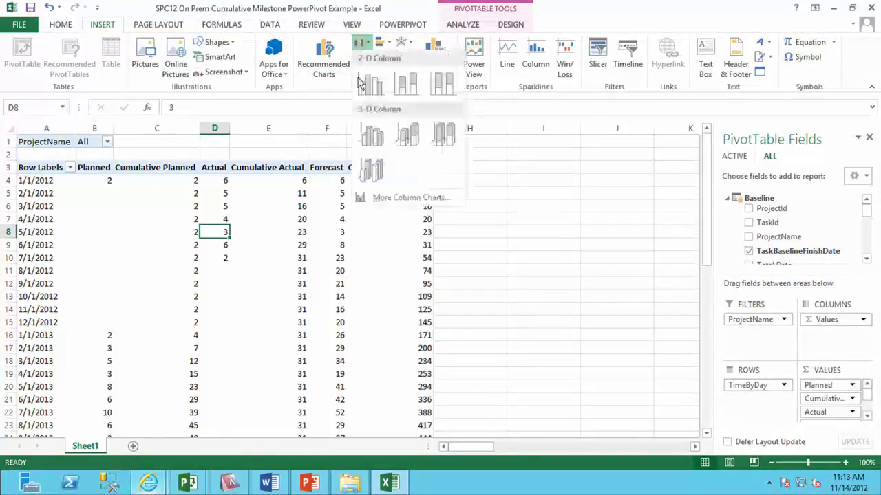
left_click(363, 90)
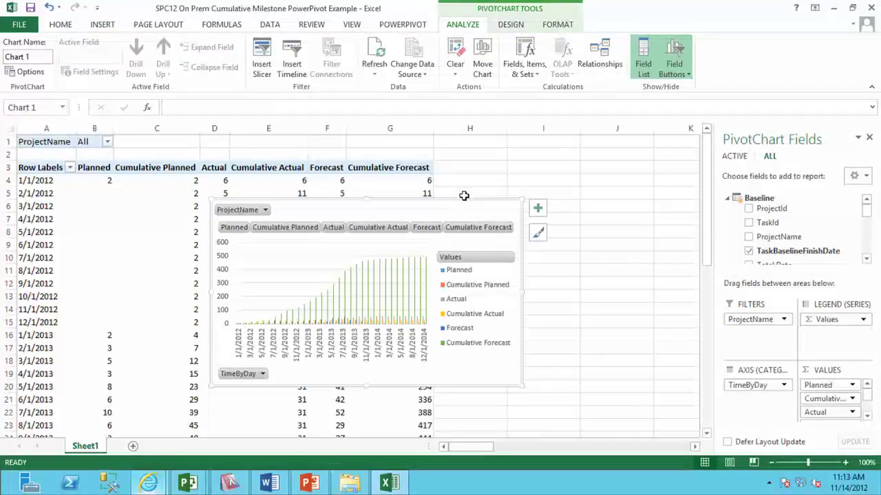
left_click_drag(470, 197, 679, 185)
left_click_drag(709, 159, 301, 150)
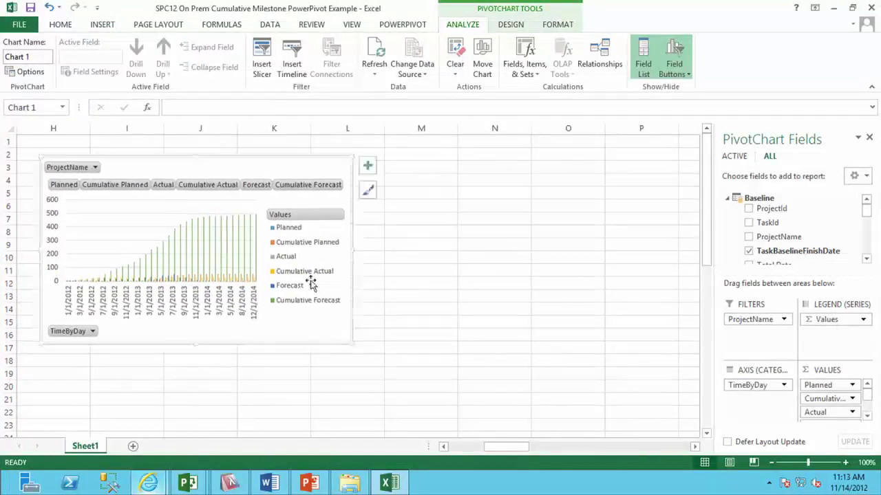
left_click_drag(353, 346, 613, 415)
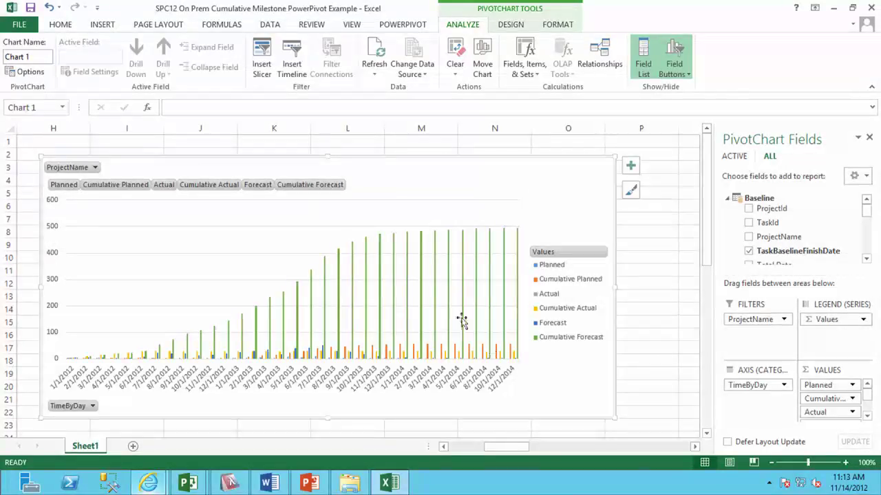
left_click(435, 280)
Set Cumulative Planned, Actual and Forecast to Line in a Combo chart, using the secondary axis.
right_click(435, 281)
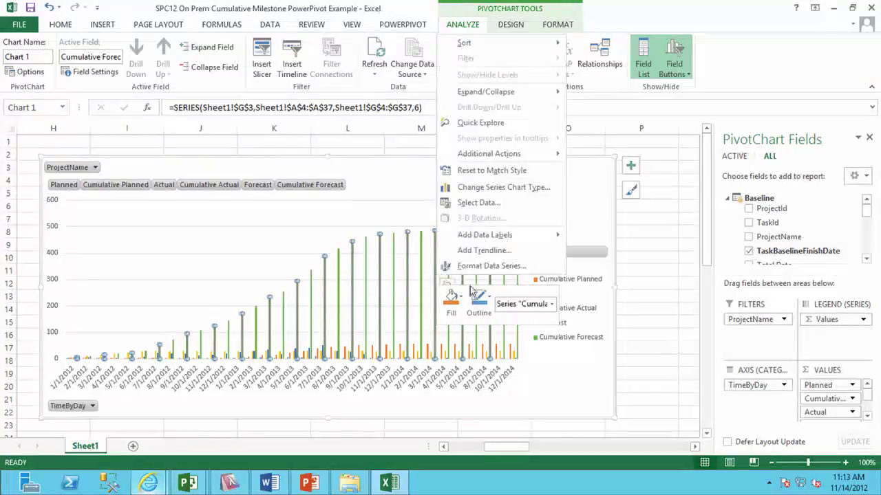
left_click(487, 188)
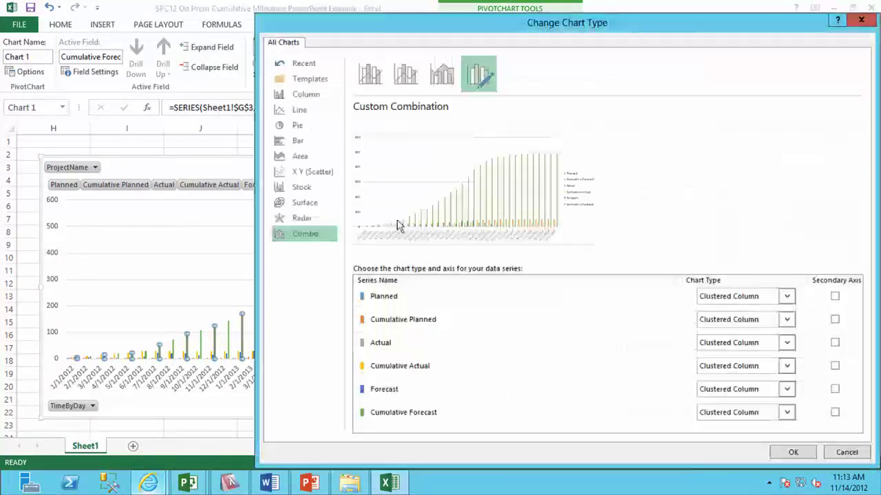
left_click(767, 318)
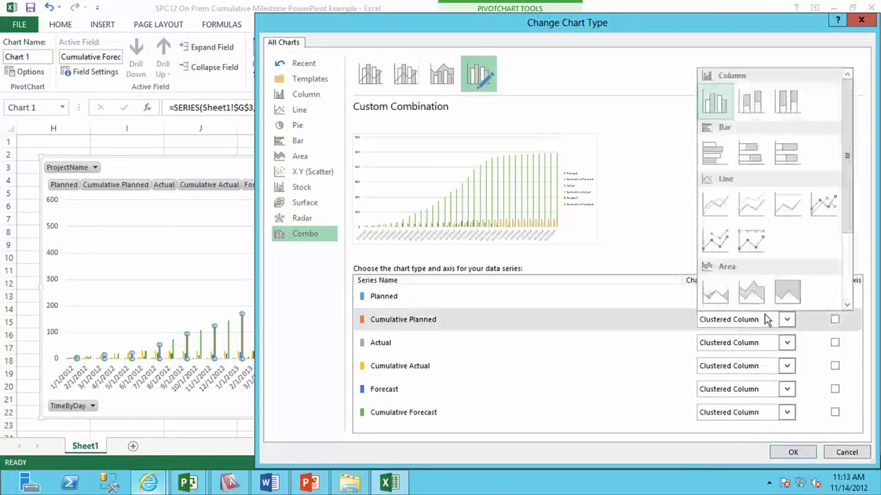
left_click(715, 204)
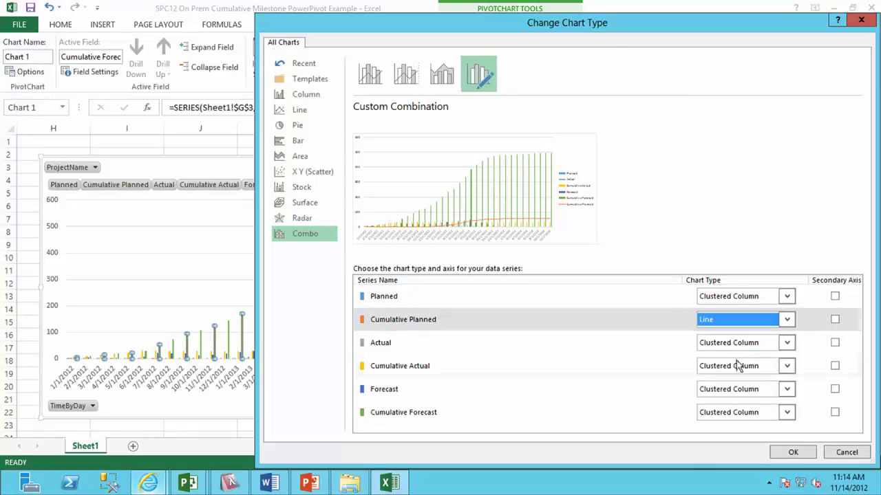
left_click(738, 365)
left_click(711, 257)
left_click(731, 413)
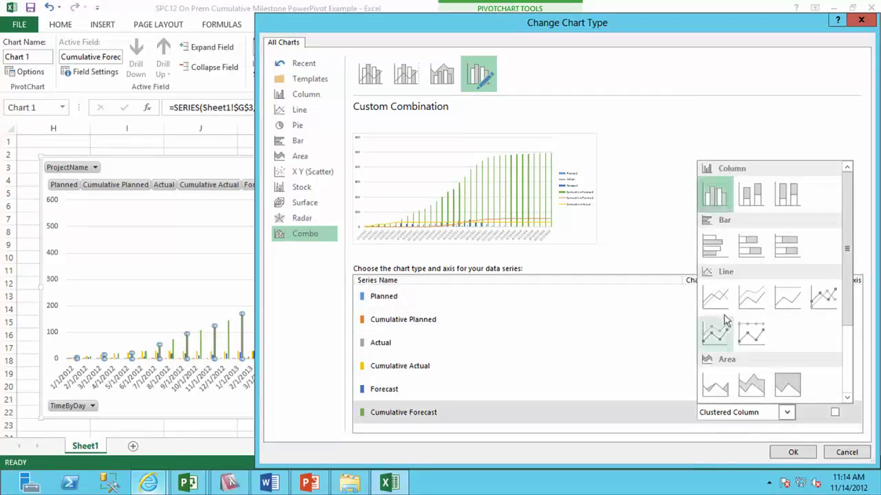
left_click(714, 303)
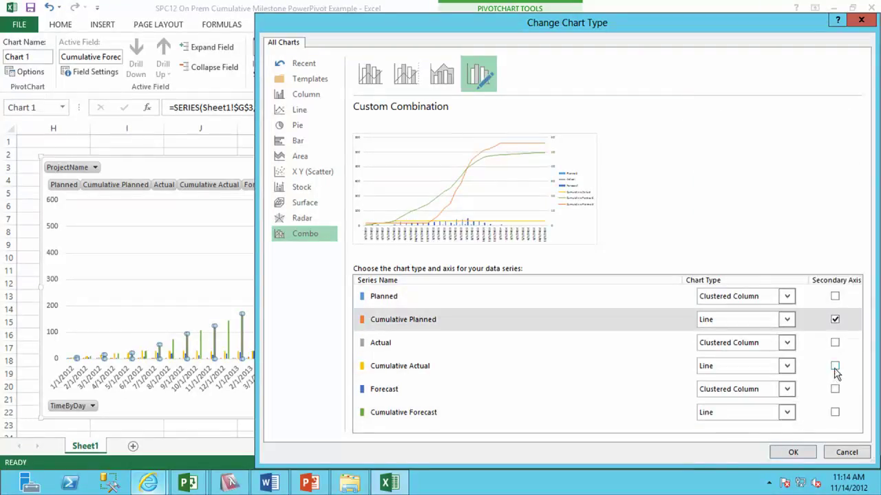
left_click(834, 366)
left_click(835, 414)
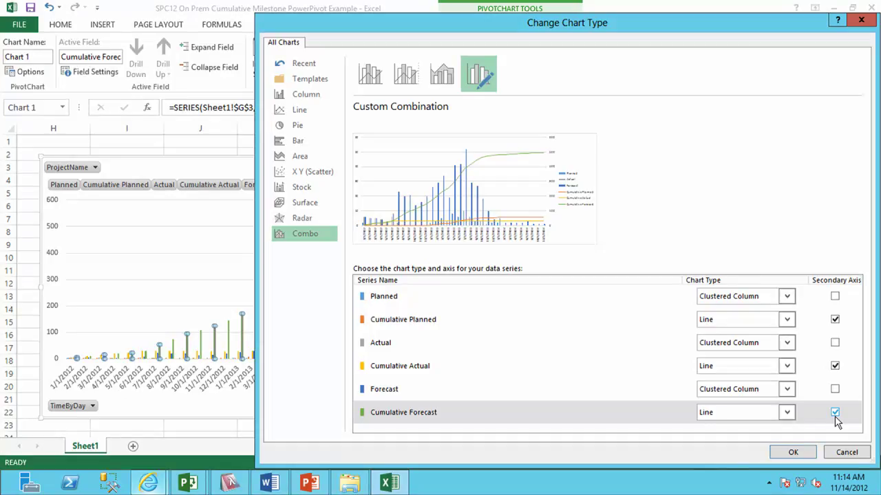
left_click(792, 453)
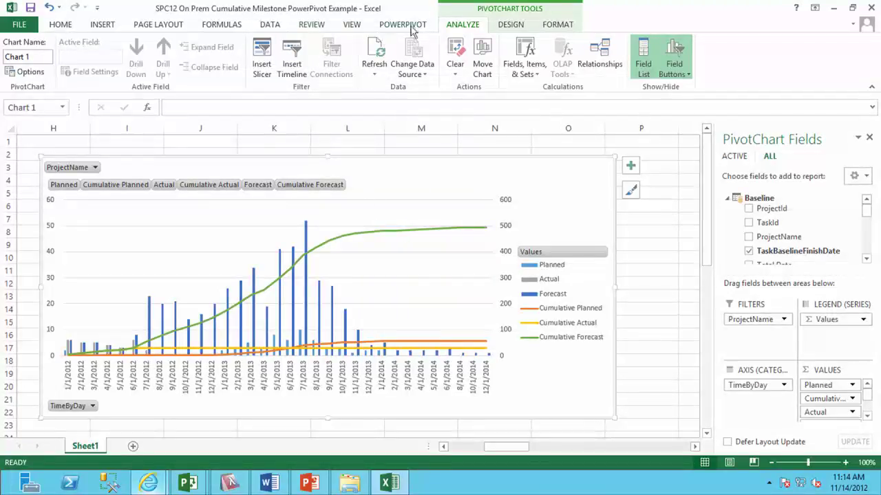
left_click(101, 27)
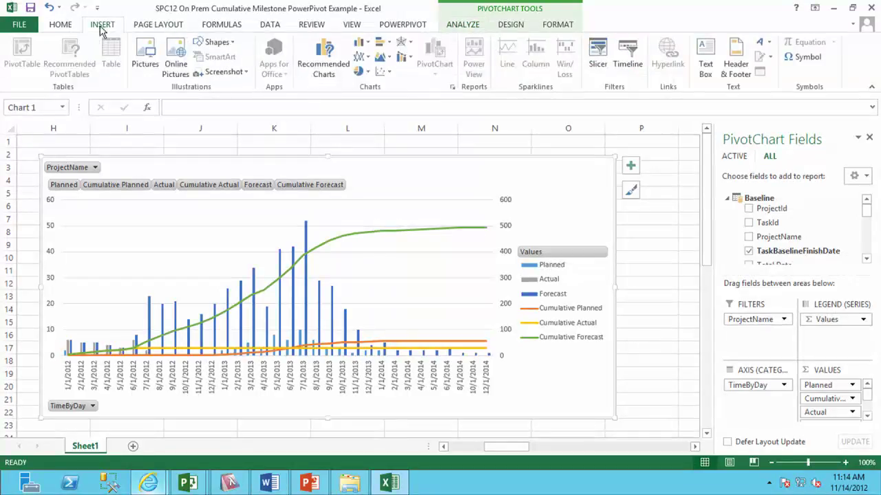
Insert a TimeByDay timeline and move it to the right of the chart.
left_click(623, 55)
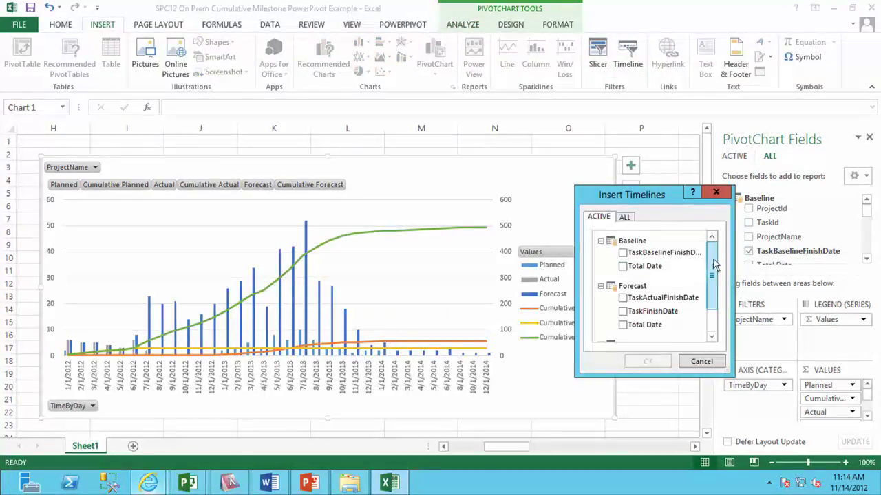
left_click_drag(714, 265, 714, 291)
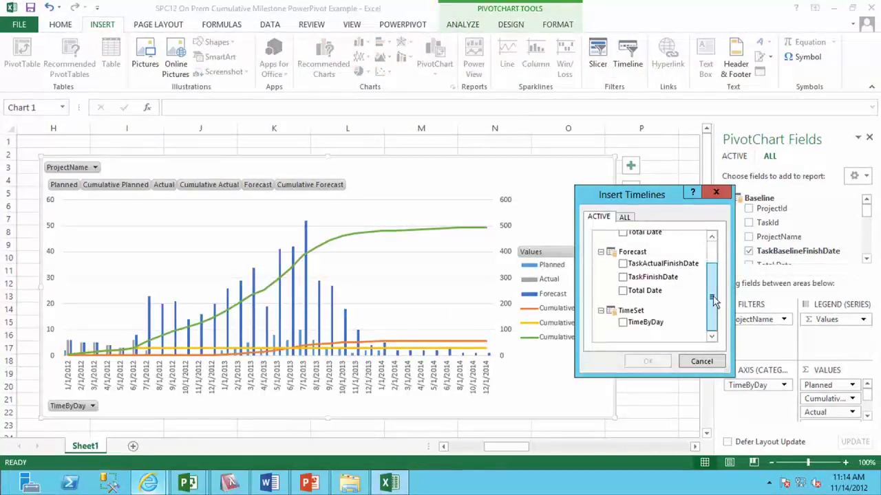
left_click(622, 323)
left_click(647, 361)
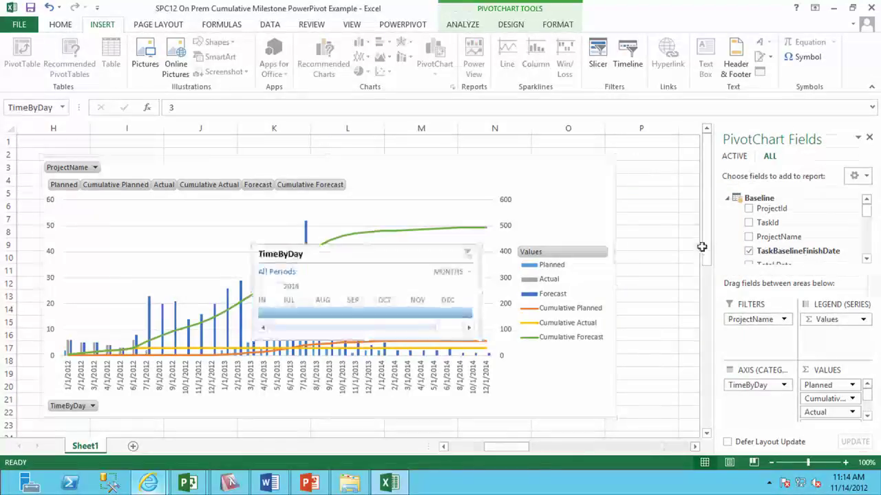
left_click(450, 257)
left_click_drag(391, 255, 757, 158)
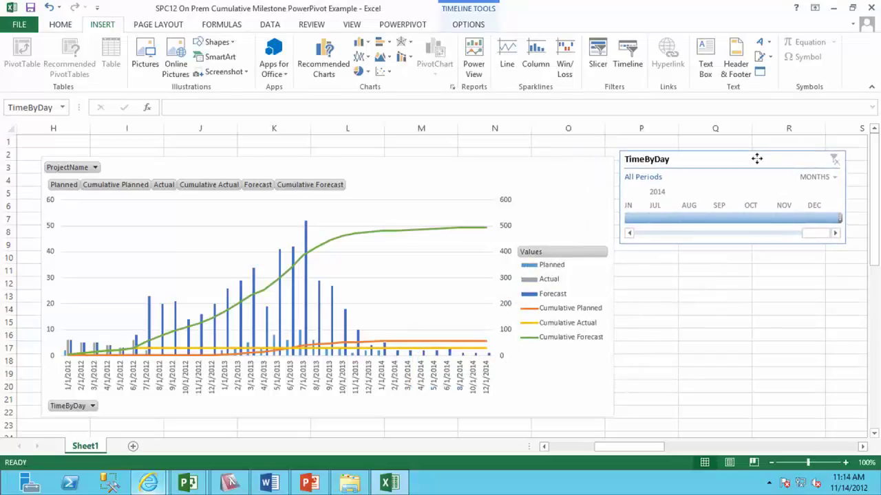
Switch the timeline to QUARTERS and select Q4 2011 through Q4 2012.
left_click(823, 180)
left_click(826, 208)
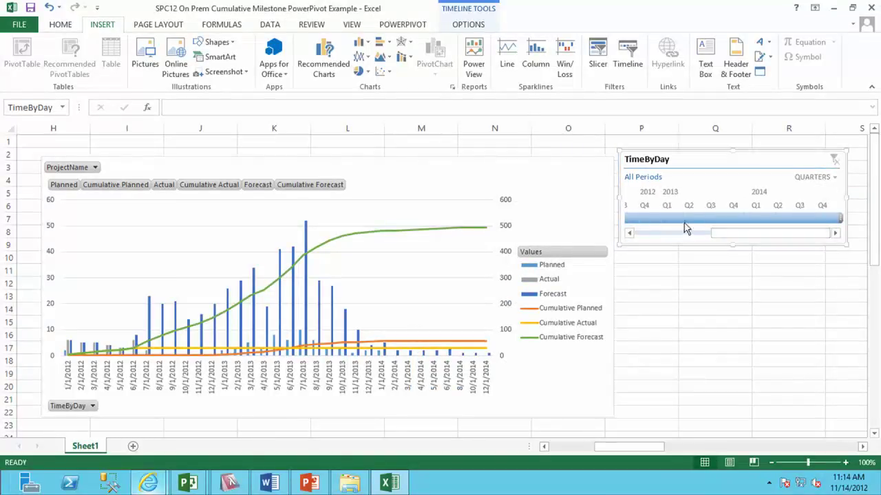
left_click_drag(667, 217, 722, 218)
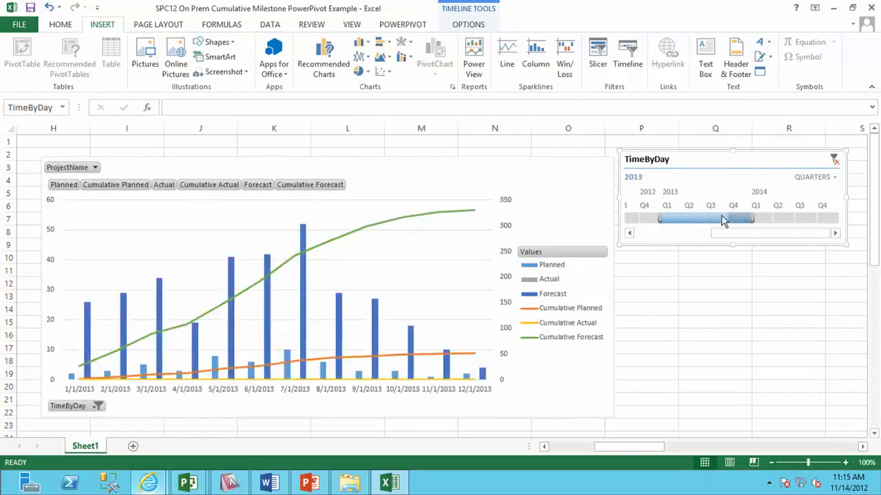
left_click(651, 234)
left_click_drag(696, 221, 776, 225)
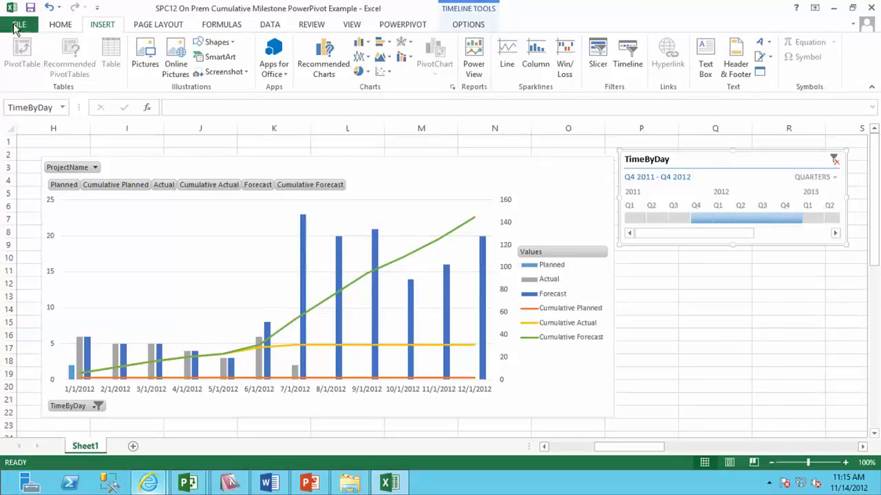
Save the workbook to the recent English (United States) folder on SharePoint.
left_click(15, 26)
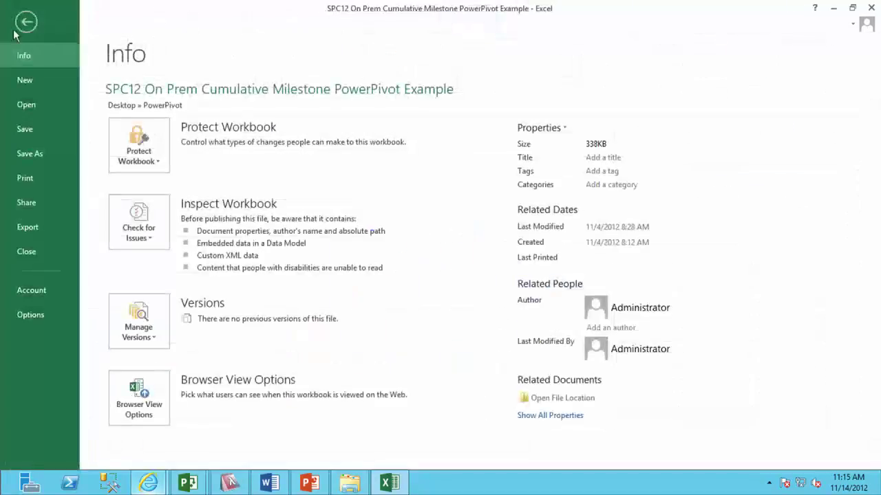
left_click(40, 157)
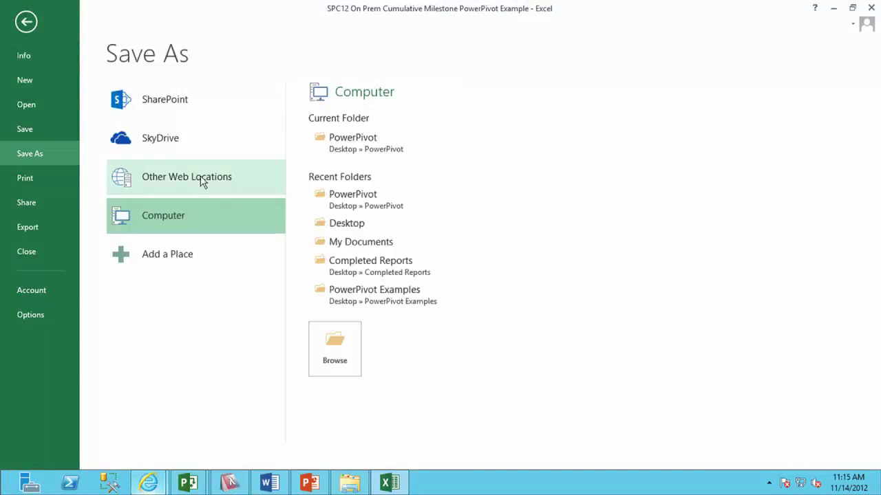
left_click(203, 105)
left_click(357, 246)
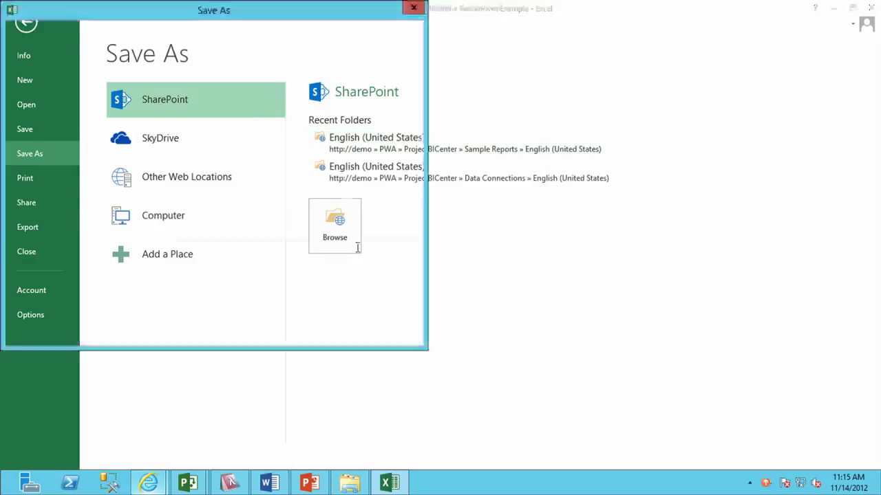
left_click(408, 313)
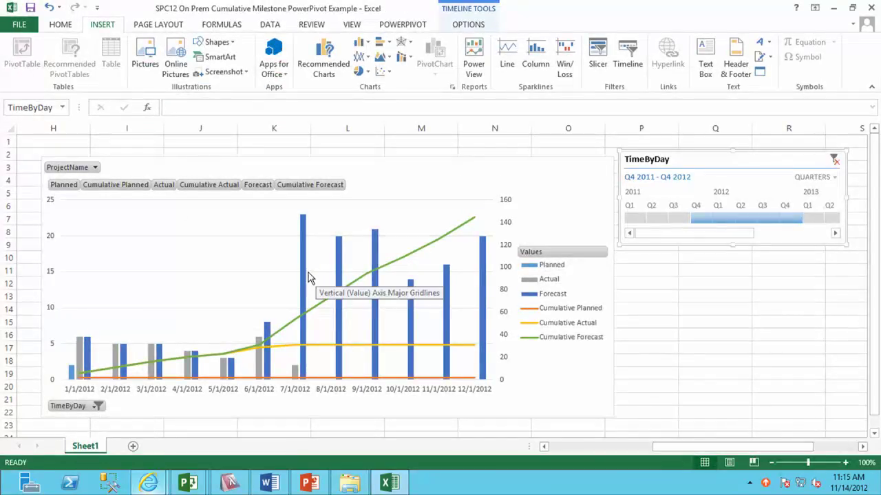
mouse_move(305, 275)
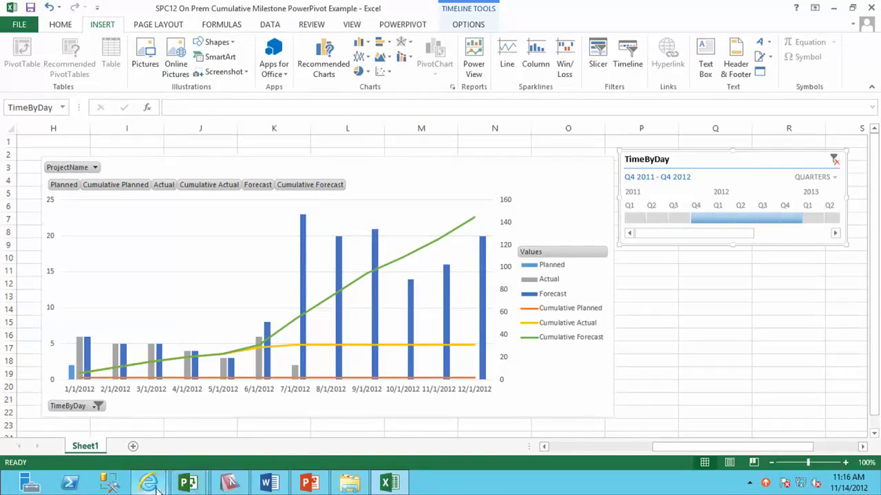
In the browser, open the SPC12 On Prem Cumulative Milestone PowerPivot Example report under Reports > English (United States).
mouse_move(149, 483)
left_click(120, 427)
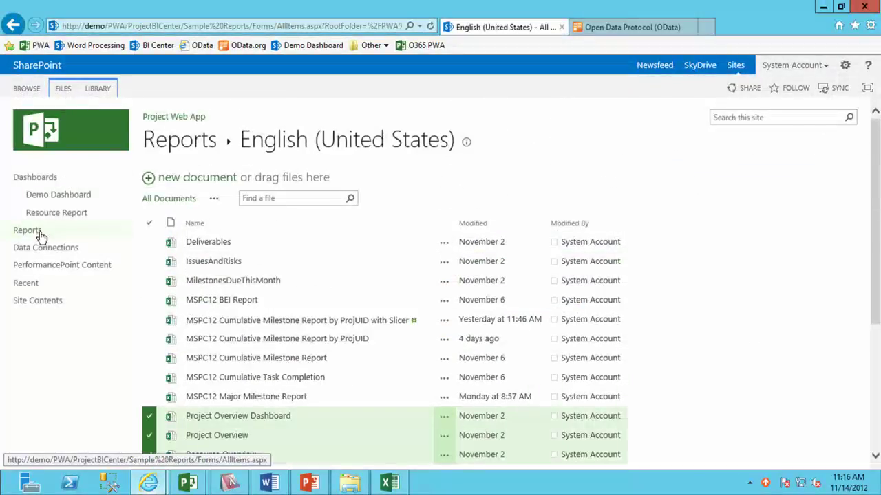
left_click(35, 229)
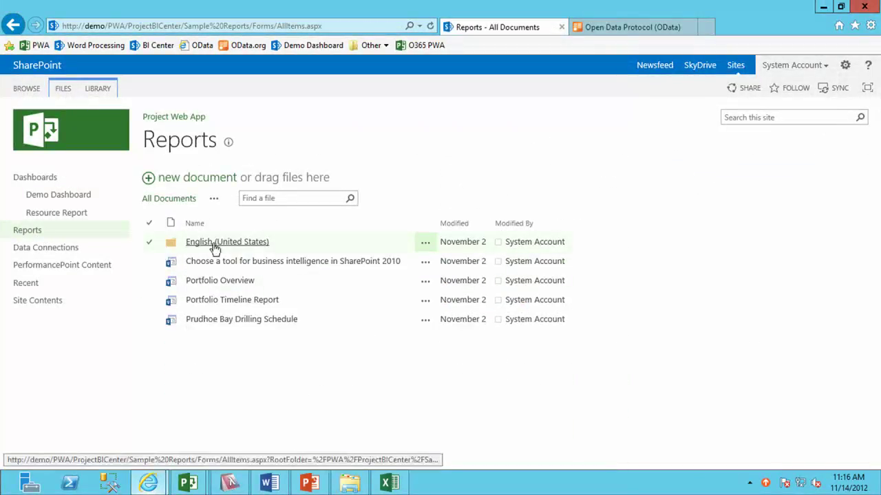
left_click(211, 244)
scroll(431, 284, "down", 2)
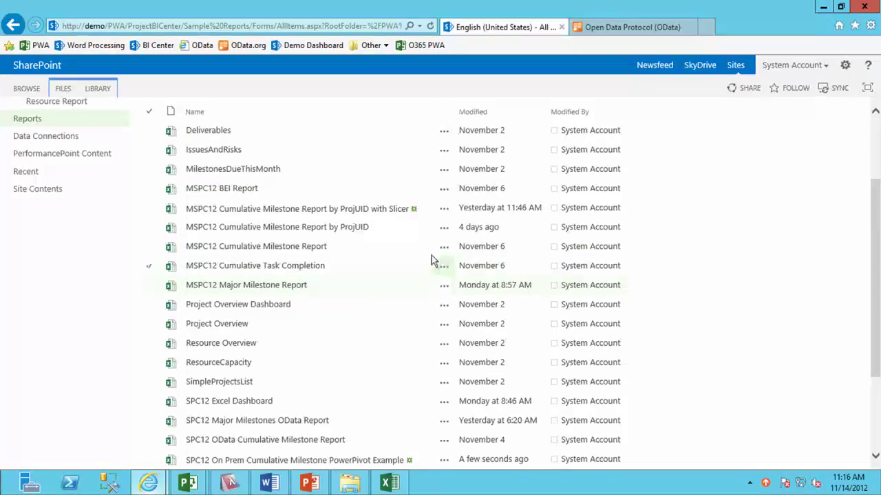
scroll(454, 268, "down", 1)
scroll(454, 357, "down", 1)
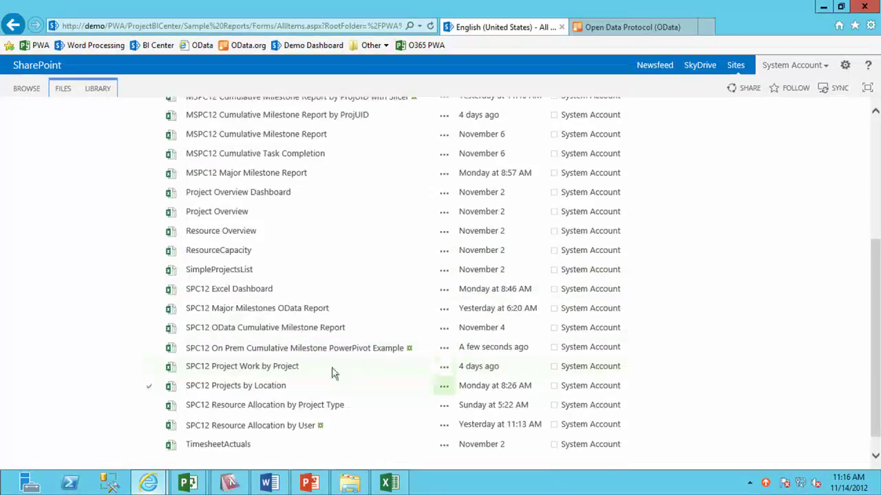
left_click(313, 351)
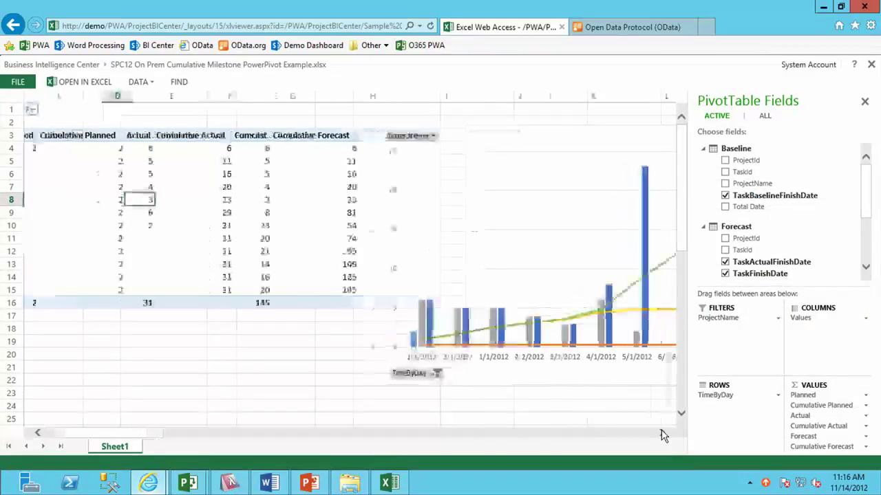
Bring the milestone pivot chart into view, then open a new browser tab showing the saved favorites.
left_click(661, 433)
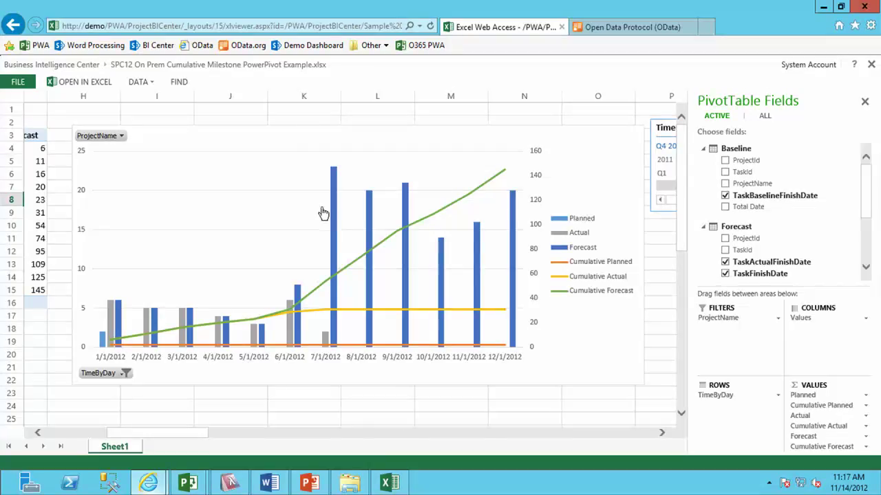
left_click(705, 29)
left_click(855, 27)
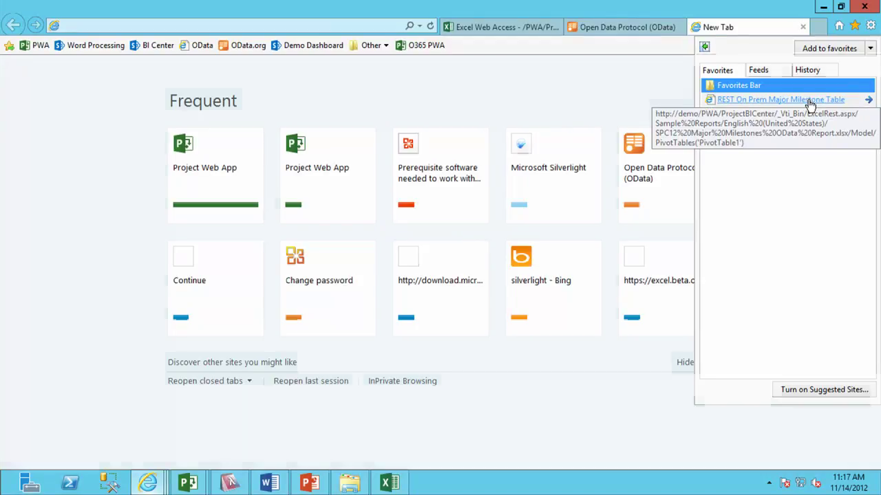
Load the 'REST On Prem Major Milestone Table' favorite and inspect the Model/PivotTables part of its URL.
left_click(809, 101)
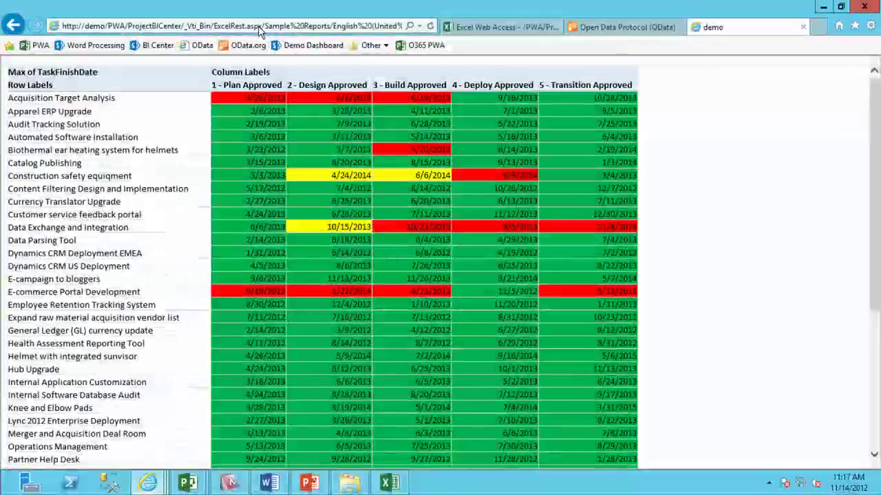
left_click(260, 27)
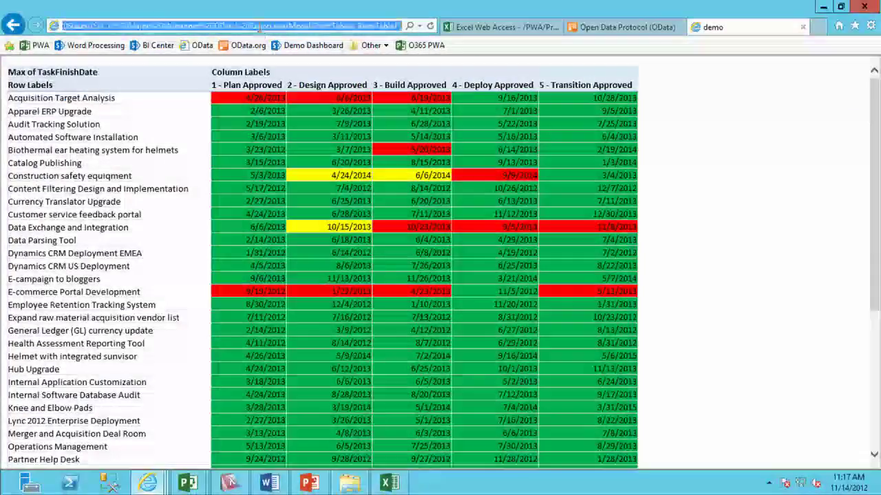
key("End")
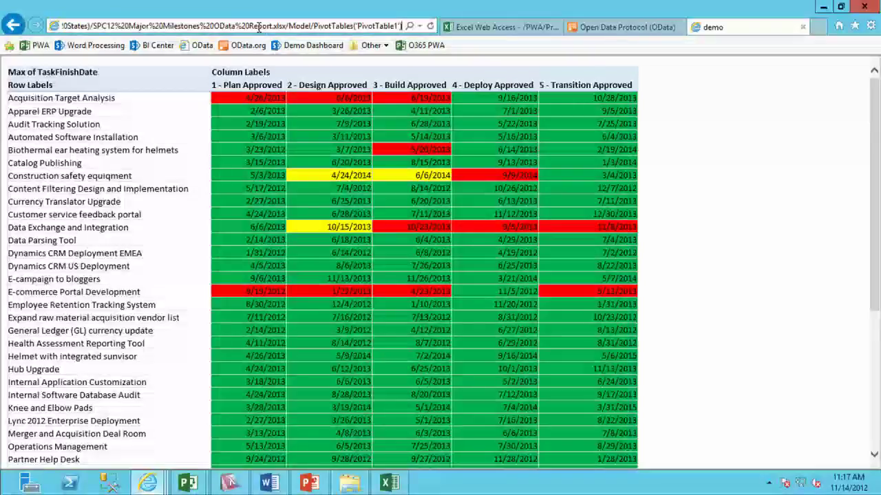
left_click(300, 26)
Load the 'REST On Prem Cumulative Milestone' favorite and copy its full REST URL for use in Word.
left_click(855, 25)
left_click(791, 117)
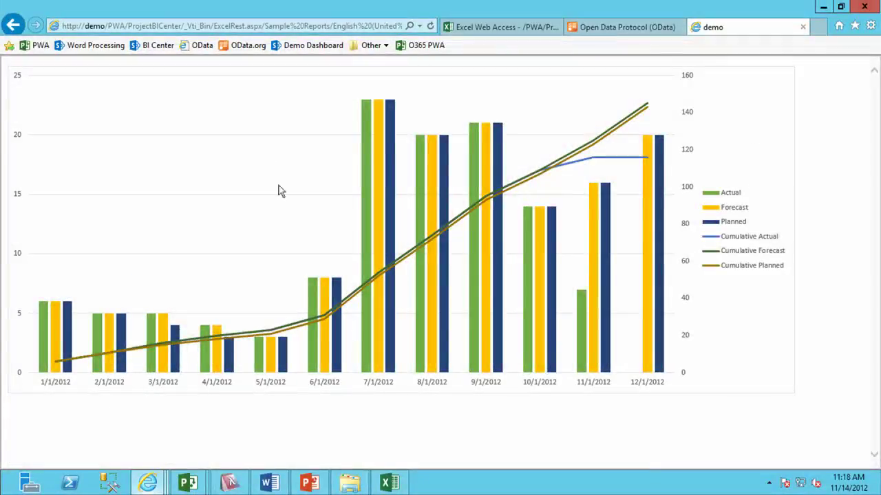
left_click(209, 26)
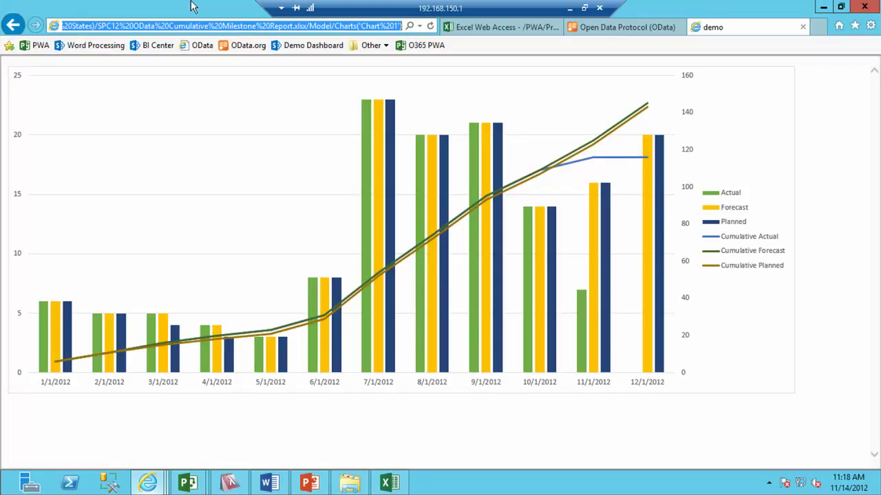
left_click(273, 487)
Insert an IncludePicture field below the heading, using the pasted cumulative chart REST URL as its source.
left_click(244, 257)
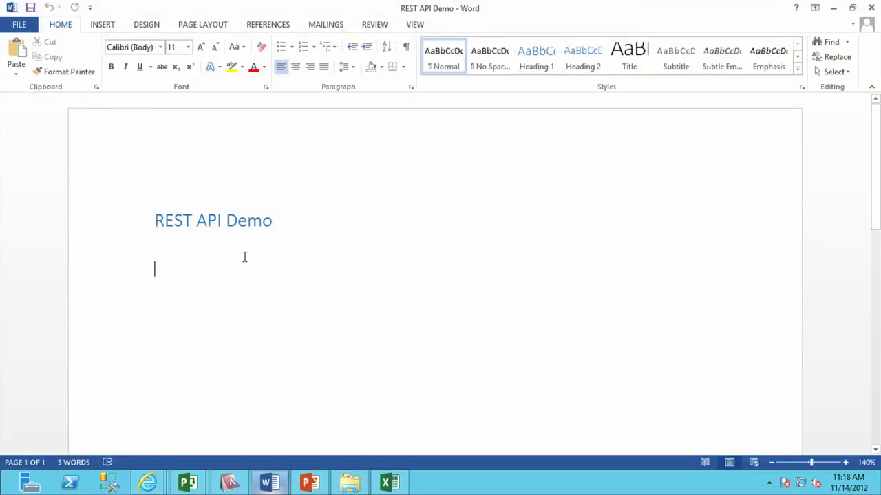
left_click(104, 25)
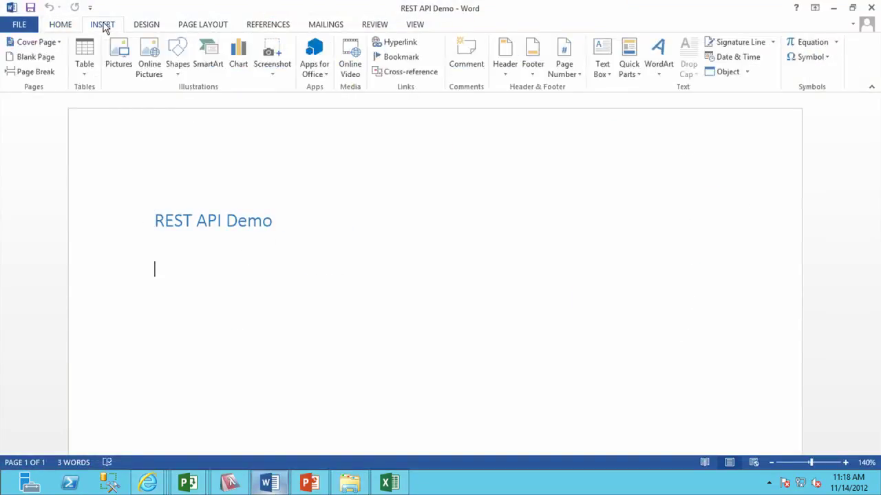
left_click(634, 72)
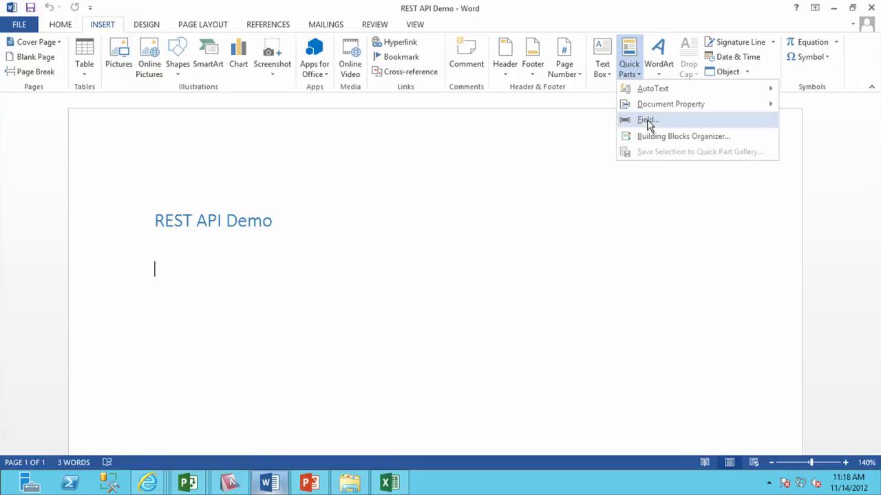
left_click(646, 121)
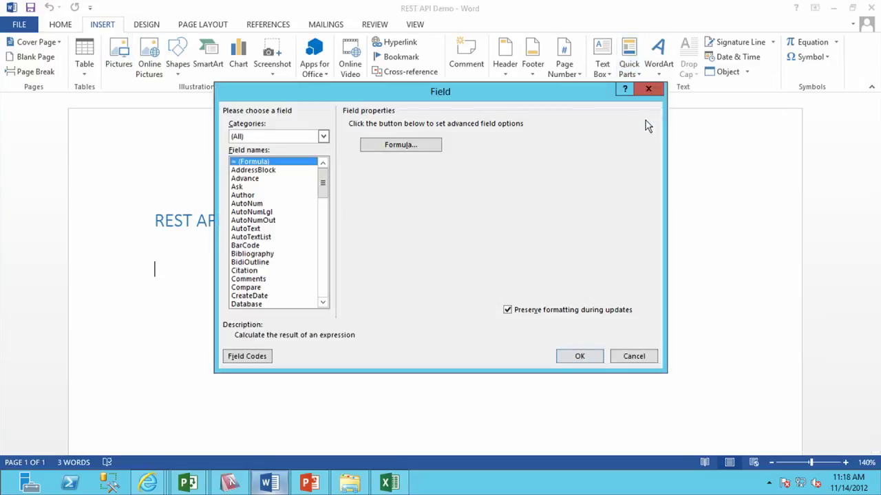
left_click(323, 136)
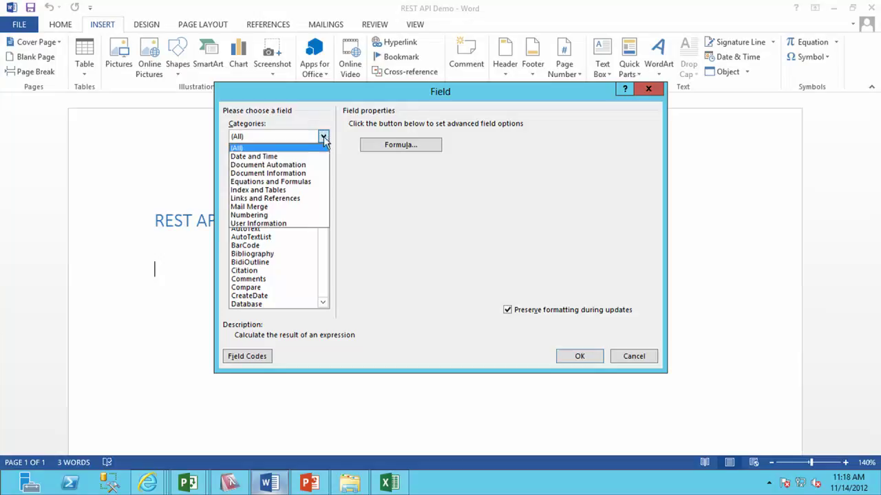
left_click(295, 199)
left_click(265, 187)
left_click(375, 137)
key("ctrl+v")
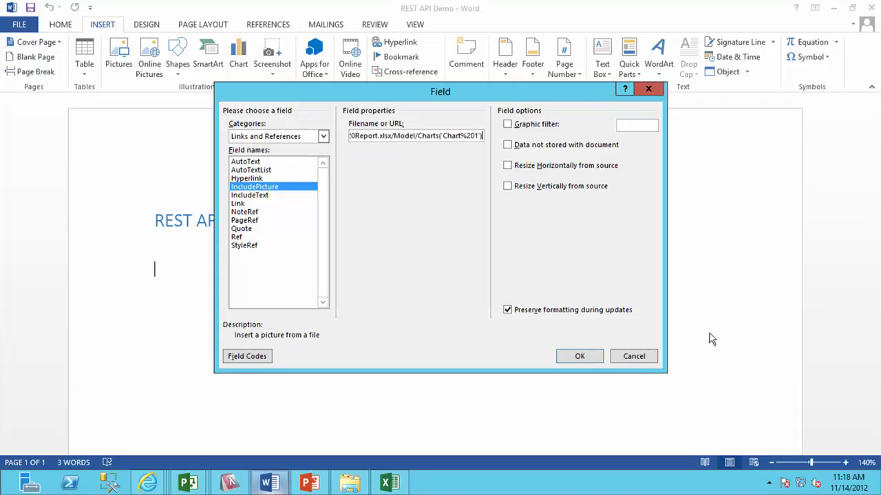
left_click(578, 358)
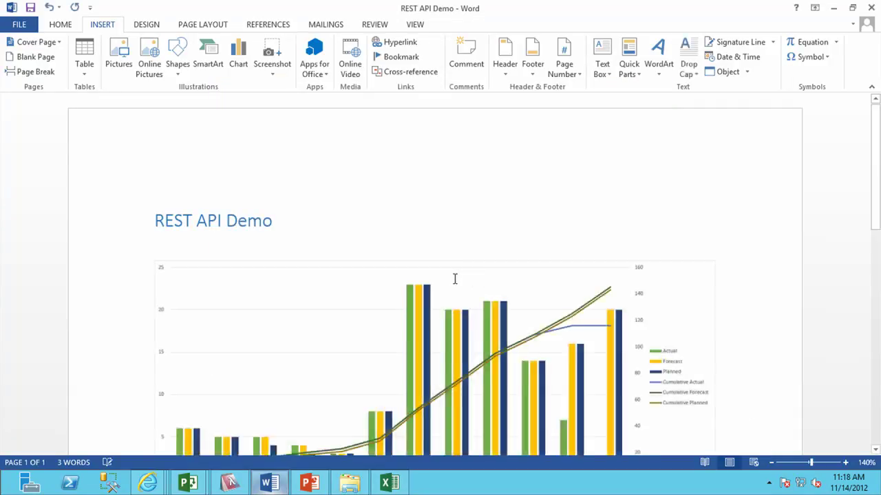
left_click_drag(879, 216, 879, 256)
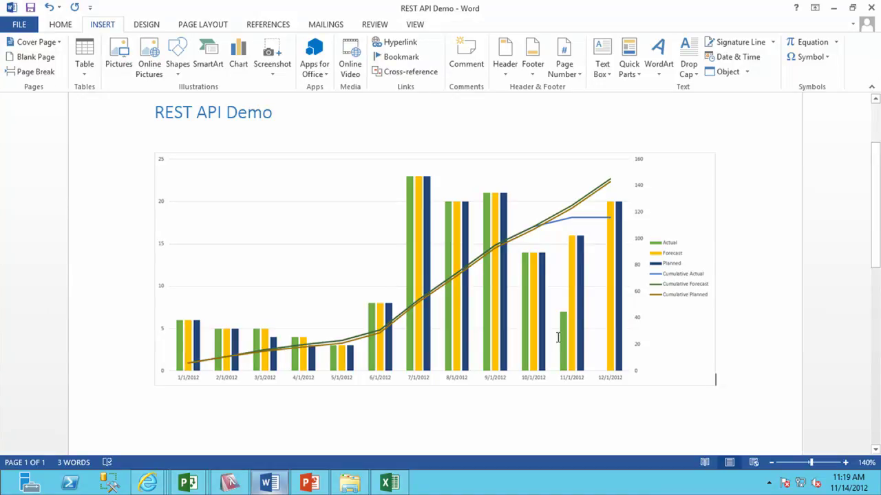
left_click(307, 486)
Insert the cumulative chart on slide 2 from the pasted REST URL, using Insert and Link.
left_click(83, 212)
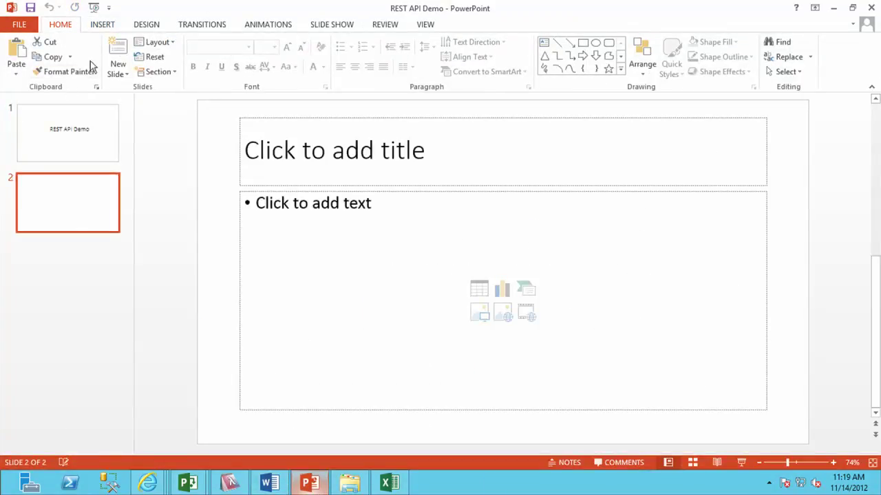
left_click(107, 27)
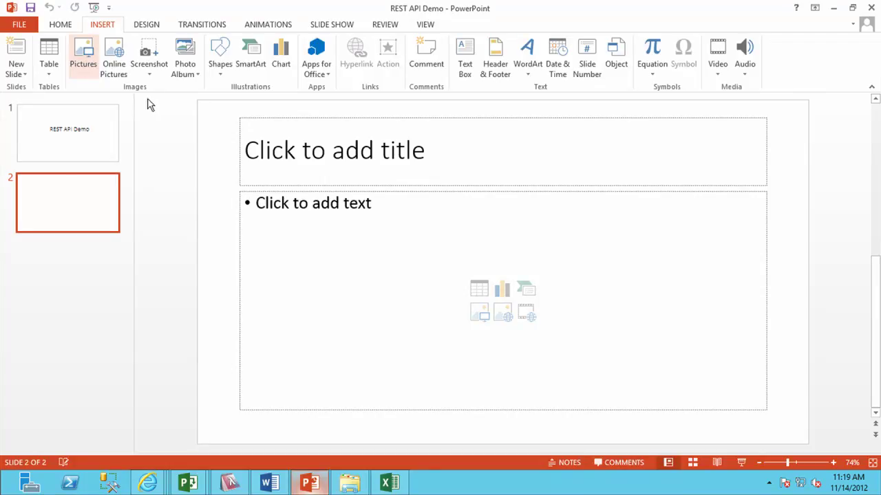
type("umulative%20Milestone%20Report.xlsx/Model/Charts('Chart%201')")
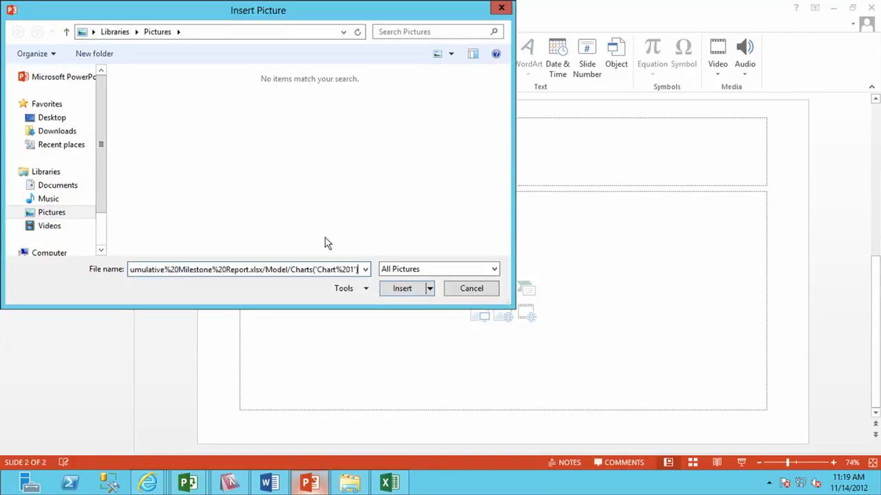
left_click(428, 292)
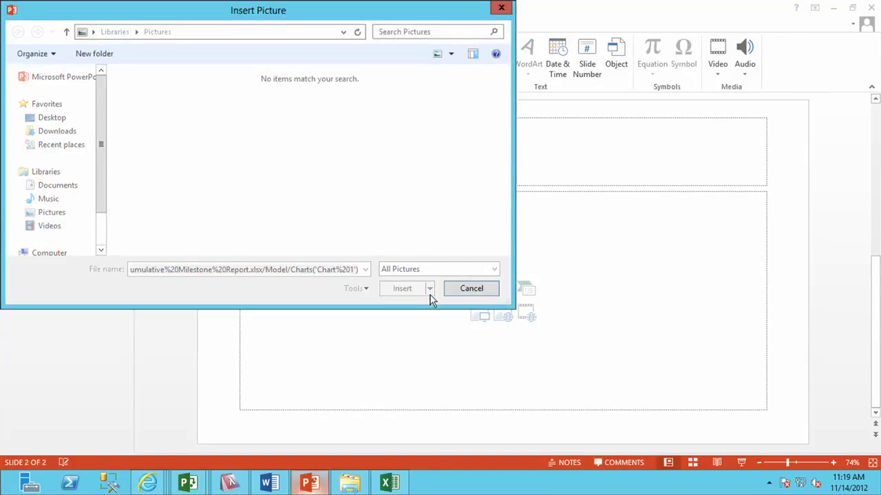
left_click(429, 290)
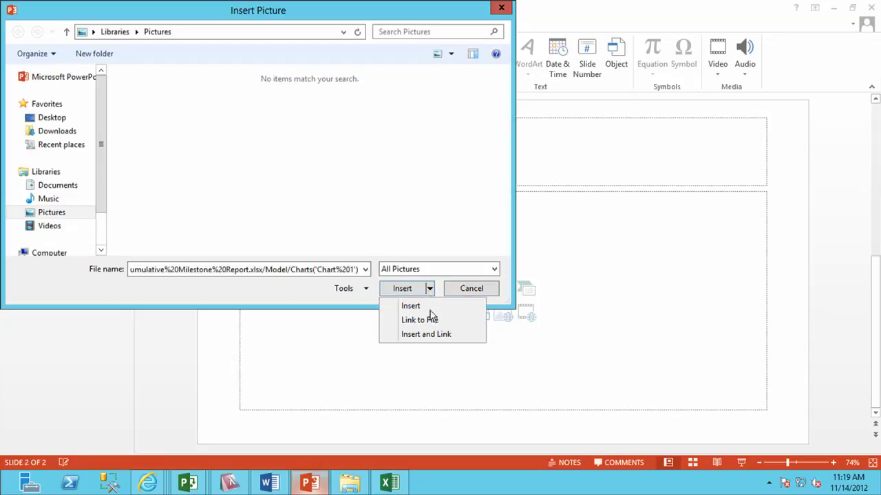
left_click(432, 334)
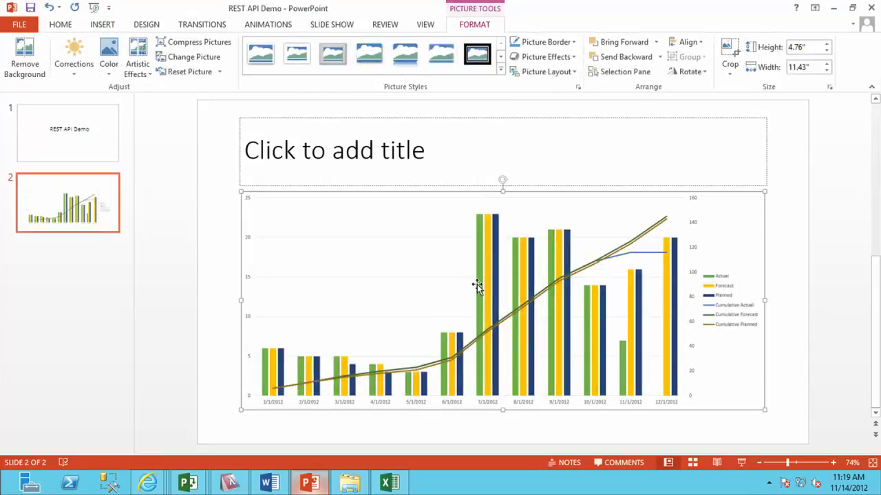
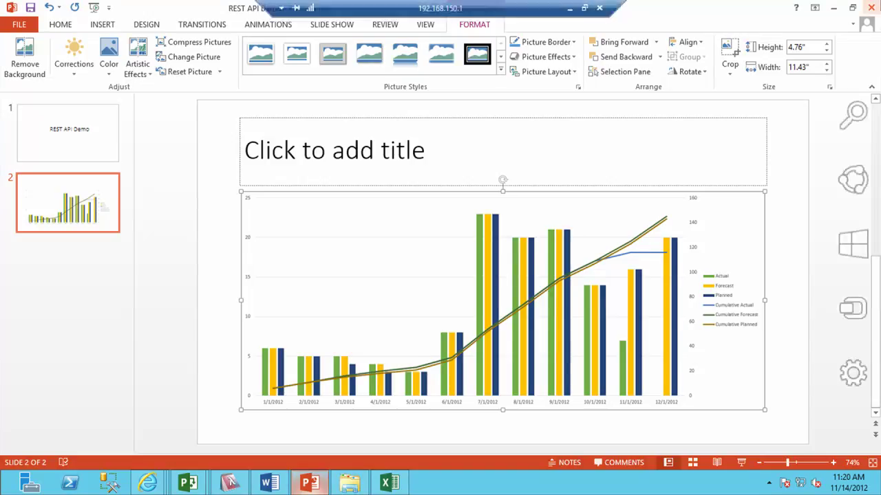
Close the REST API Demo presentation and the Word copy without saving, then close the demo browser tab and window.
left_click(869, 7)
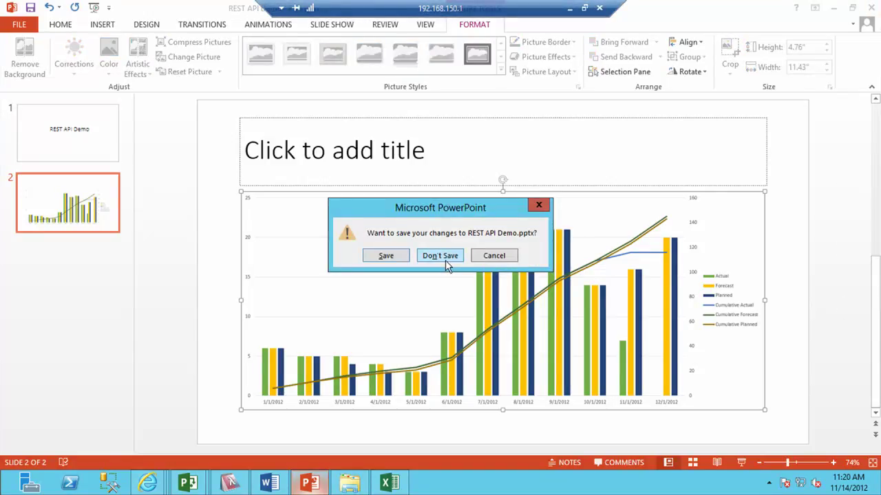
left_click(446, 258)
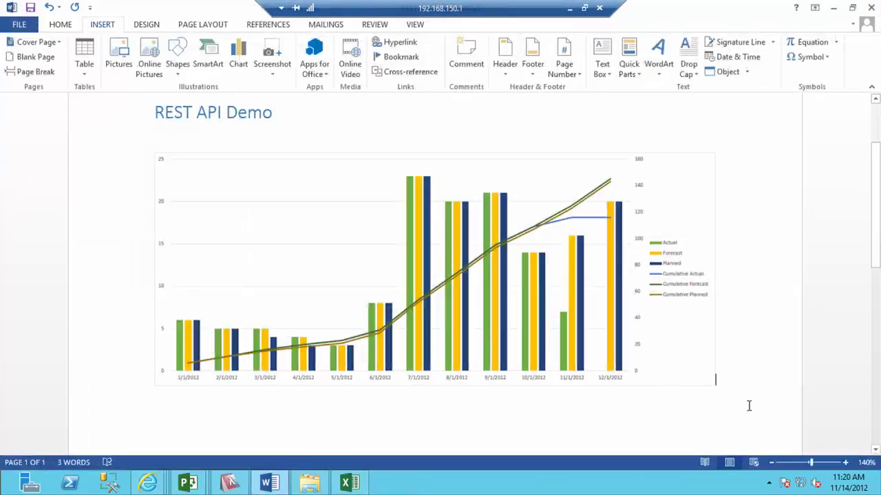
left_click(869, 7)
left_click(462, 266)
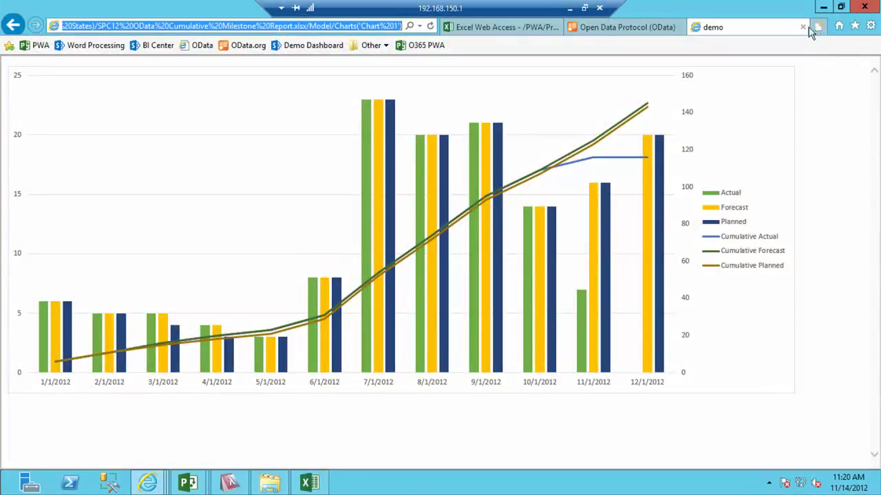
left_click(802, 27)
key("super+d")
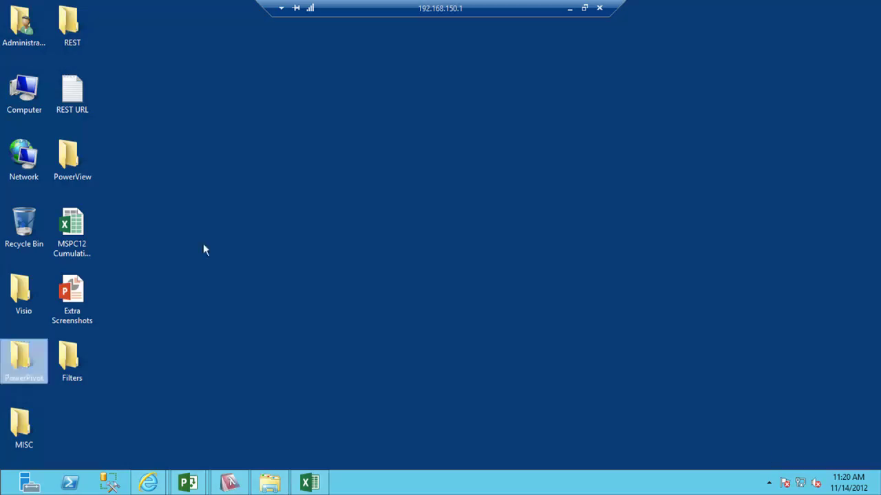
Open the SPC12 Resource Allocation by User workbook from the Filters folder with its content enabled.
double_click(72, 359)
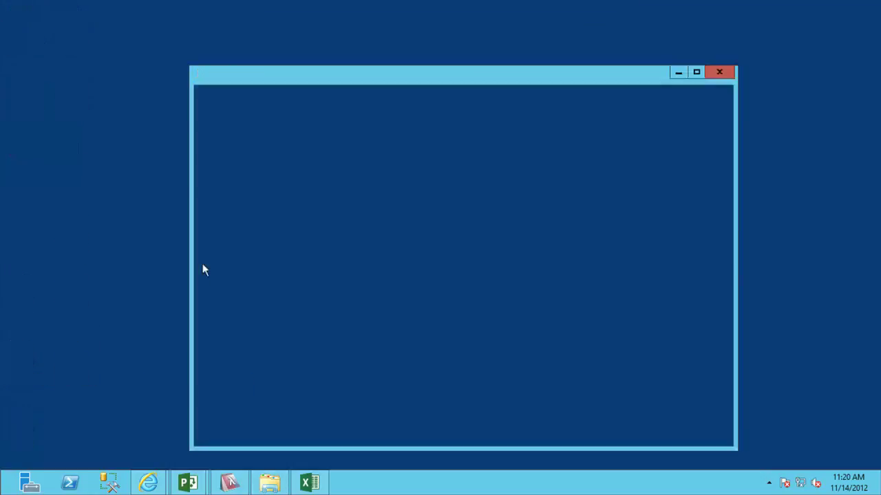
double_click(404, 165)
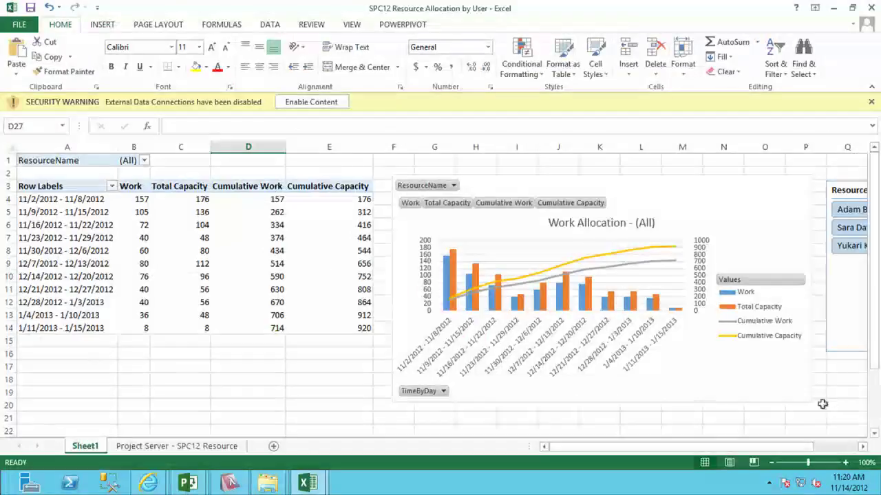
left_click(335, 102)
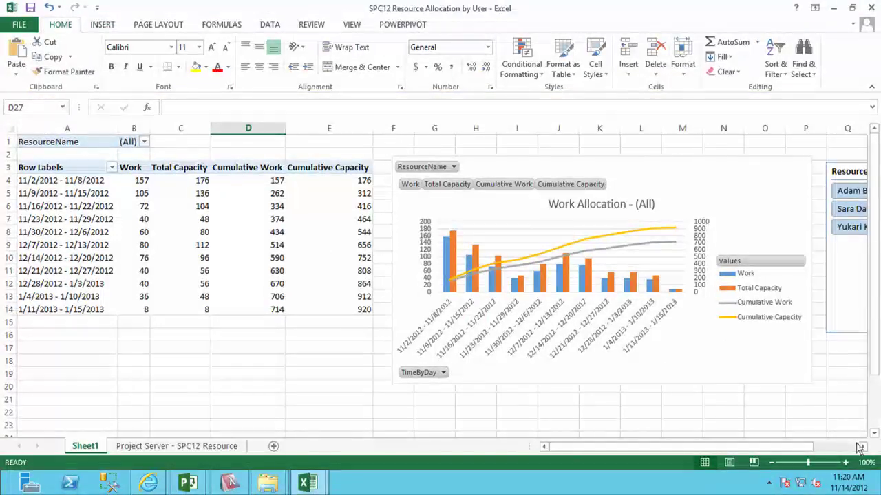
Filter the Work Allocation pivot chart to a single resource using the ResourceName slicer.
left_click(862, 446)
left_click(862, 446)
left_click(862, 447)
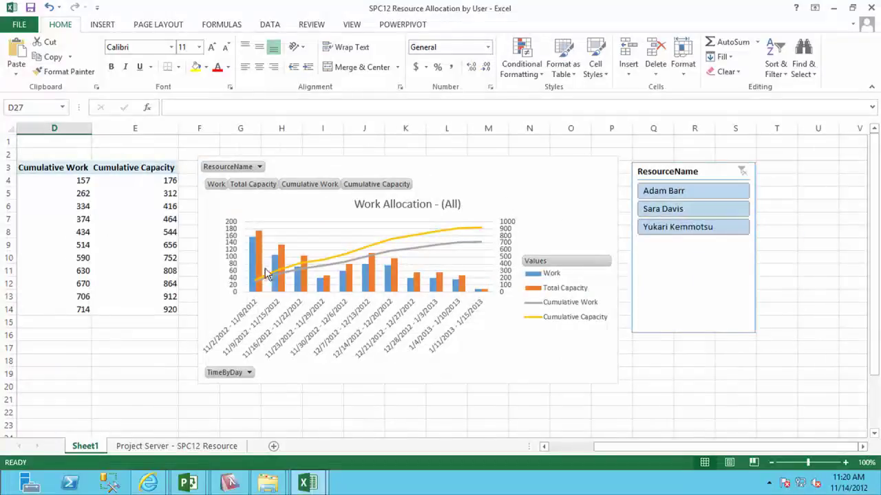
mouse_move(356, 269)
left_click(680, 194)
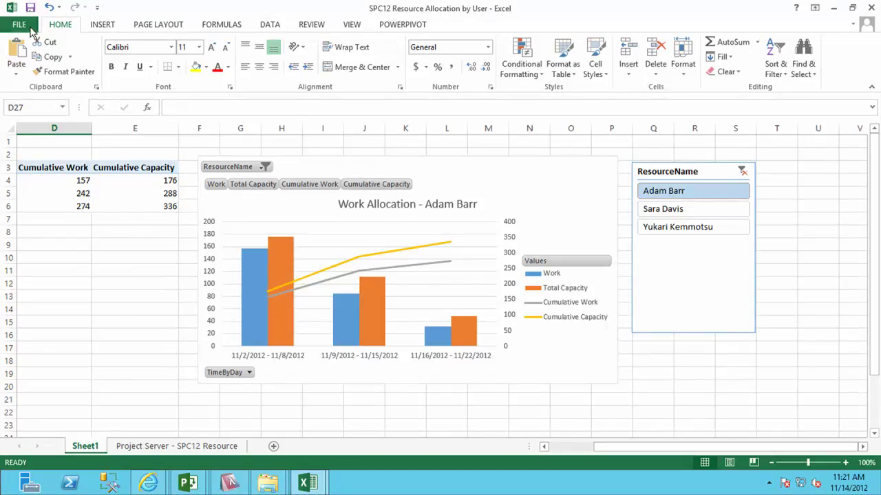
left_click(29, 28)
Choose the recent SharePoint Sample Reports folder as the Save As location.
left_click(30, 153)
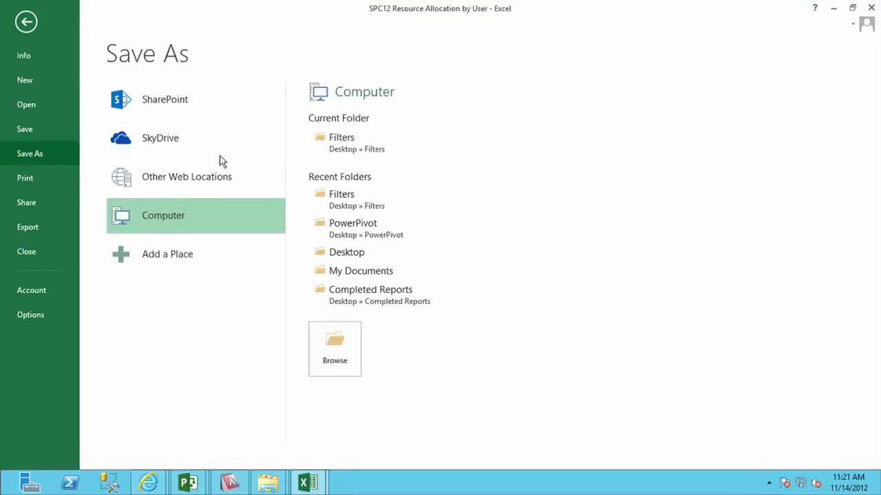
left_click(160, 105)
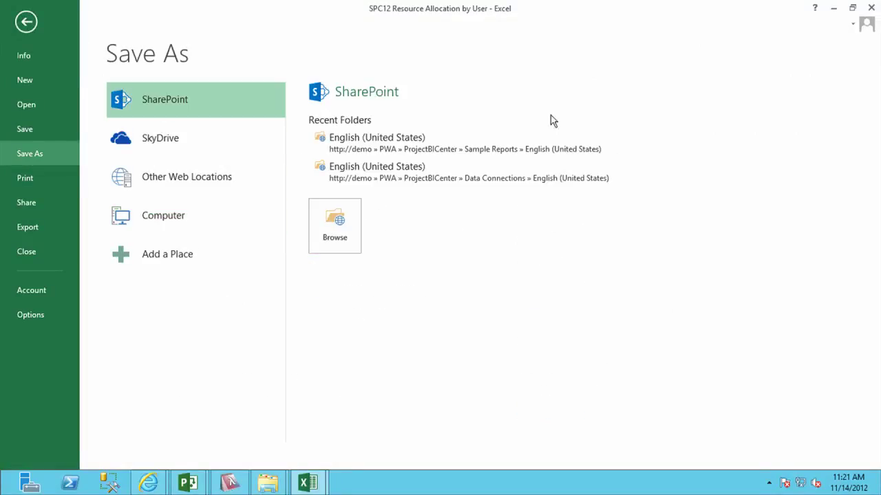
left_click(406, 150)
Review the editable-cell parameters in Browser View Options, then cancel both dialogs.
left_click(167, 284)
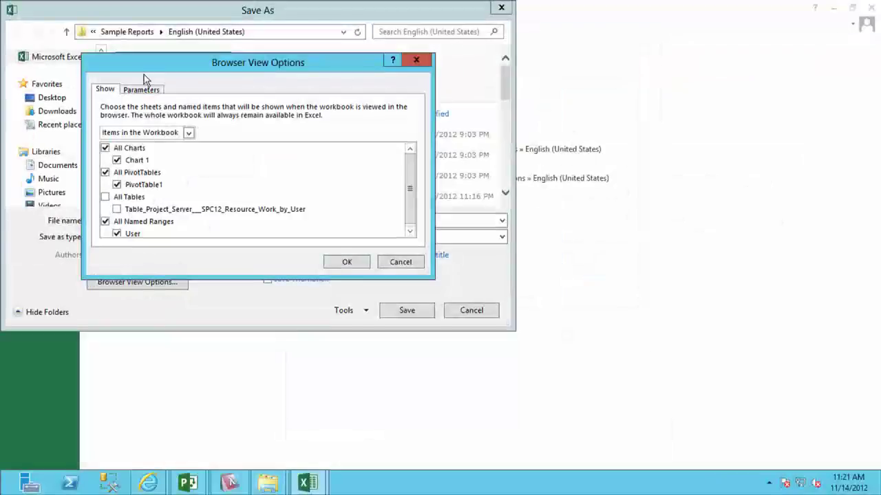
left_click(142, 89)
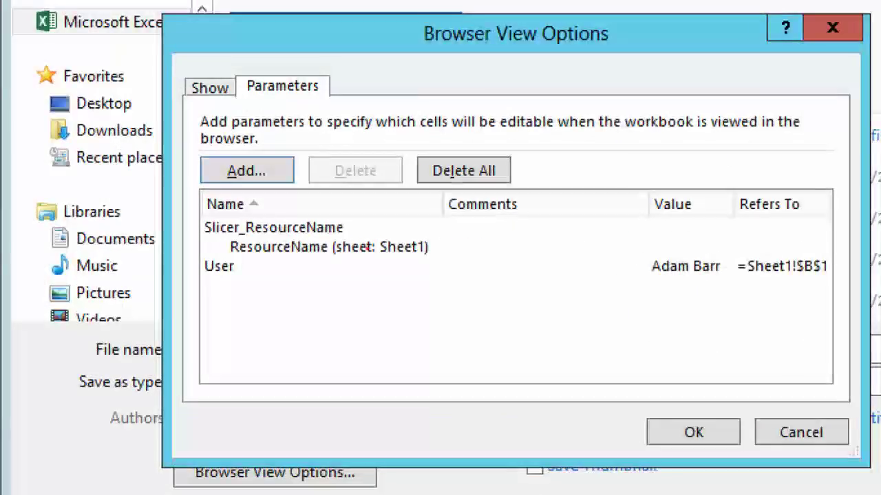
mouse_move(264, 199)
left_mouse_down()
mouse_move(236, 191)
mouse_move(140, 234)
mouse_move(489, 344)
mouse_move(285, 177)
mouse_move(274, 178)
left_mouse_up()
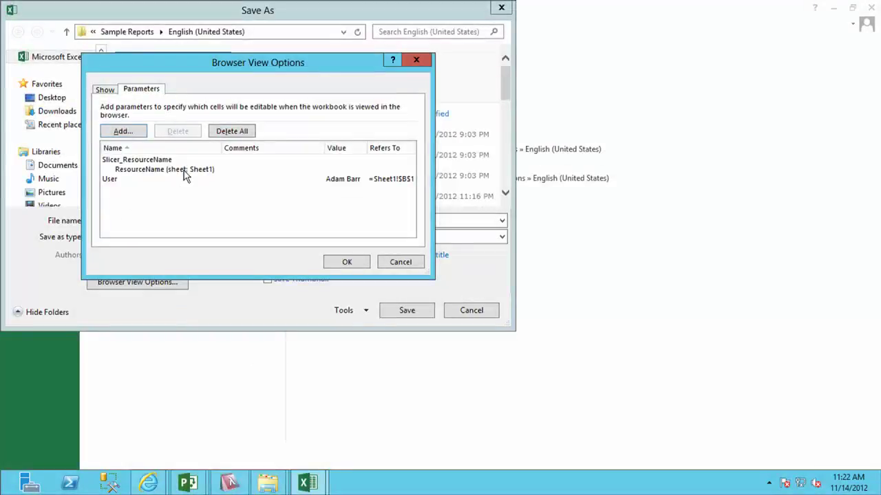
left_click(393, 264)
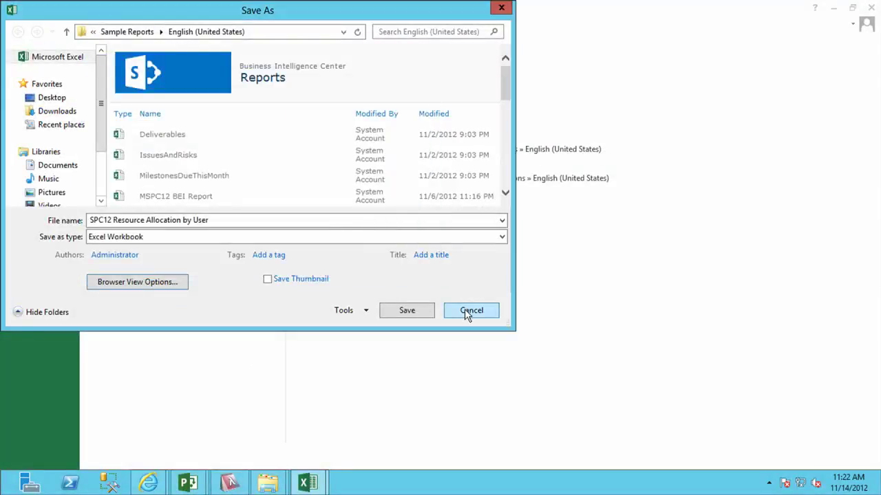
left_click(465, 310)
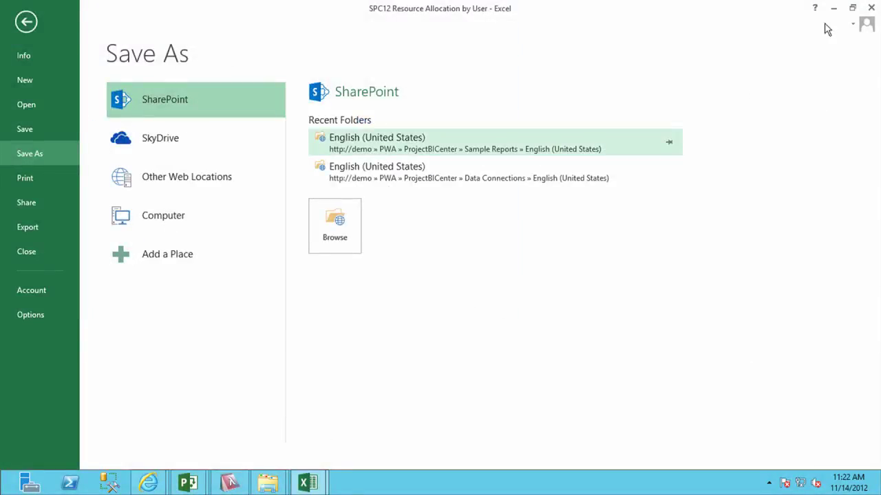
Connect to the 192.168.150.1 server with the other user's saved .rdp file, entering that user's password.
left_click(578, 8)
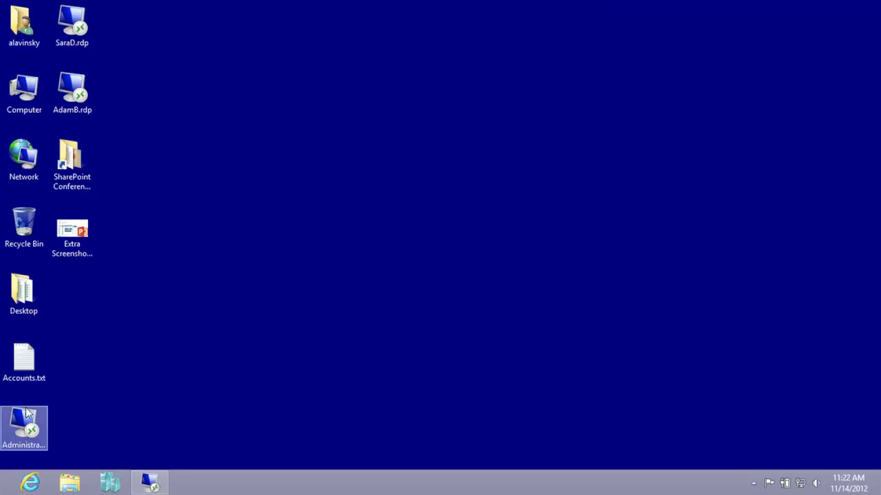
double_click(59, 22)
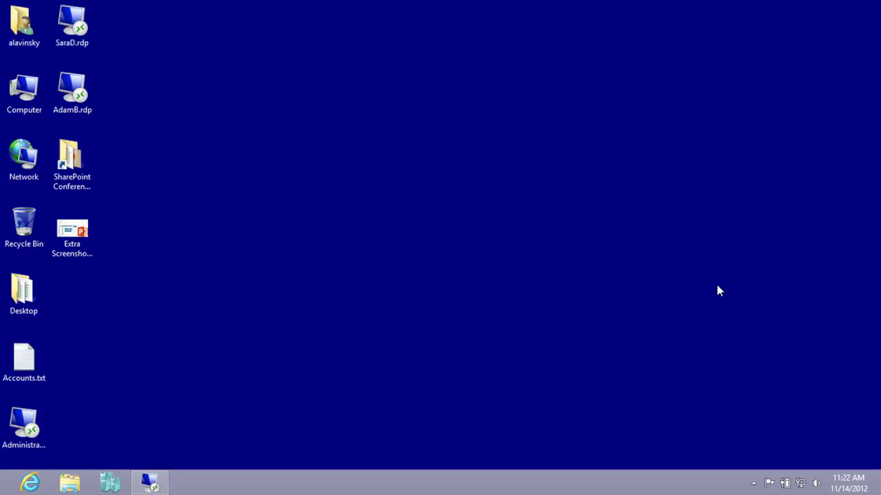
type("•••••••")
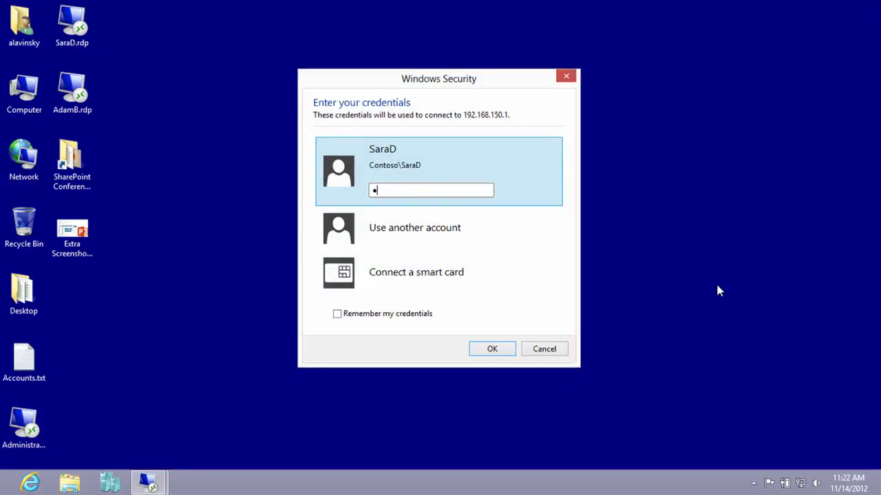
type("•••")
key("Return")
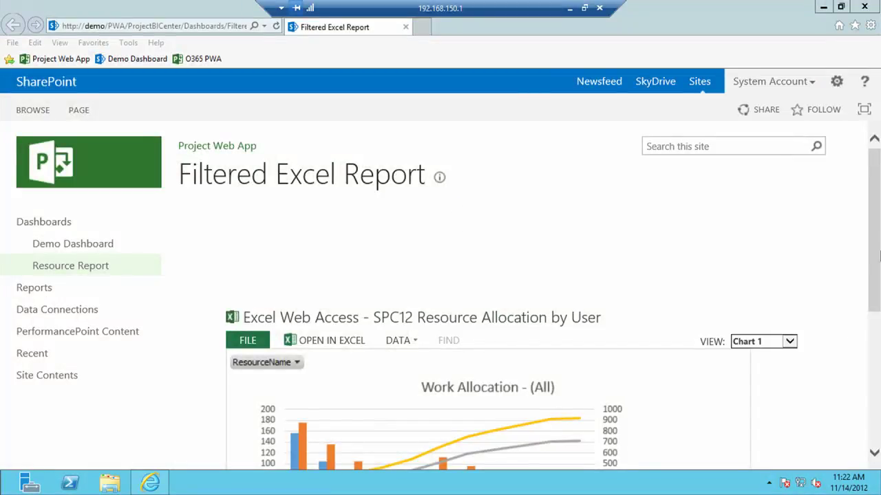
Switch the Filtered Excel Report page into edit mode with PAGE > Edit Page.
left_click_drag(872, 261, 847, 350)
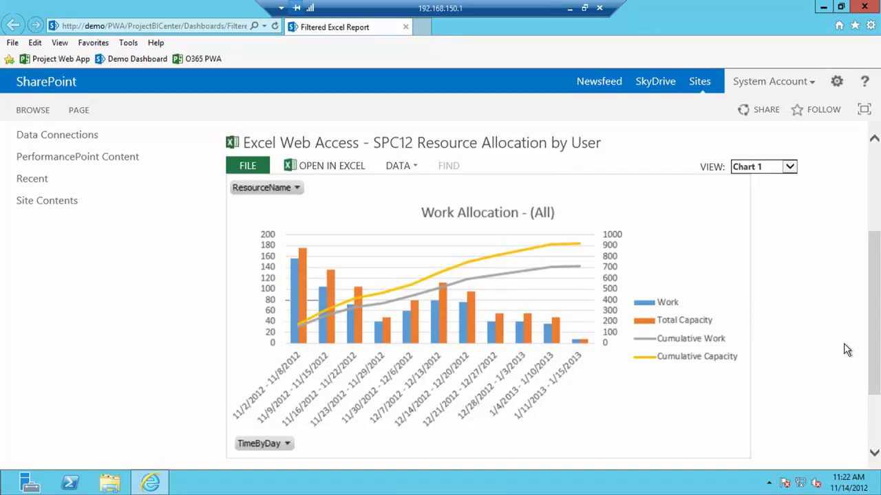
left_click(67, 113)
left_click(22, 148)
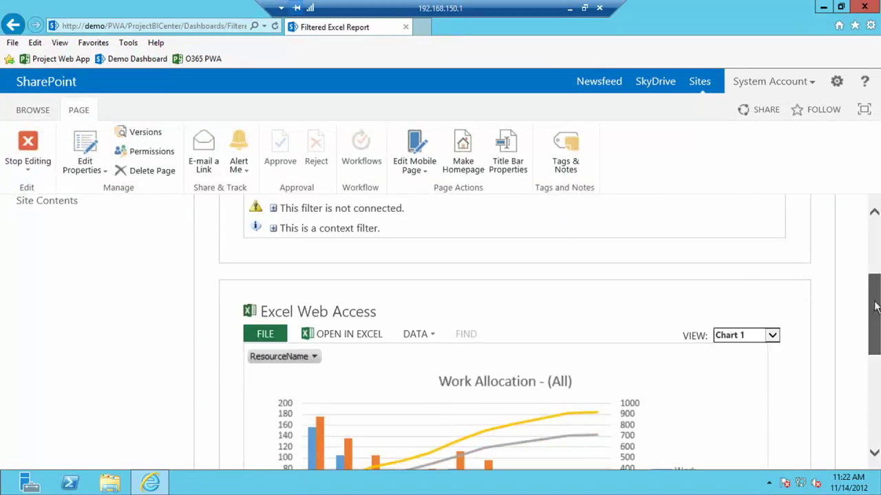
left_click_drag(875, 306, 871, 246)
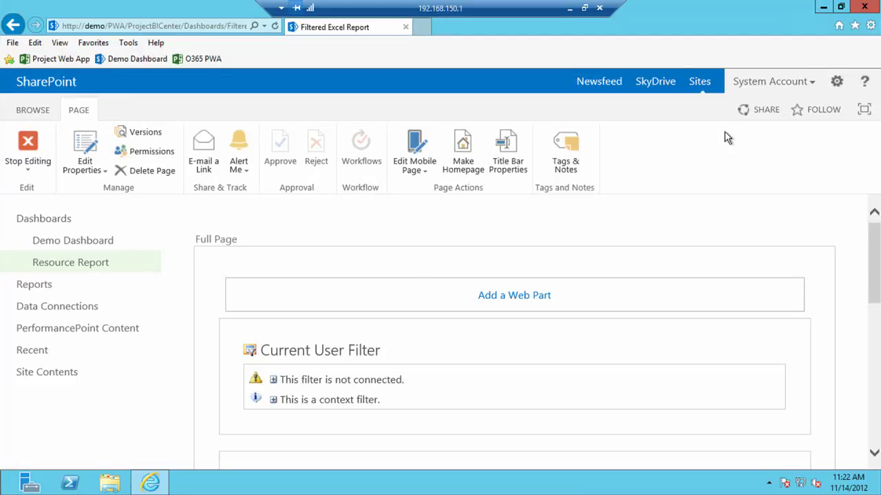
Send the Current User Filter's values to Excel Web Access's Slicer_ResourceName parameter, then stop editing.
mouse_move(763, 369)
left_click(762, 350)
mouse_move(722, 432)
mouse_move(638, 432)
left_click(699, 428)
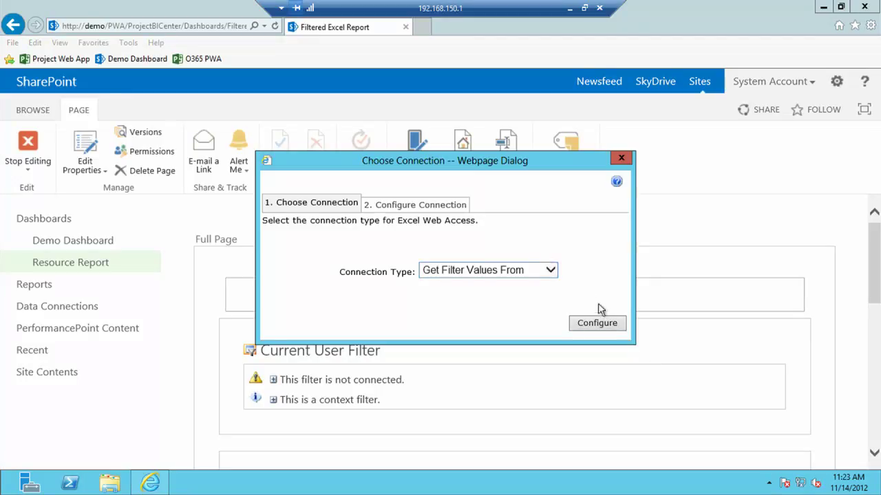
left_click(599, 323)
left_click(470, 311)
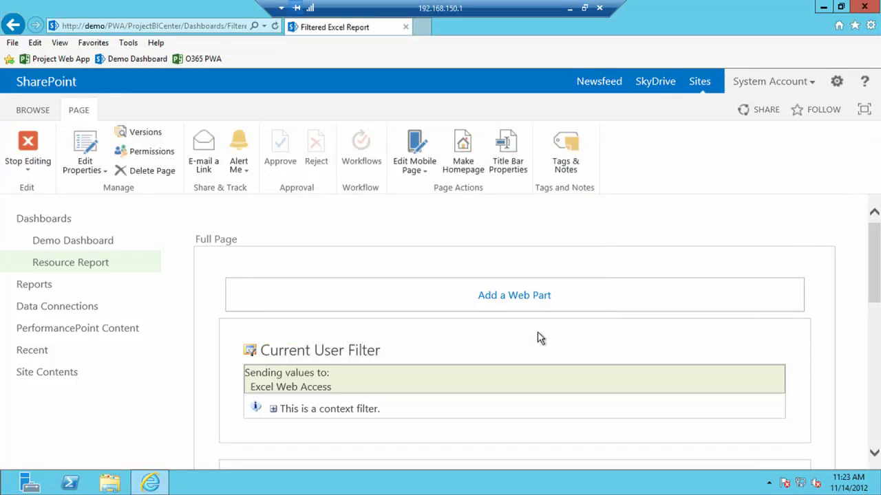
left_click(27, 144)
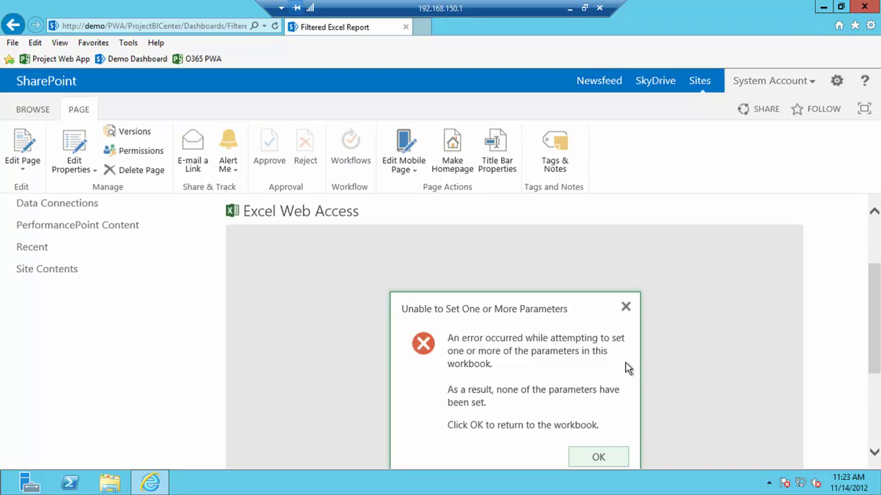
Sign out of the site, let the browser close, and reopen Internet Explorer.
left_click(813, 85)
left_click(749, 138)
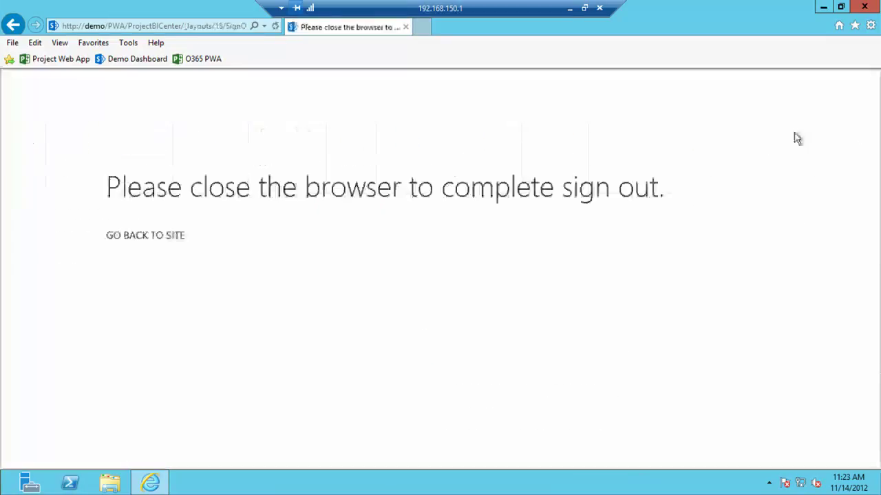
left_click(490, 300)
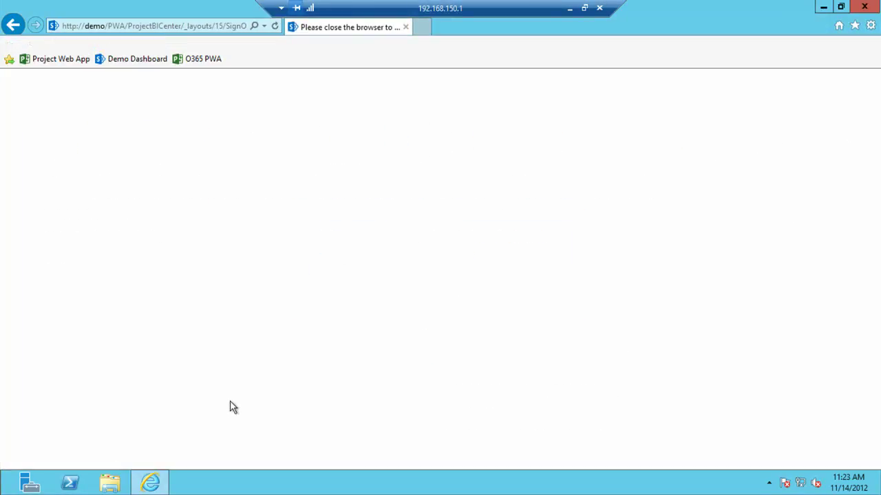
left_click(155, 484)
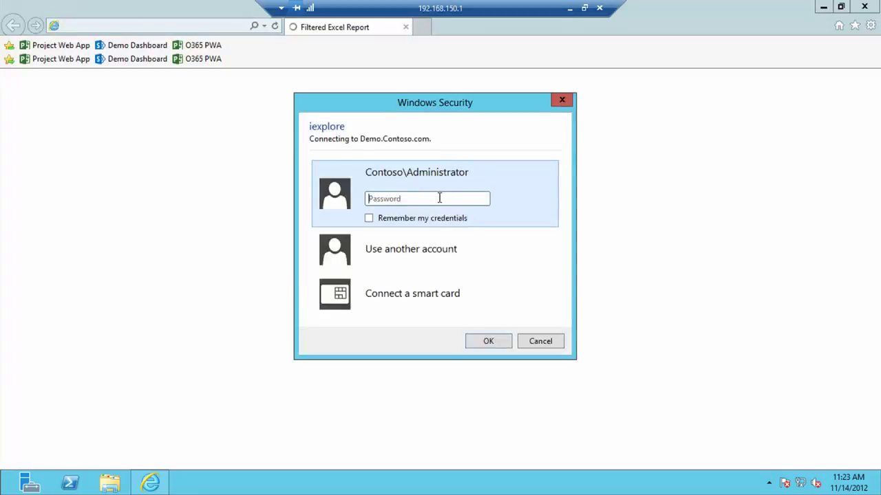
Sign in with another account, entering its user name and password.
left_click(435, 242)
type("AdamB")
key("Tab")
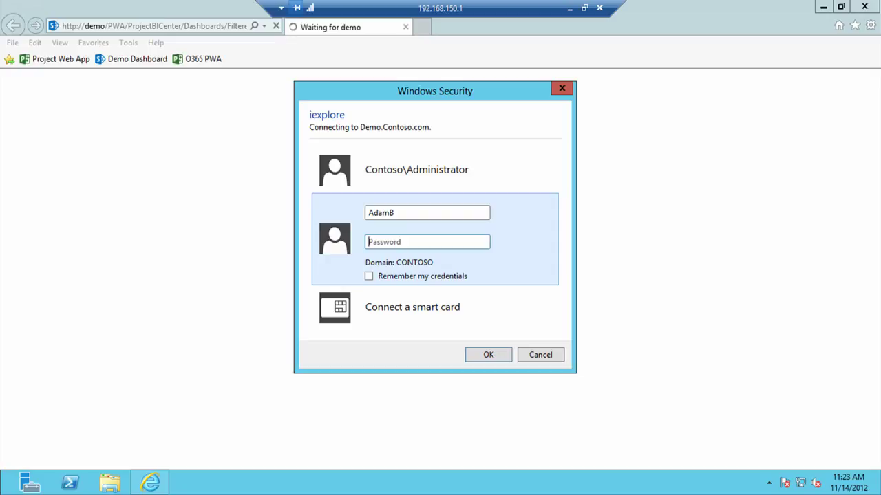
type("pass@word1")
key("Return")
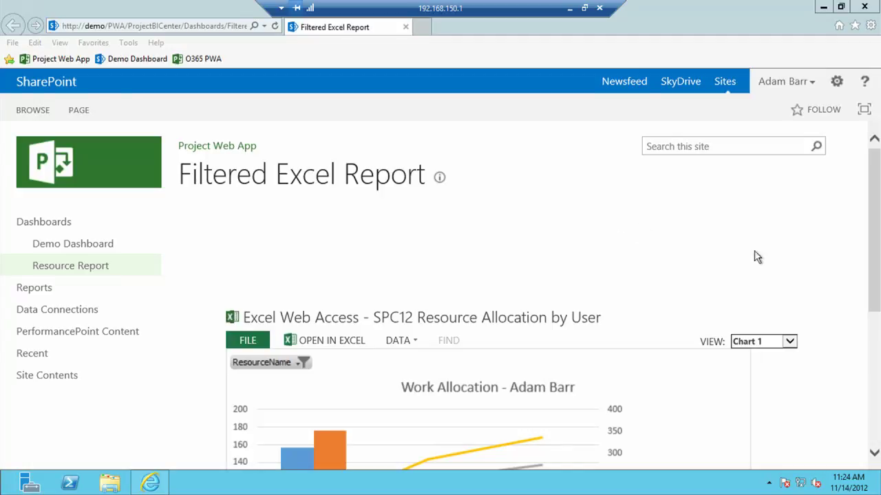
Scroll through the resource work allocation chart, then go to the PWA home page via the Project Web App favorite.
left_click_drag(875, 173, 877, 251)
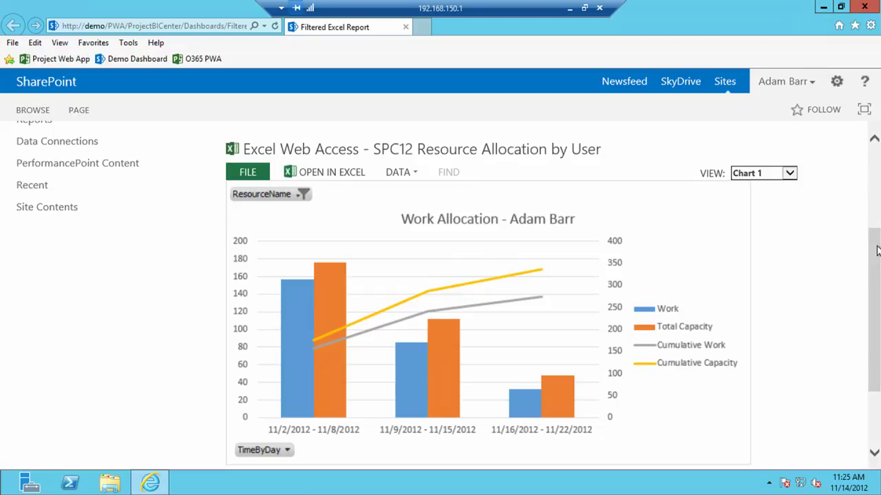
scroll(438, 124, "up", 1)
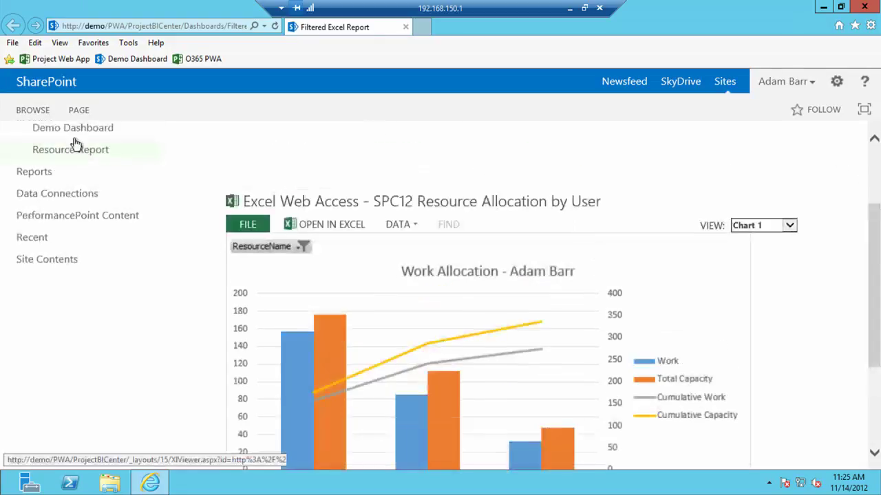
left_click(43, 60)
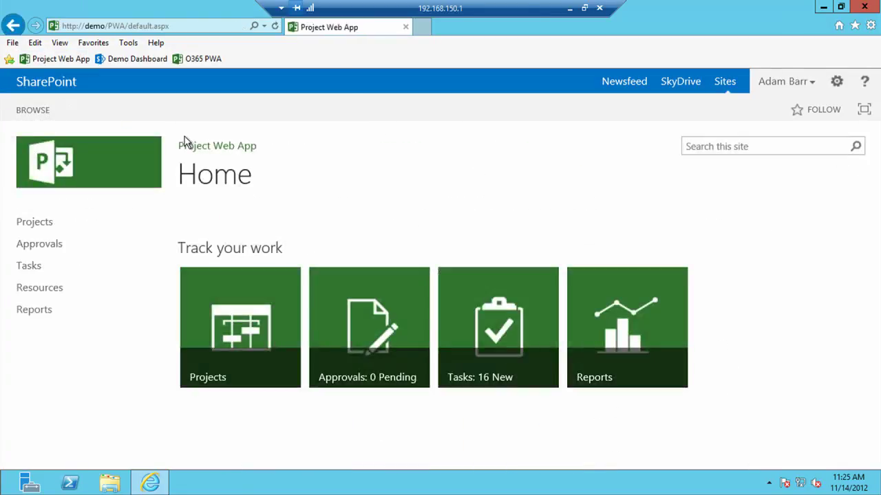
Open the Catalog Publishing project from the Projects list and browse its details.
left_click(219, 372)
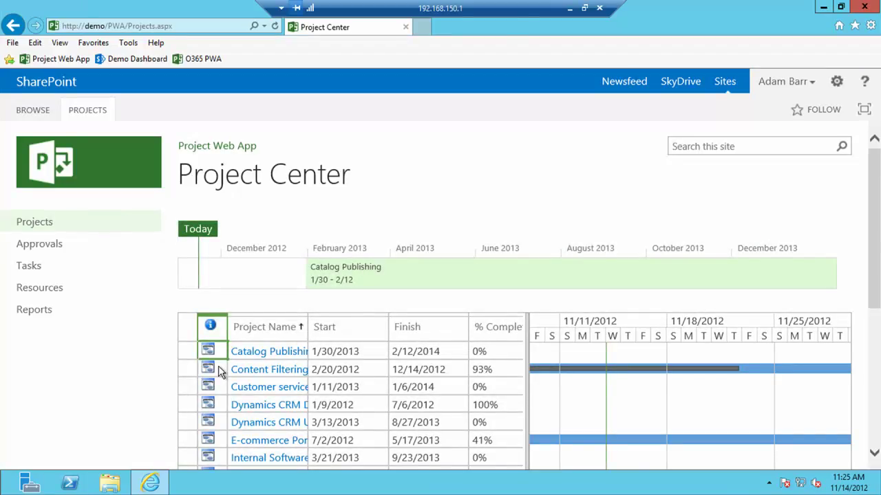
left_click(256, 351)
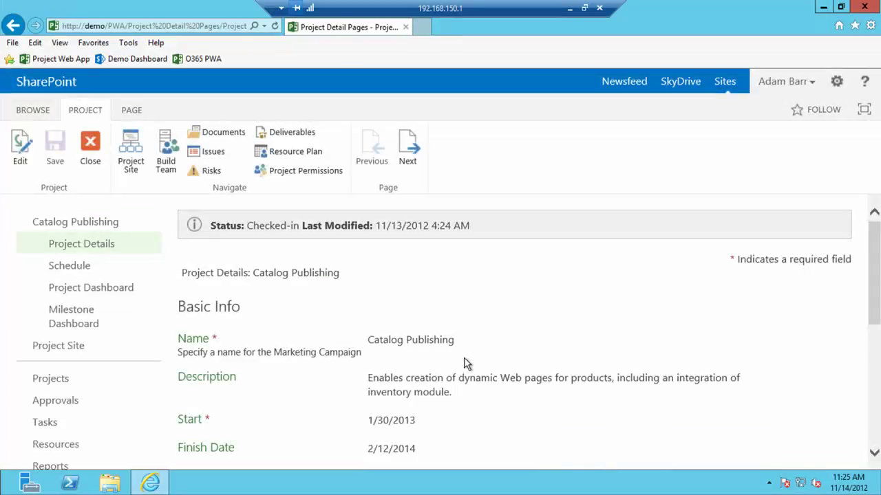
scroll(472, 366, "down", 3)
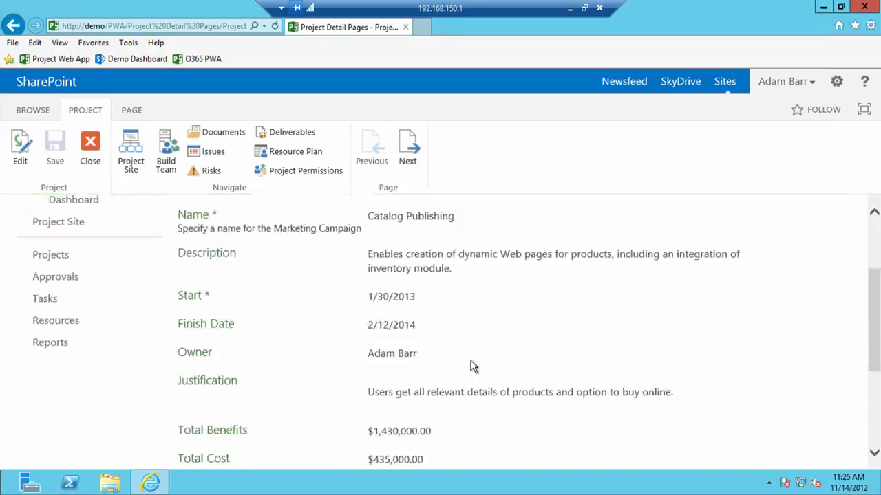
scroll(472, 360, "up", 2)
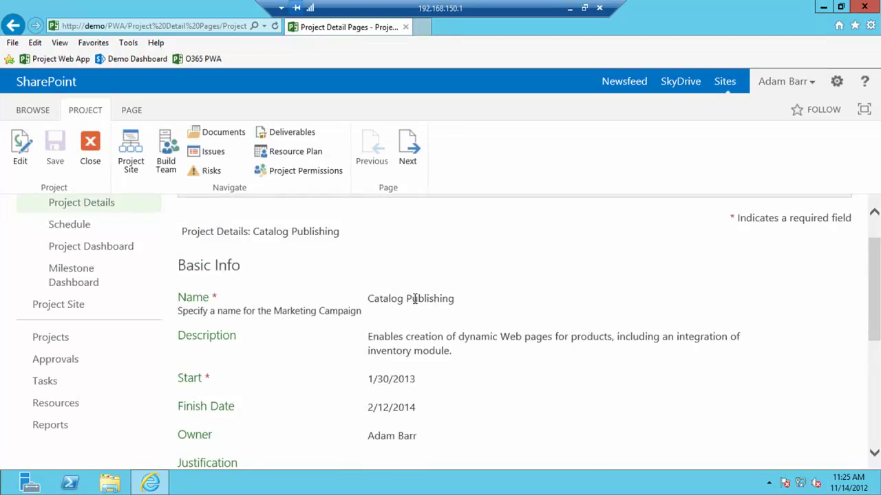
scroll(414, 306, "down", 5)
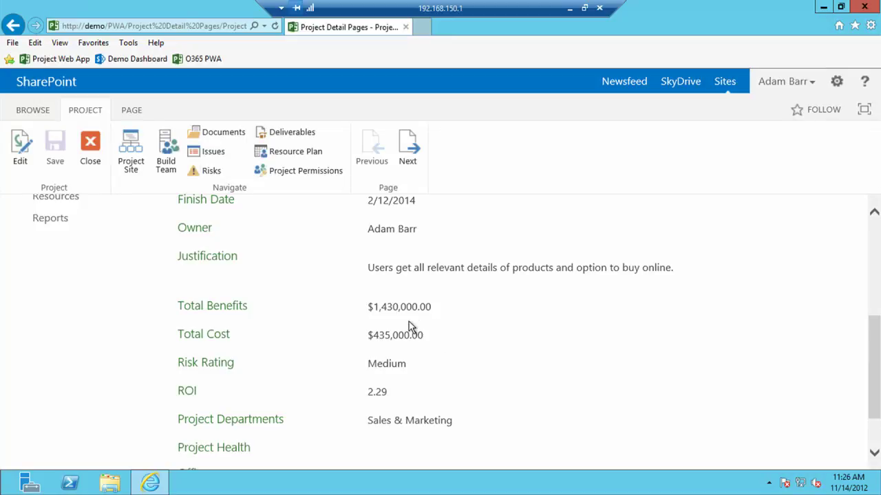
scroll(409, 322, "up", 3)
scroll(409, 314, "up", 4)
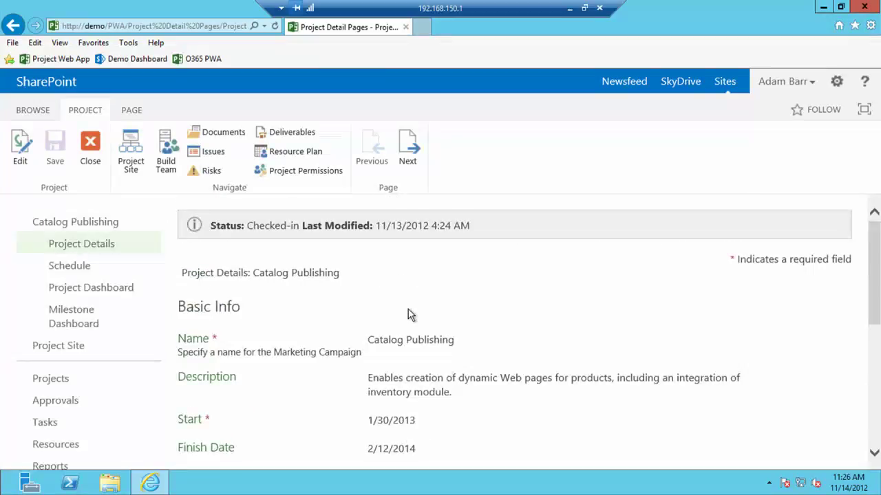
View the project's Schedule, then its Project Dashboard, scrolling through the work and milestone charts.
left_click(78, 270)
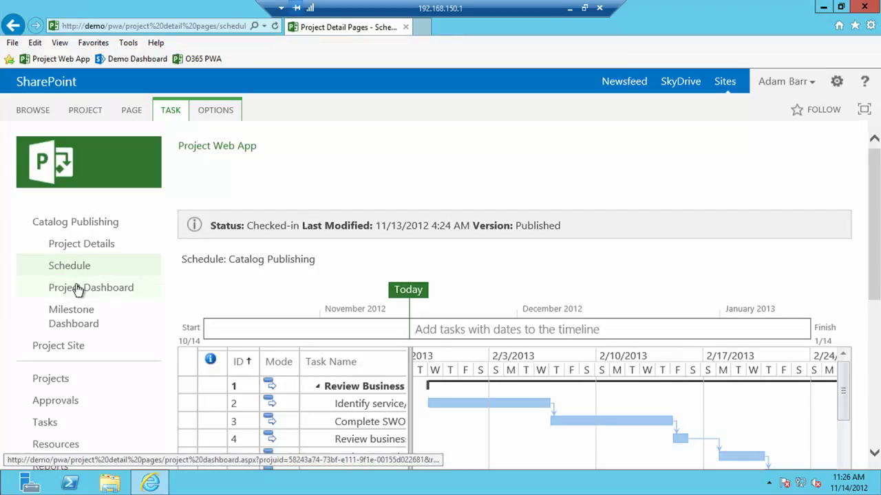
left_click(74, 286)
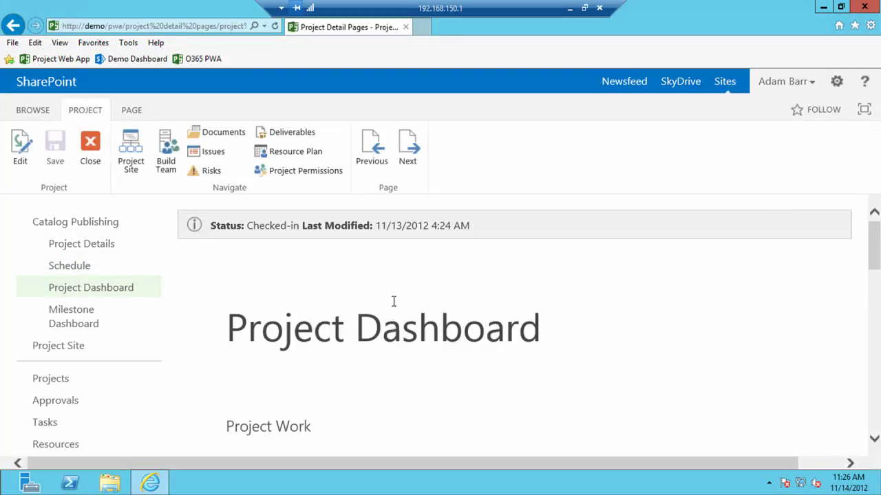
scroll(585, 272, "down", 4)
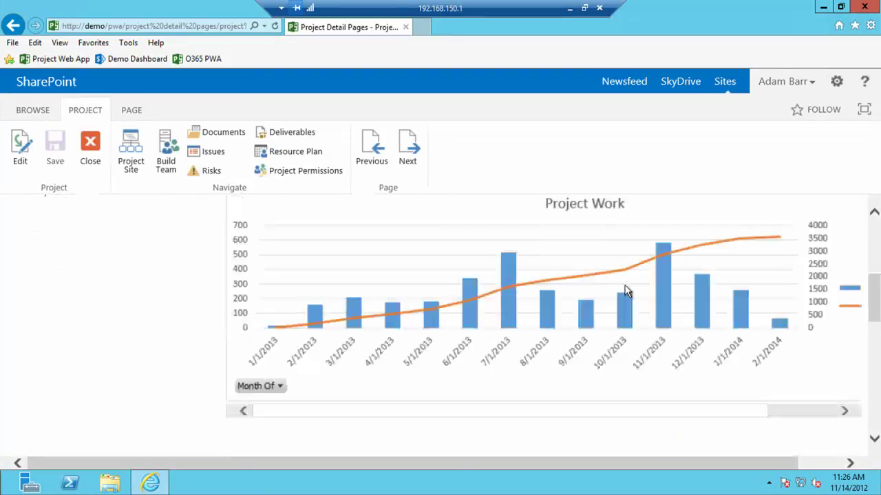
scroll(624, 316, "down", 1)
scroll(626, 339, "up", 4)
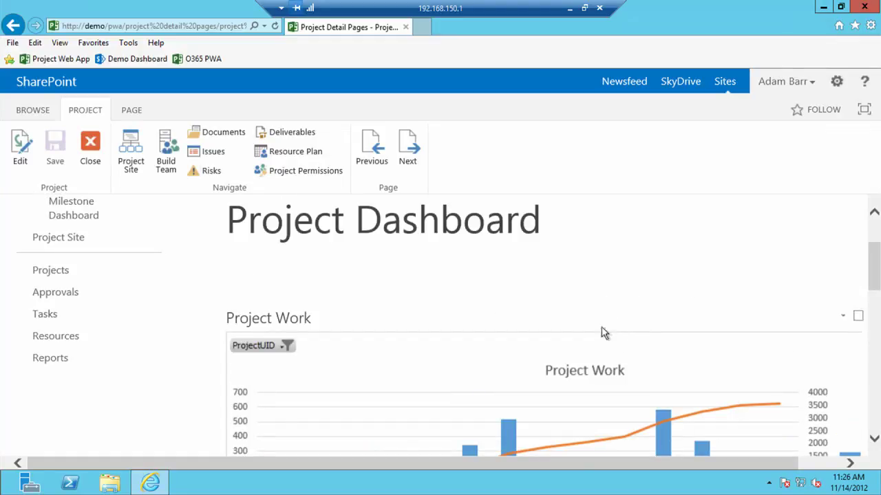
scroll(599, 348, "down", 4)
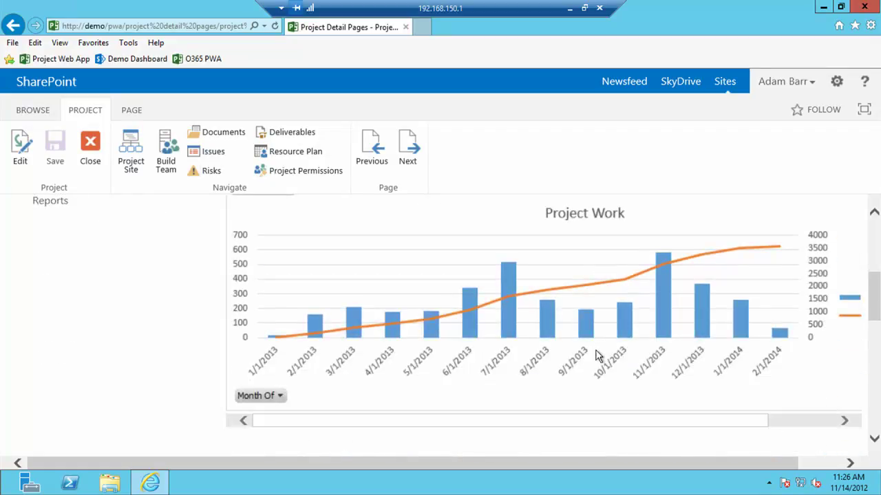
scroll(596, 377, "down", 3)
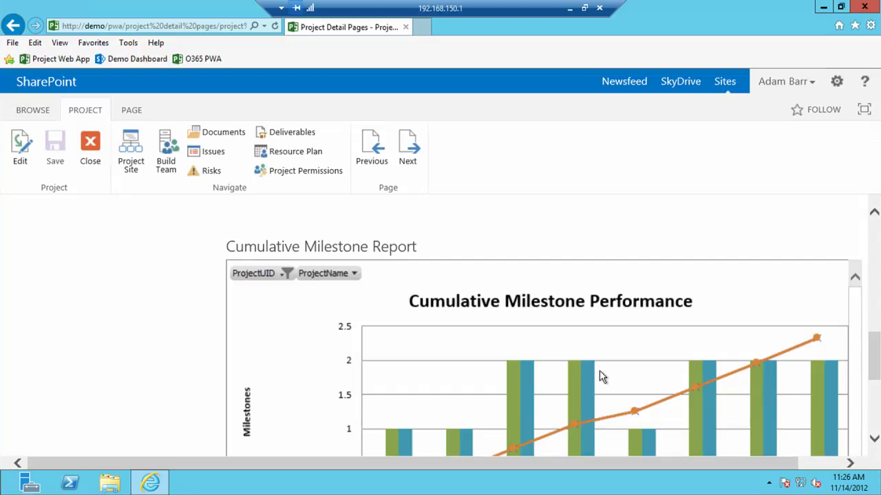
scroll(491, 334, "down", 1)
scroll(515, 320, "down", 2)
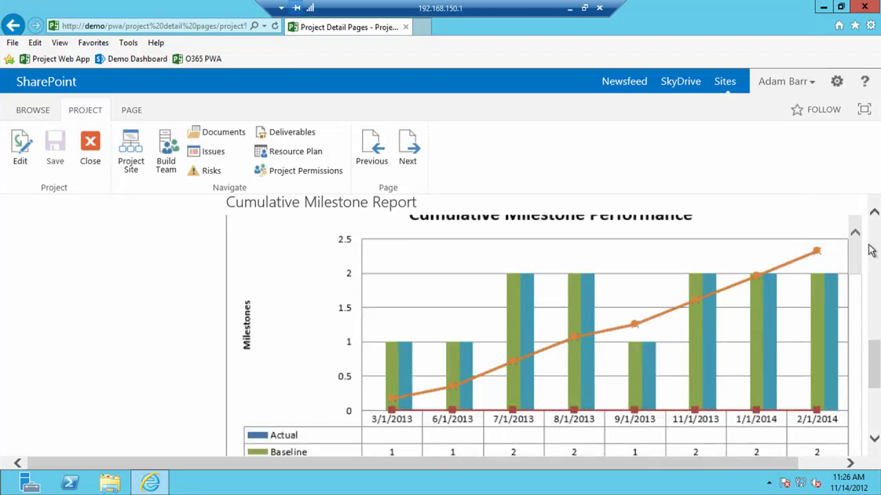
scroll(791, 240, "up", 10)
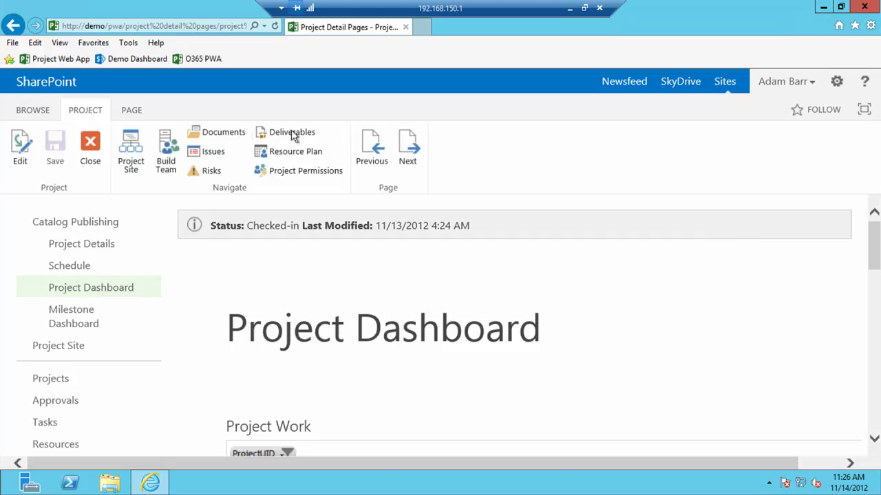
Select the Project Dashboard page's full URL in the address bar, then minimize Remote Desktop.
left_click(198, 31)
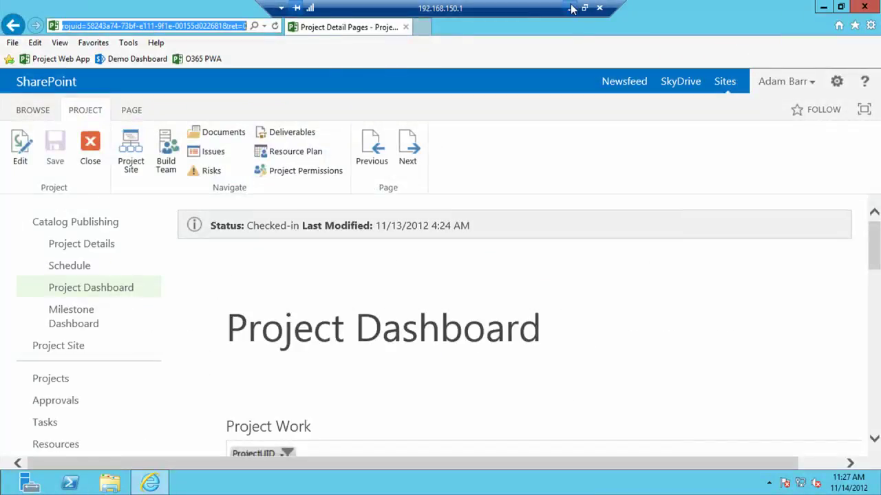
left_click(571, 8)
Restore the Administrator remote session and show the desktop.
mouse_move(147, 482)
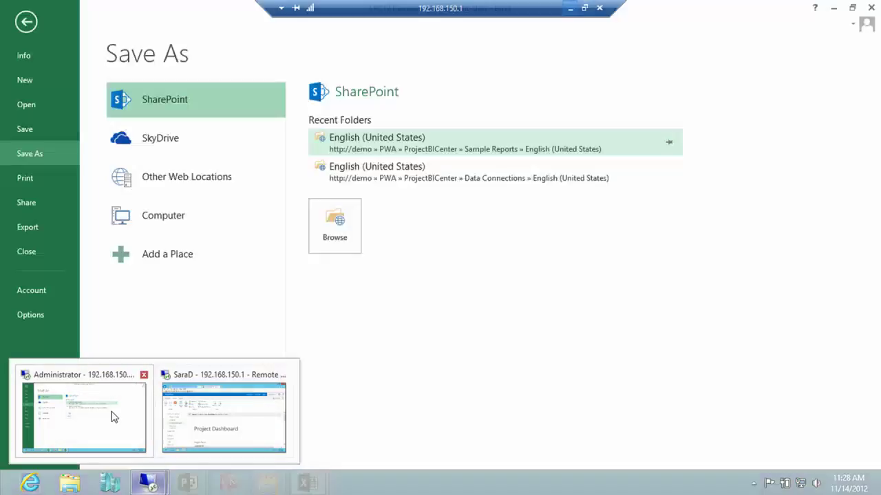
left_click(113, 417)
mouse_move(878, 2)
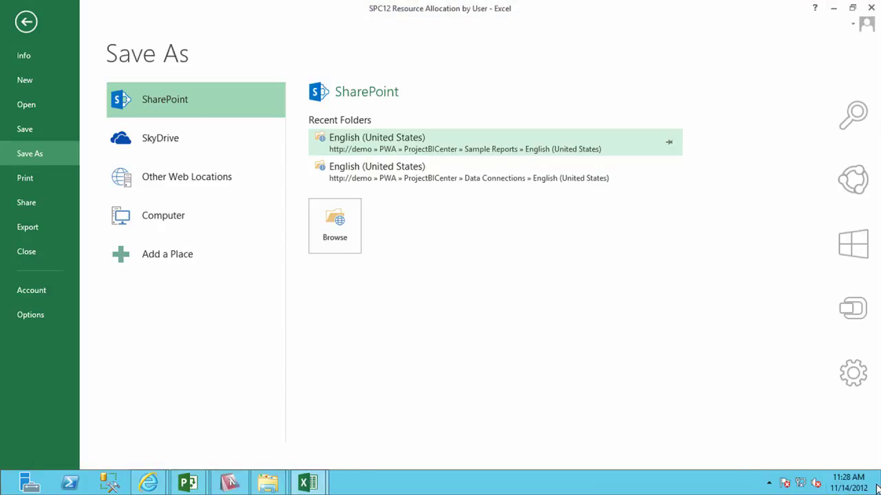
left_click(878, 489)
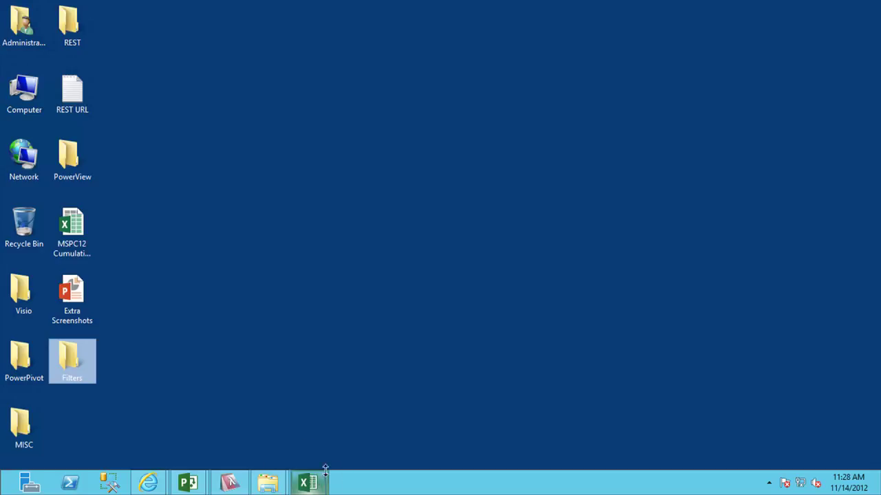
From the Cumulative Milestone PowerPivot Example workbook, create a new blank workbook via File > New.
left_click(313, 484)
left_click(234, 406)
left_click(21, 28)
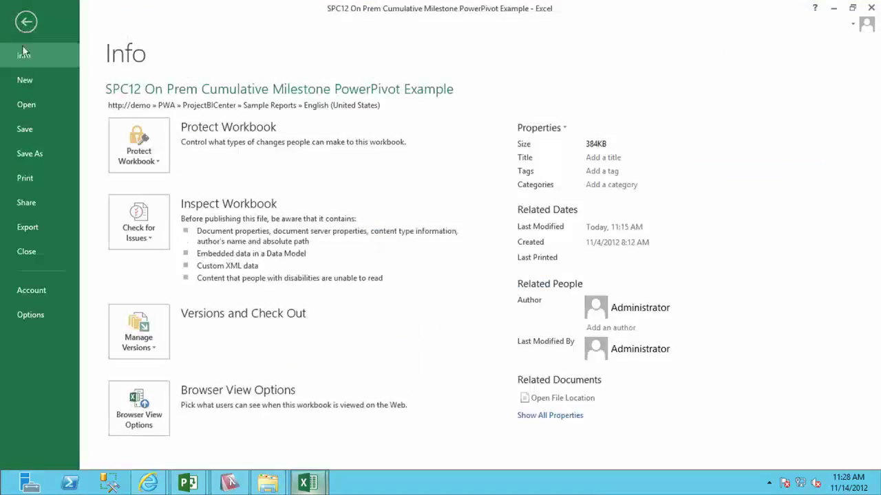
left_click(24, 83)
left_click(203, 255)
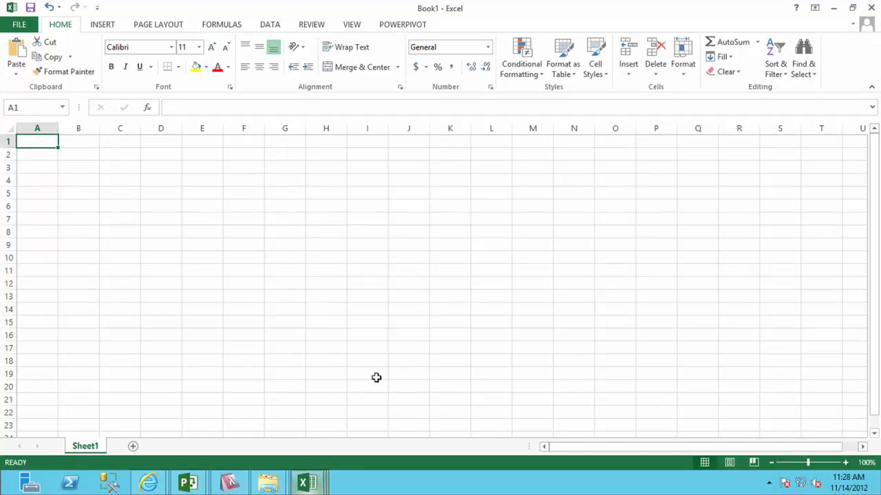
Run the SPC12 Geographic Report query in LINQPad and review the returned project rows.
left_click(230, 483)
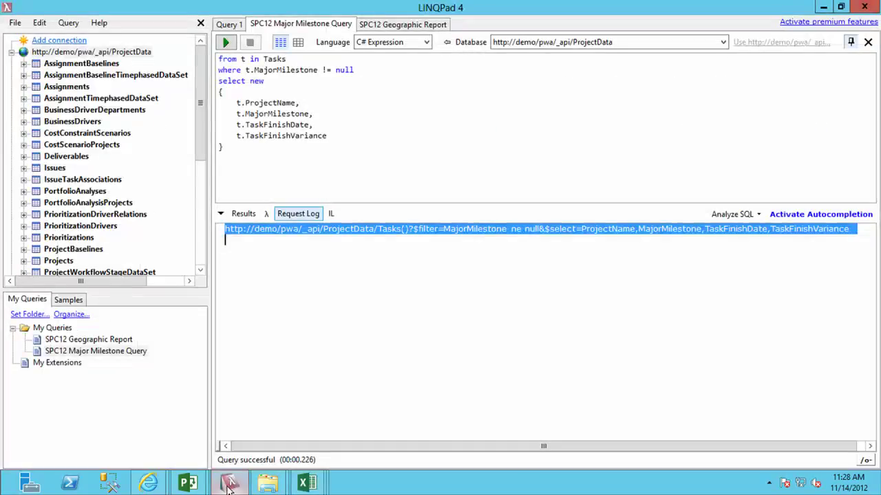
left_click(398, 26)
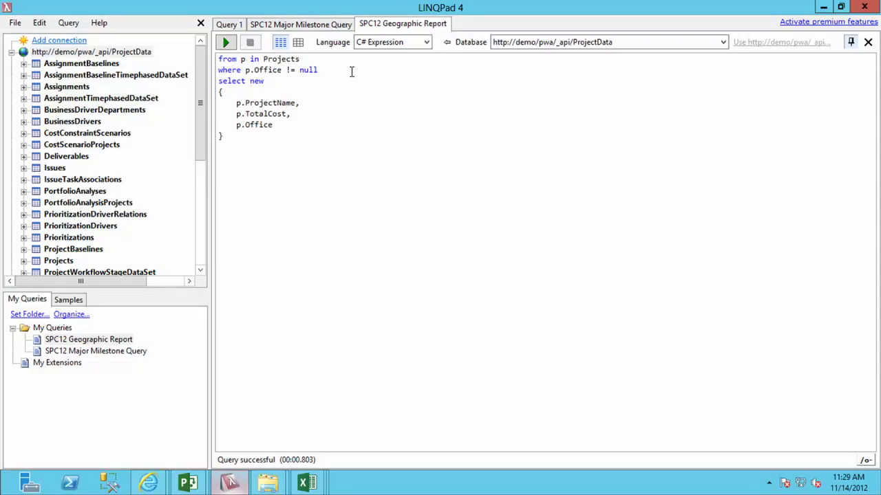
left_click(228, 44)
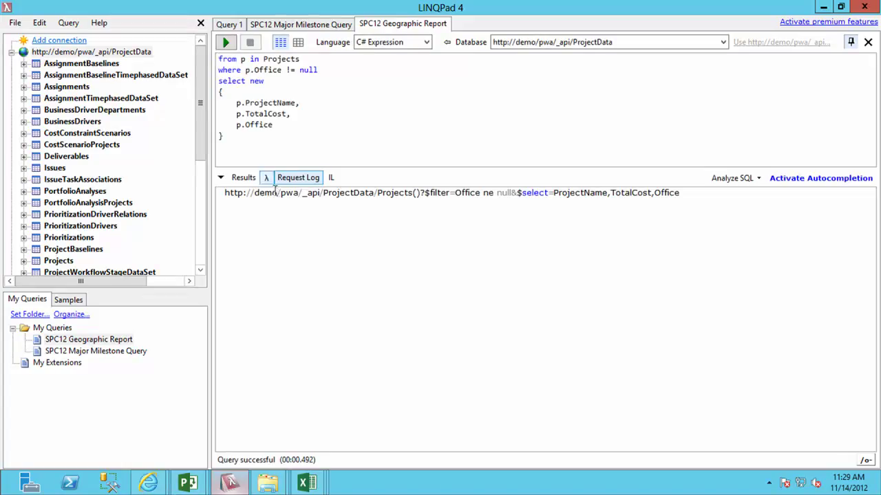
left_click(243, 179)
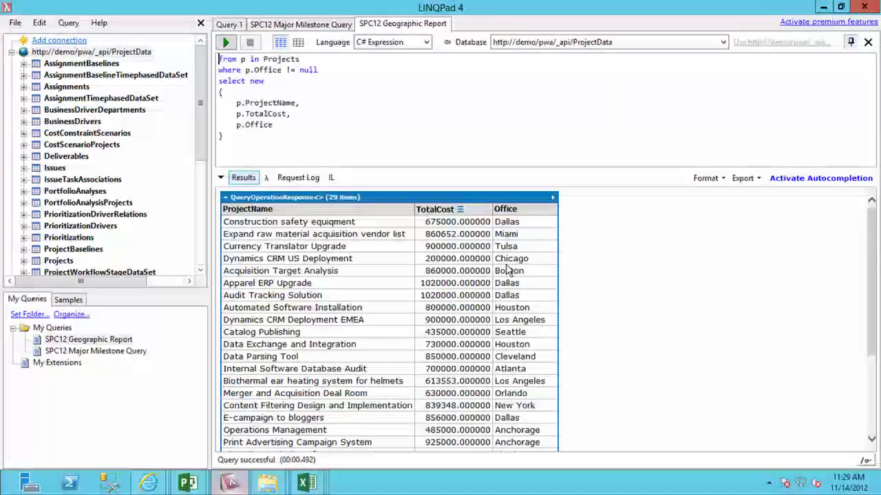
Select and copy the OData request URL from the Request Log.
left_click(296, 181)
left_click(337, 193)
key("End")
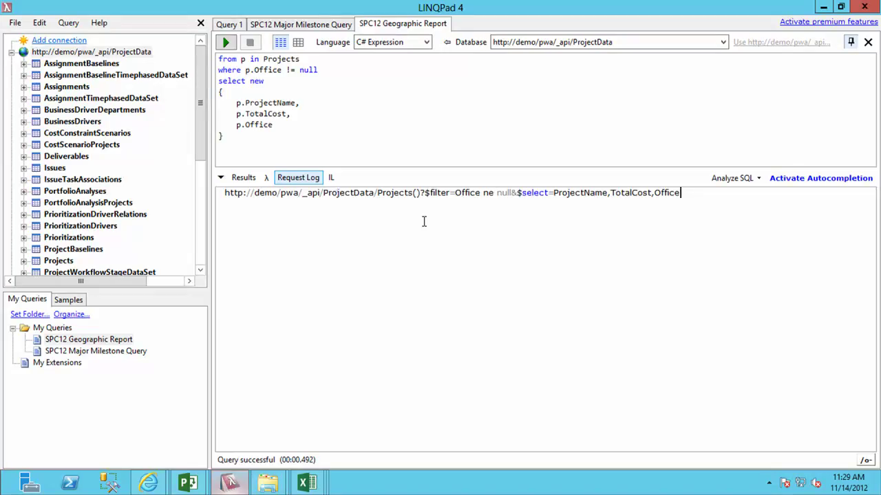
key("shift+Home")
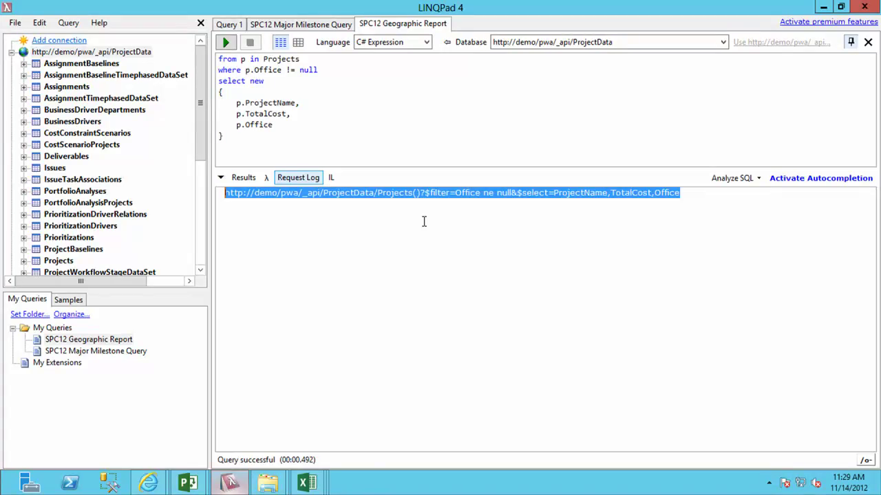
left_click(308, 482)
In Book1, start a From OData Data Feed connection using the copied URL as the feed location.
left_click(483, 439)
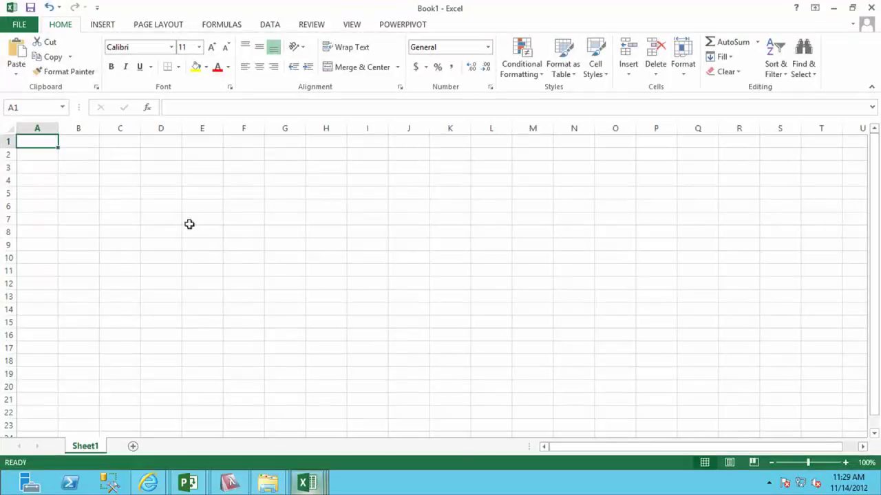
left_click(269, 25)
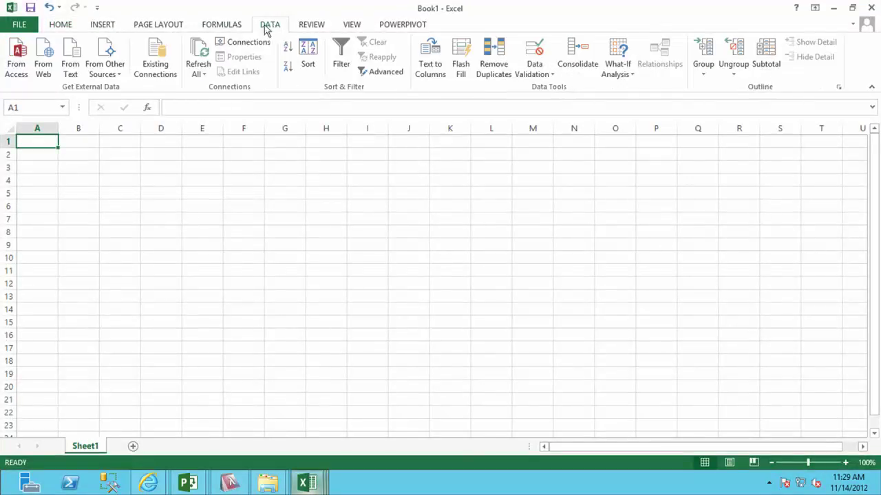
left_click(113, 76)
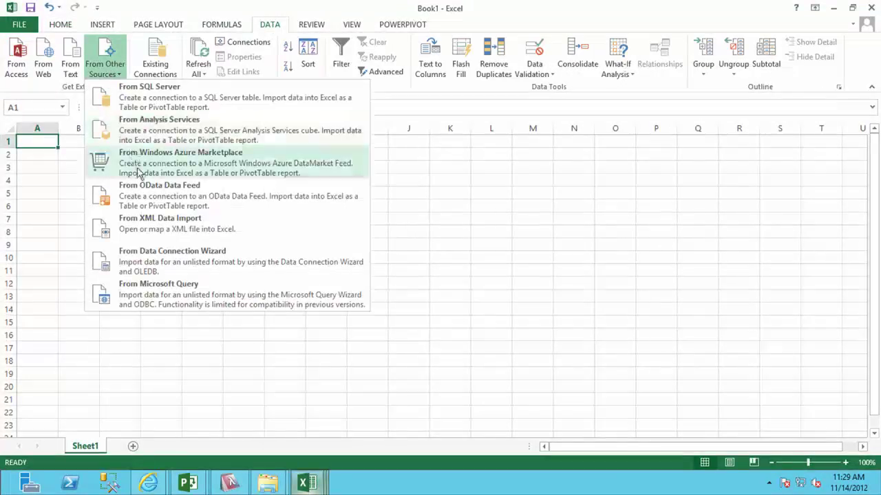
left_click(147, 196)
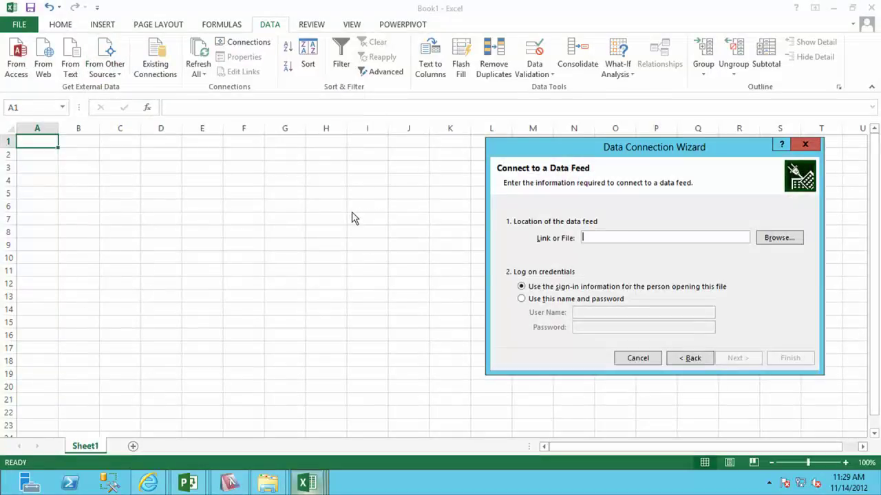
key("ctrl+v")
left_click_drag(637, 148, 366, 155)
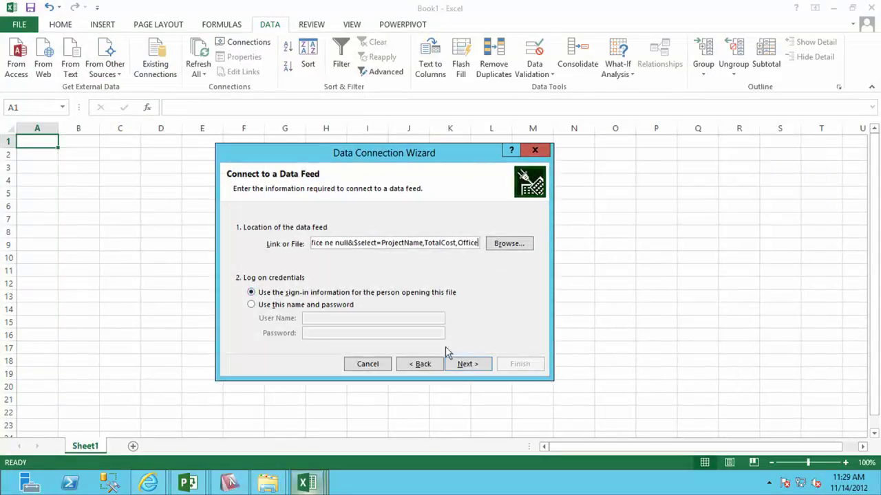
left_click(459, 364)
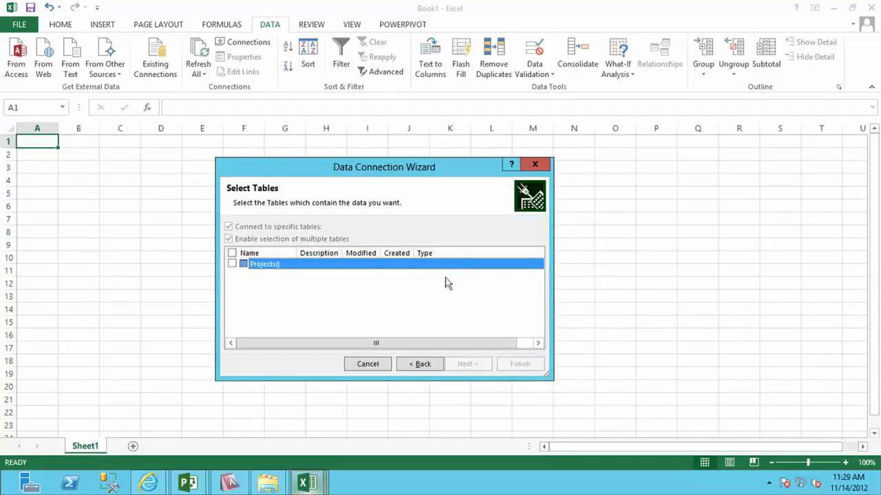
Select the Projects() table, replace the existing connection file, and import as a Power View Report.
left_click(232, 264)
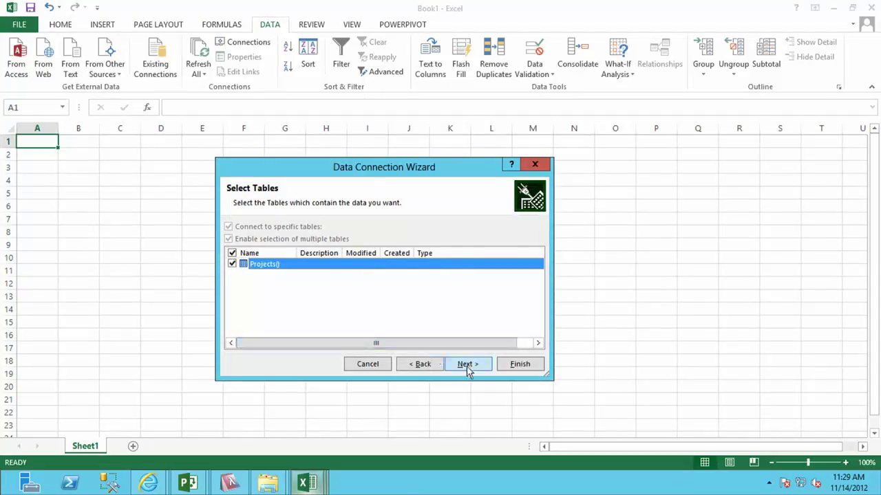
left_click(468, 365)
left_click(520, 364)
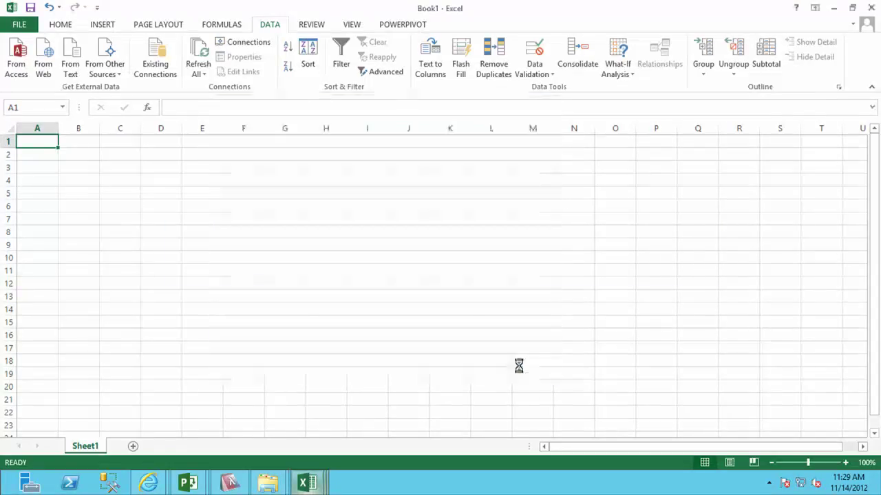
left_click(415, 271)
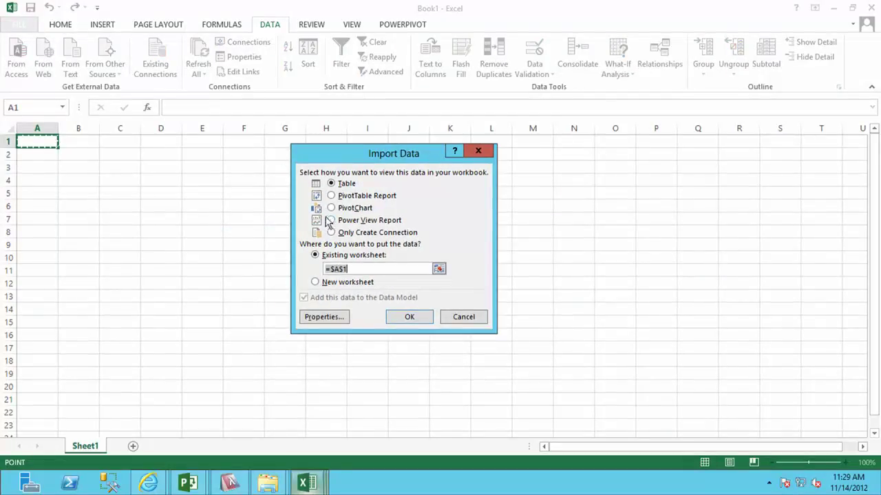
left_click(331, 220)
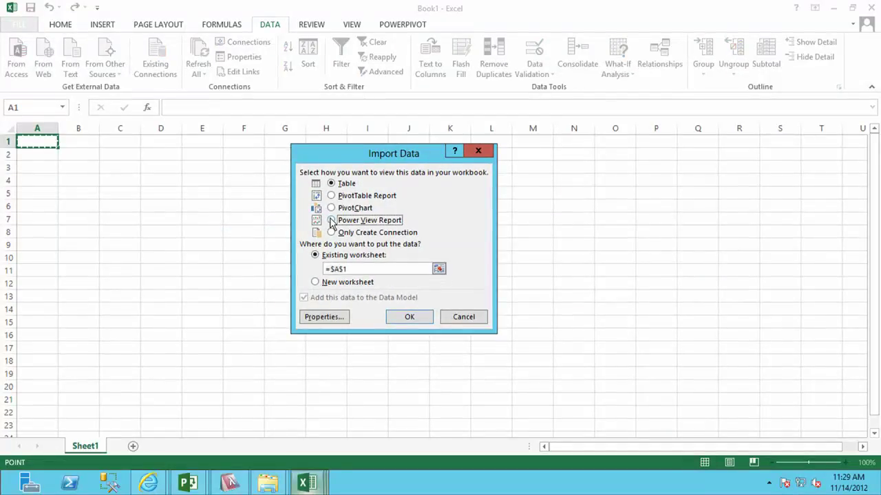
left_click(401, 316)
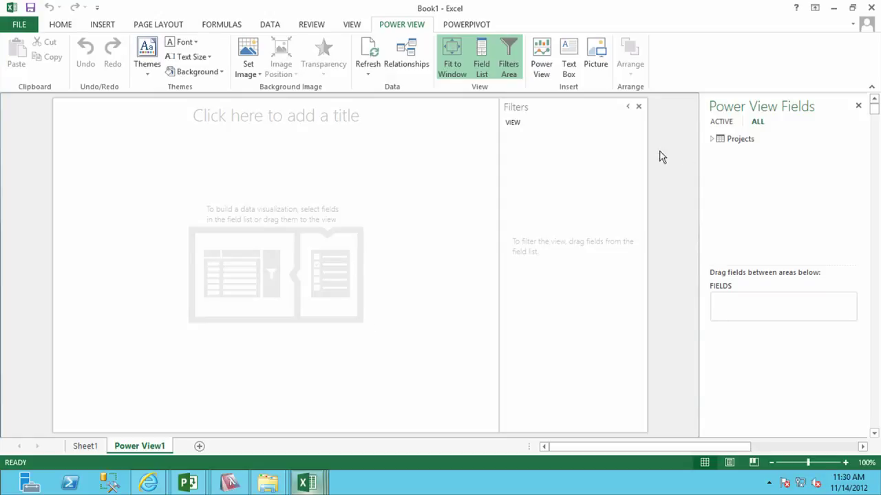
Expand Projects in Power View Fields and tick Office, ProjectName and TotalCost.
left_click(713, 139)
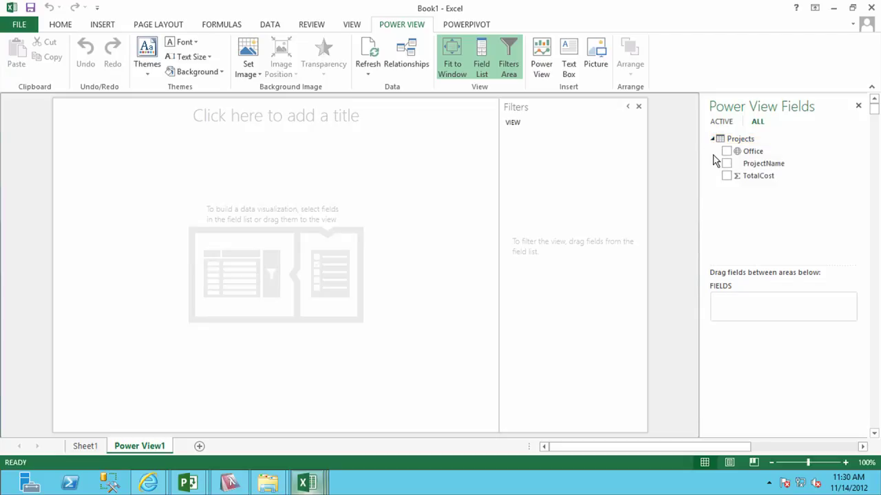
left_click(727, 151)
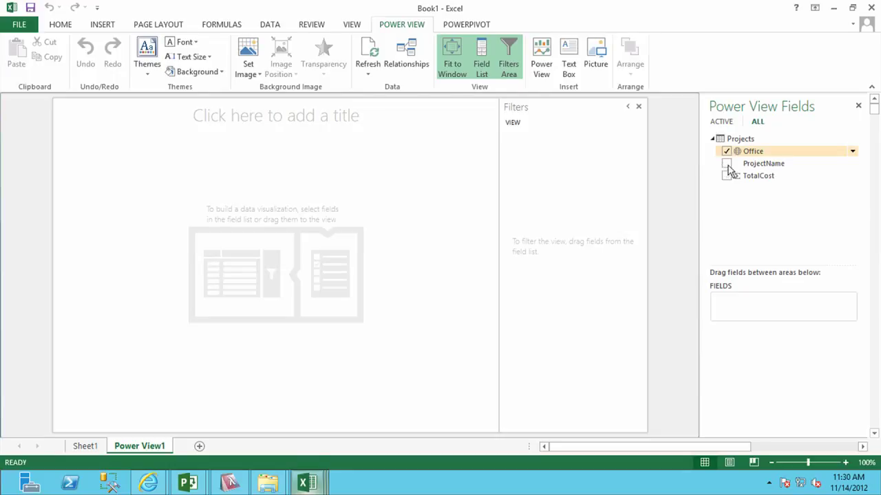
left_click(728, 164)
left_click(727, 176)
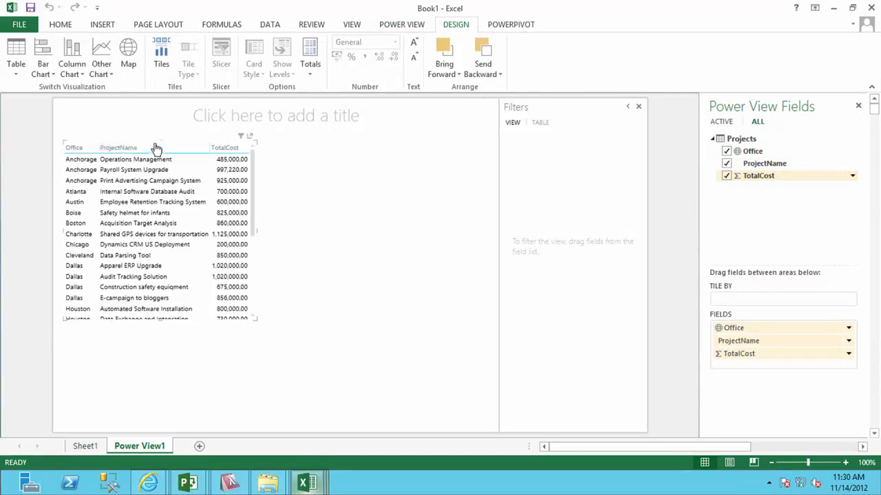
Widen the bubble map with its legend and zoom in on the US states.
left_click_drag(158, 147, 115, 141)
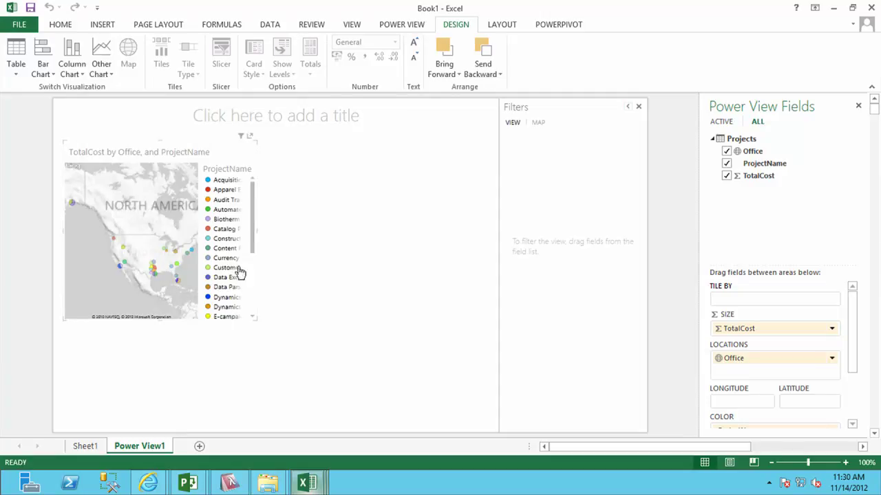
left_click_drag(256, 232, 478, 234)
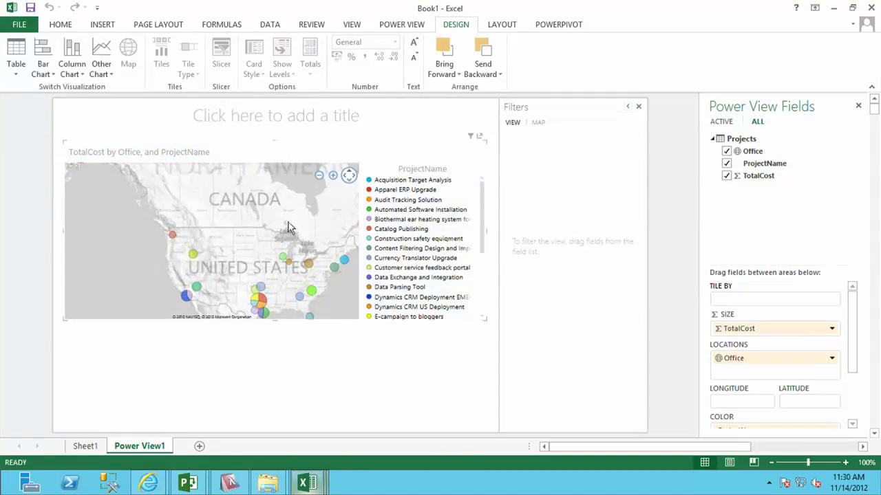
left_click(334, 176)
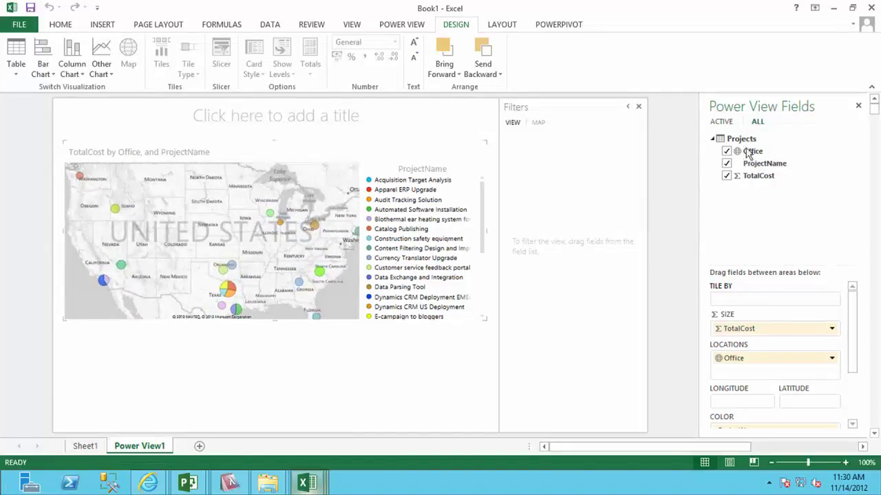
Add a new table below the map with Office, ProjectName and TotalCost.
left_click(308, 381)
left_click(726, 152)
left_click(725, 164)
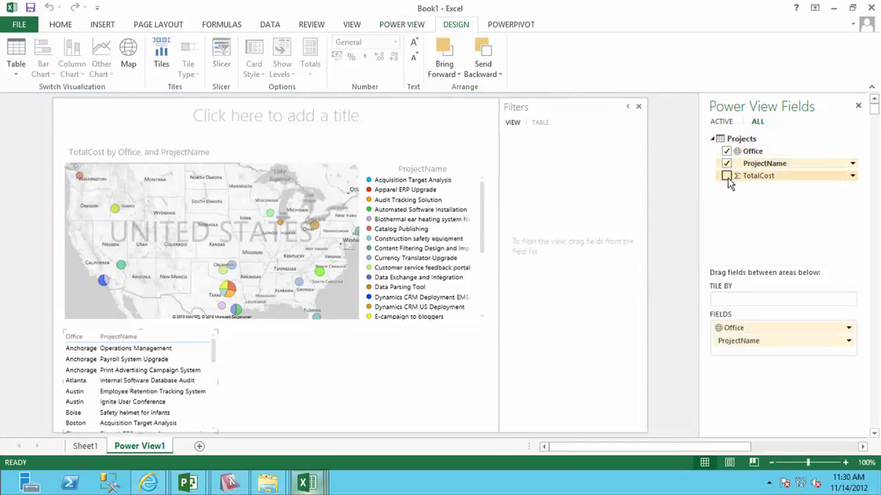
left_click(726, 176)
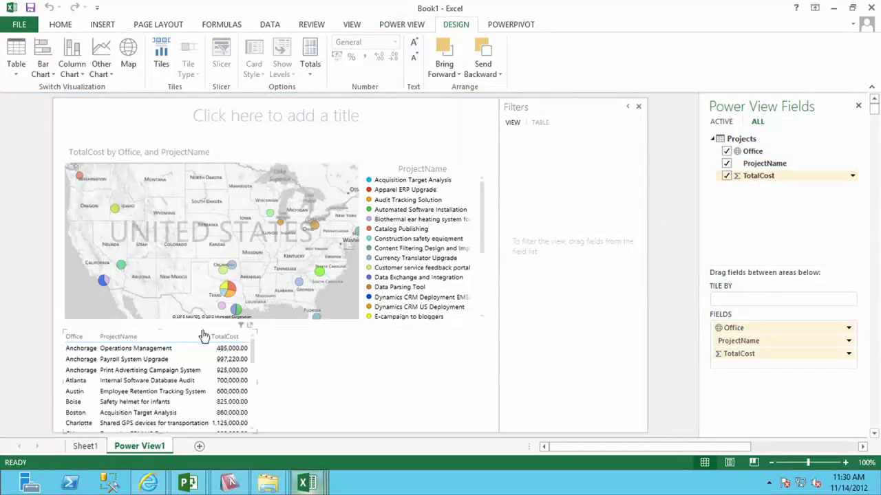
Filter the table via map bubbles: Las Vegas, then Boise, then back to Las Vegas.
left_click(119, 276)
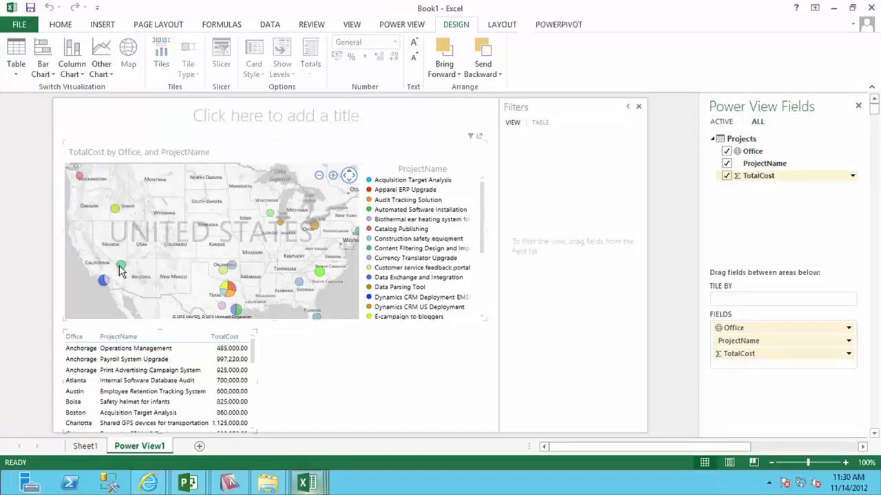
left_click(121, 266)
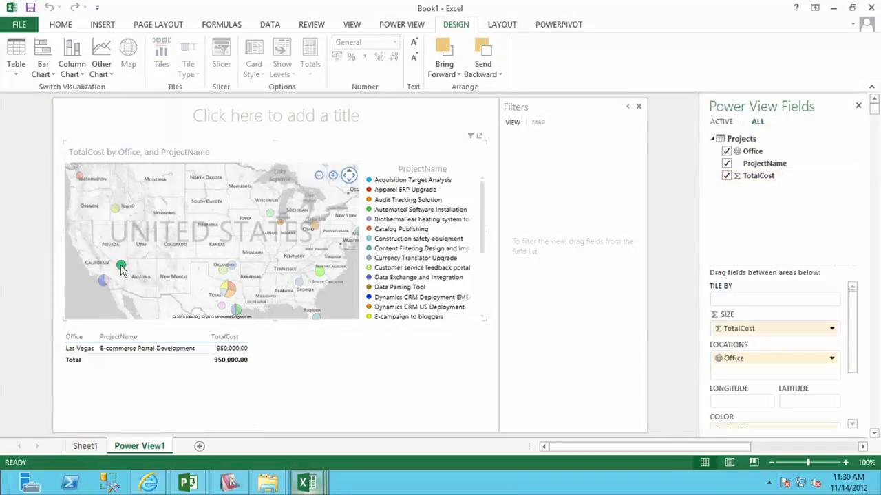
left_click(115, 209)
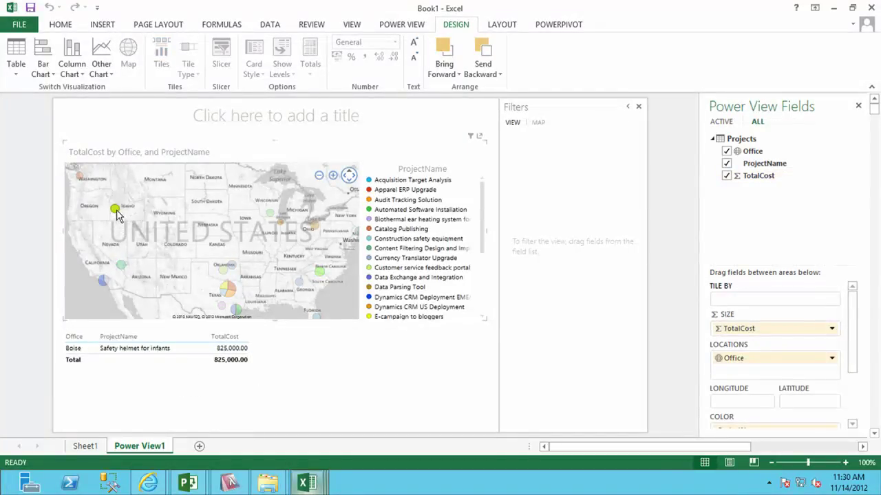
left_click(122, 266)
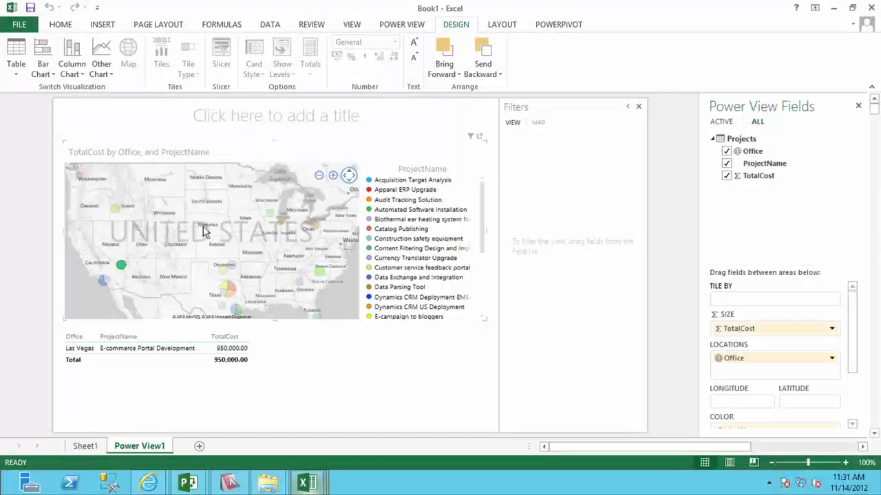
left_click(247, 120)
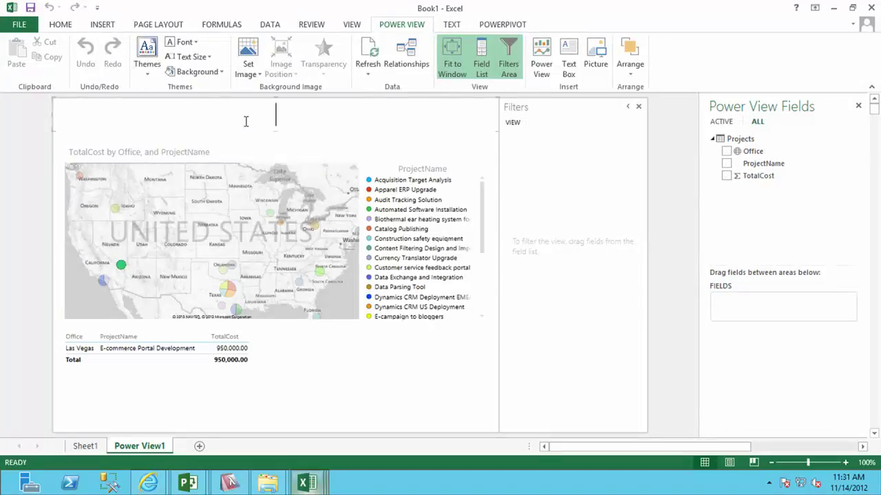